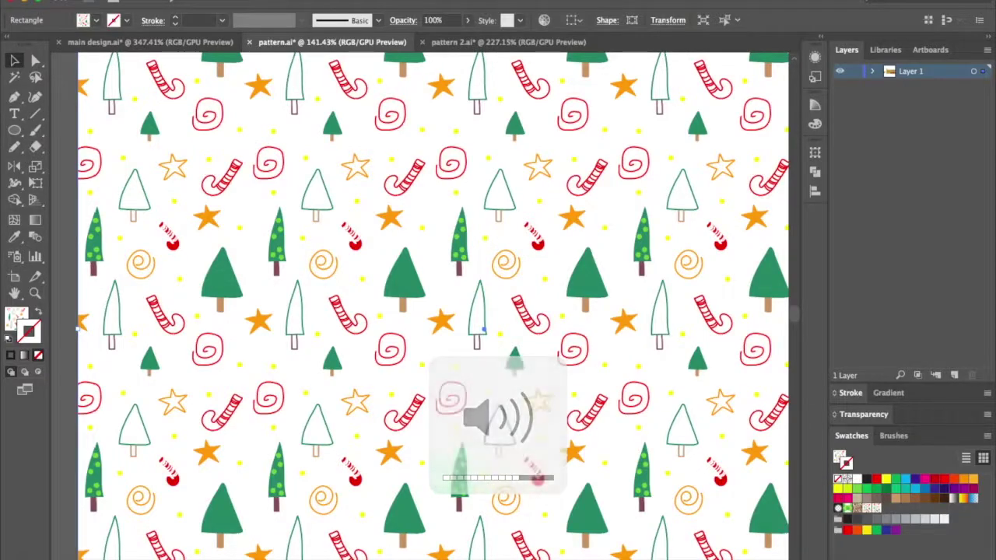
Step: Examine the repeating Christmas pattern and the individual doodles it is built from in pattern.ai
{"action": "scroll", "coordinate": [504, 342], "scroll_direction": "right", "scroll_amount": 3}
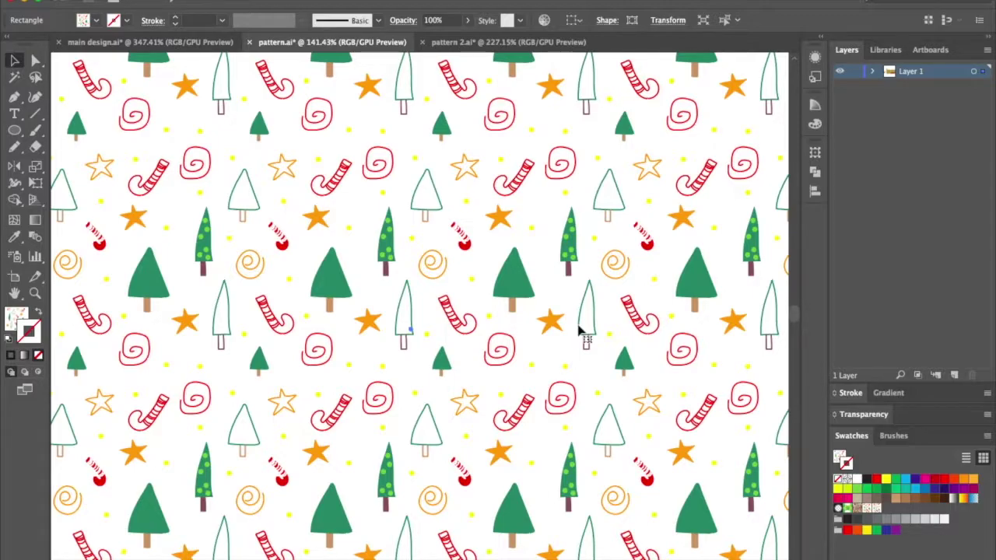
{"action": "scroll", "coordinate": [400, 283], "scroll_direction": "up", "scroll_amount": 5, "text": "alt"}
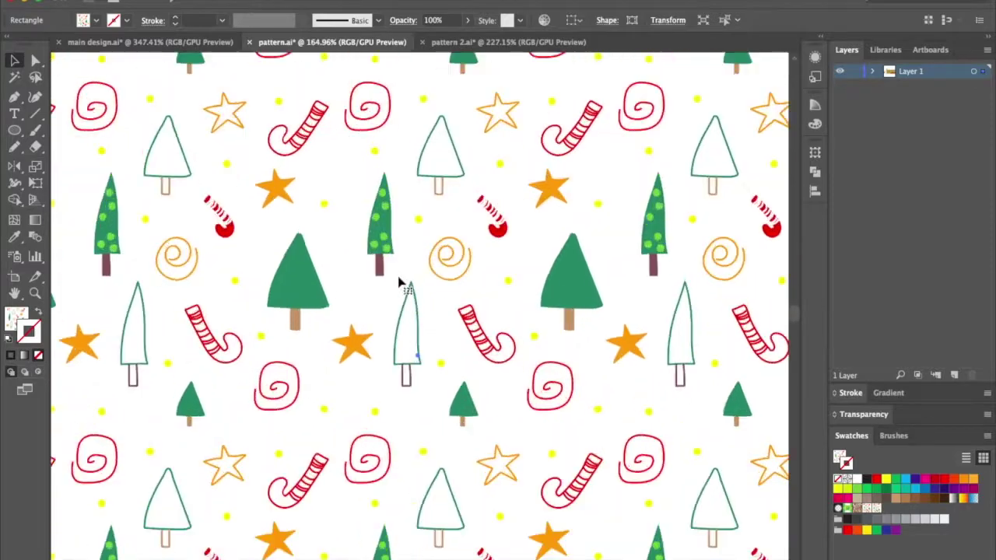
{"action": "scroll", "coordinate": [400, 283], "scroll_direction": "up", "scroll_amount": 3}
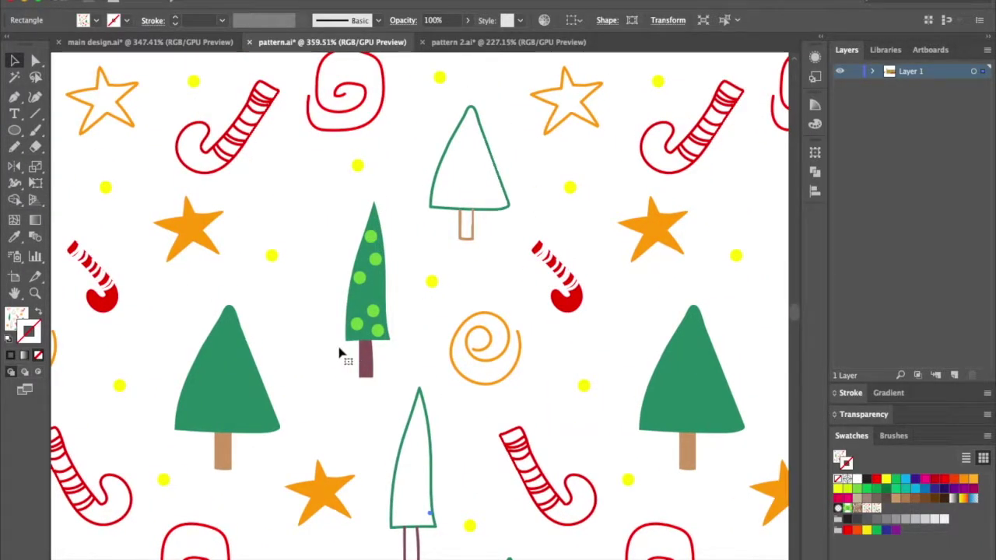
{"action": "scroll", "coordinate": [339, 354], "scroll_direction": "down", "scroll_amount": 6, "text": "alt"}
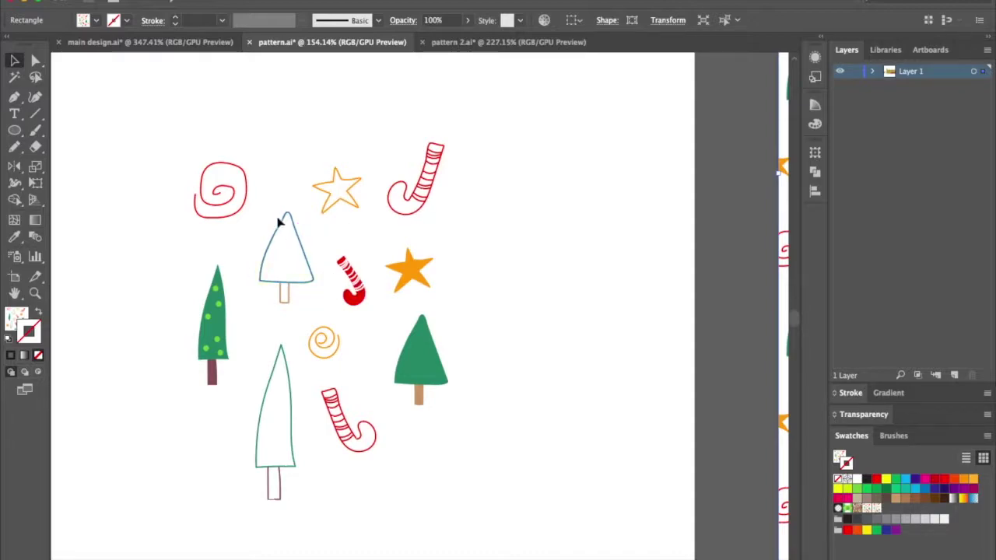
{"action": "scroll", "coordinate": [288, 224], "scroll_direction": "up", "scroll_amount": 5}
{"action": "scroll", "coordinate": [289, 228], "scroll_direction": "down", "scroll_amount": 5}
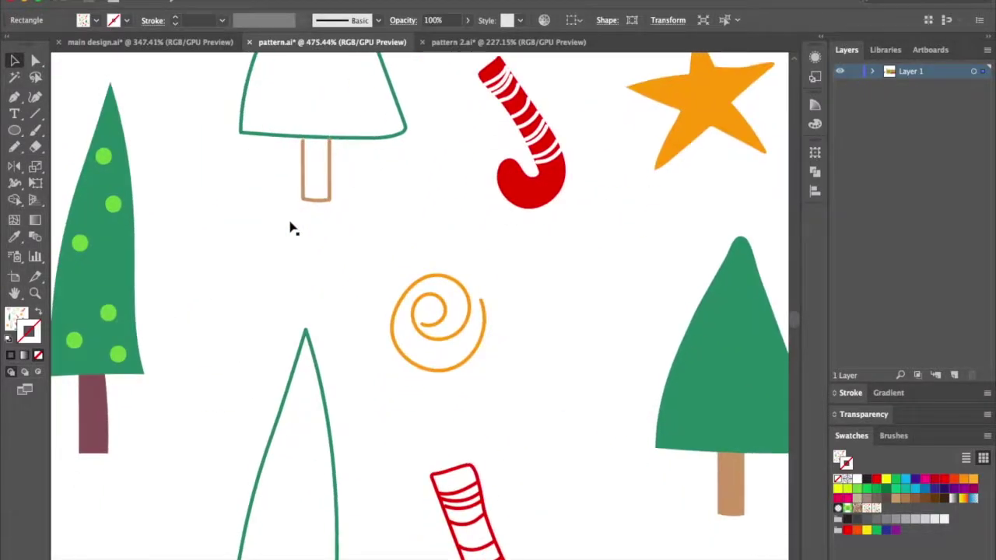
{"action": "scroll", "coordinate": [289, 227], "scroll_direction": "down", "scroll_amount": 5}
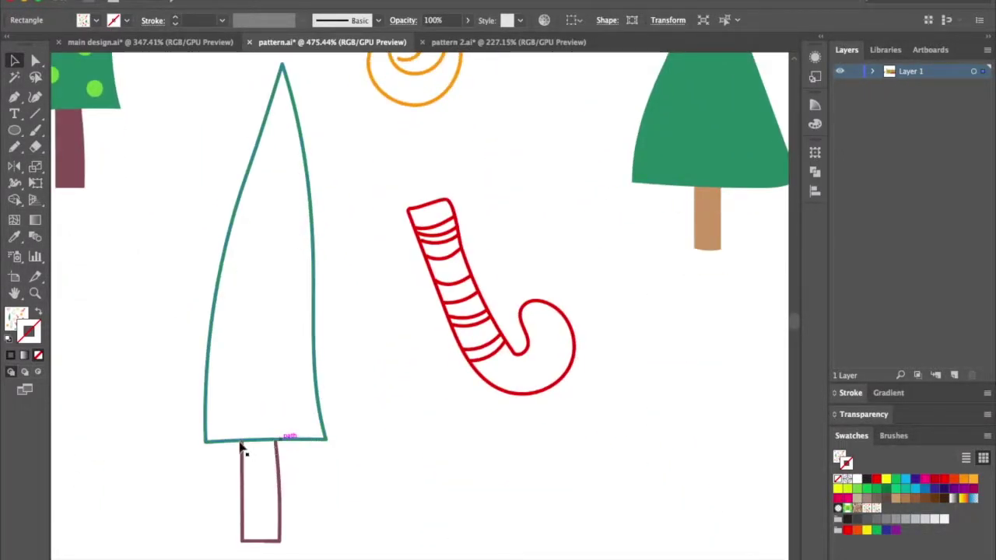
{"action": "scroll", "coordinate": [241, 449], "scroll_direction": "down", "scroll_amount": 4}
{"action": "scroll", "coordinate": [240, 449], "scroll_direction": "up", "scroll_amount": 4}
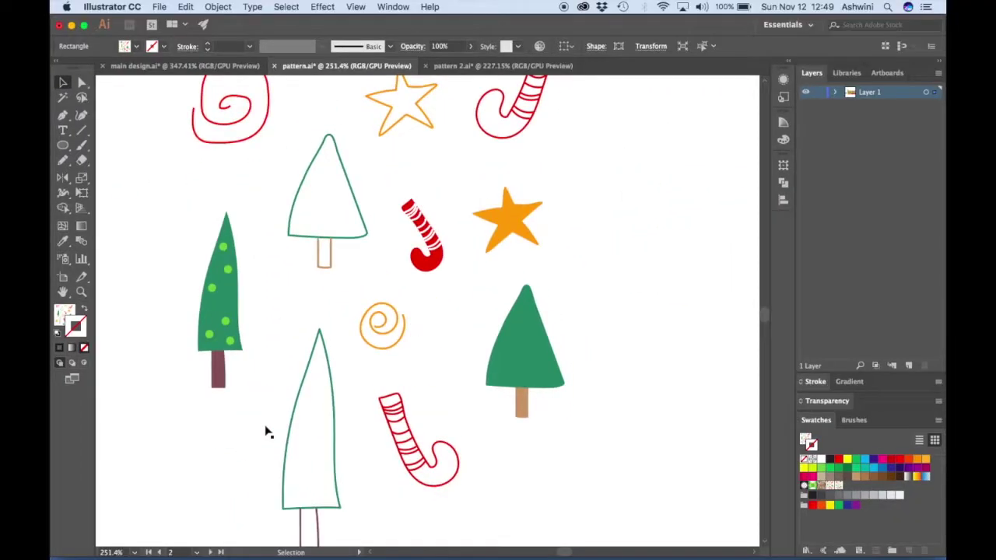
{"action": "scroll", "coordinate": [240, 449], "scroll_direction": "up", "scroll_amount": 3}
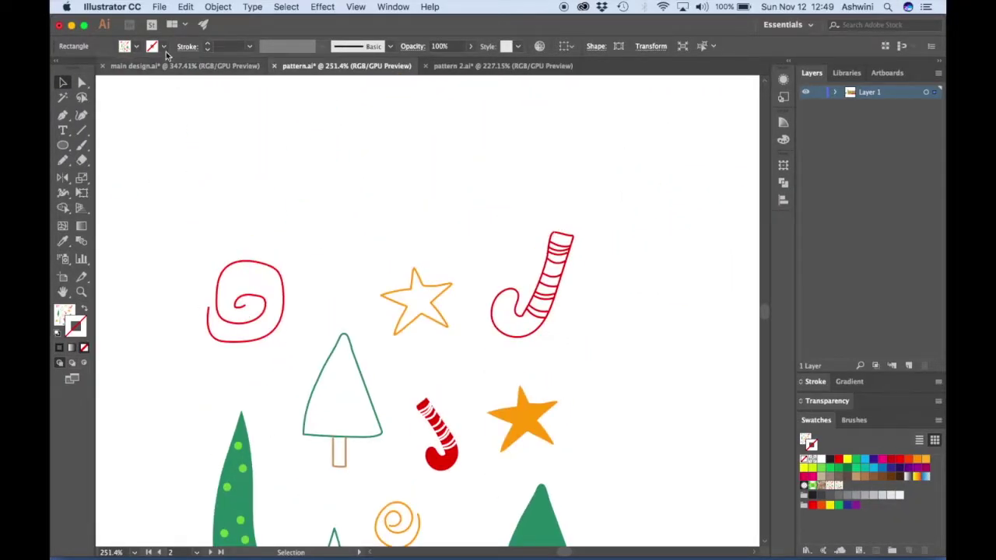
Step: Create a new 12 x 12 inch document in CMYK Color mode and return to the pattern.ai document
{"action": "left_click", "coordinate": [160, 9]}
{"action": "left_click", "coordinate": [168, 21]}
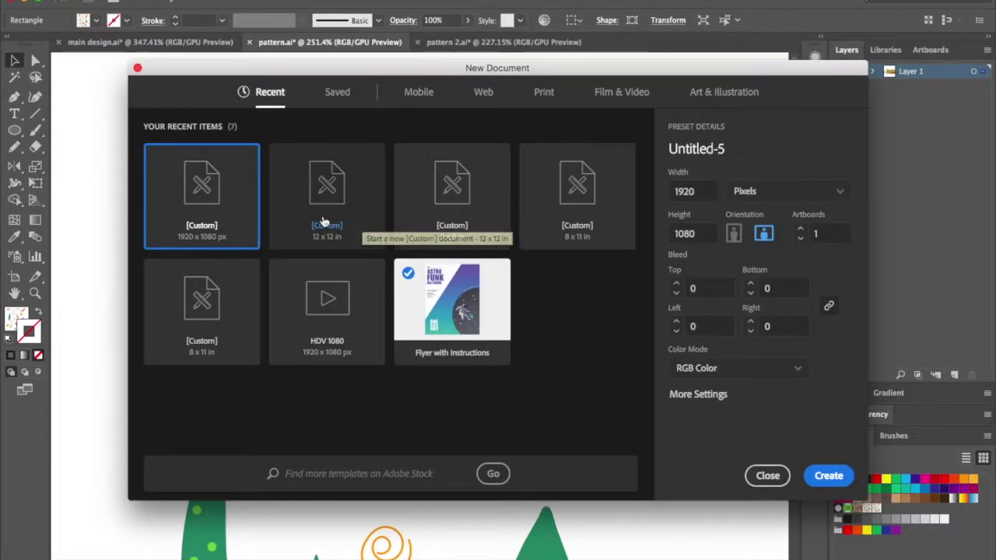
{"action": "left_click", "coordinate": [325, 222]}
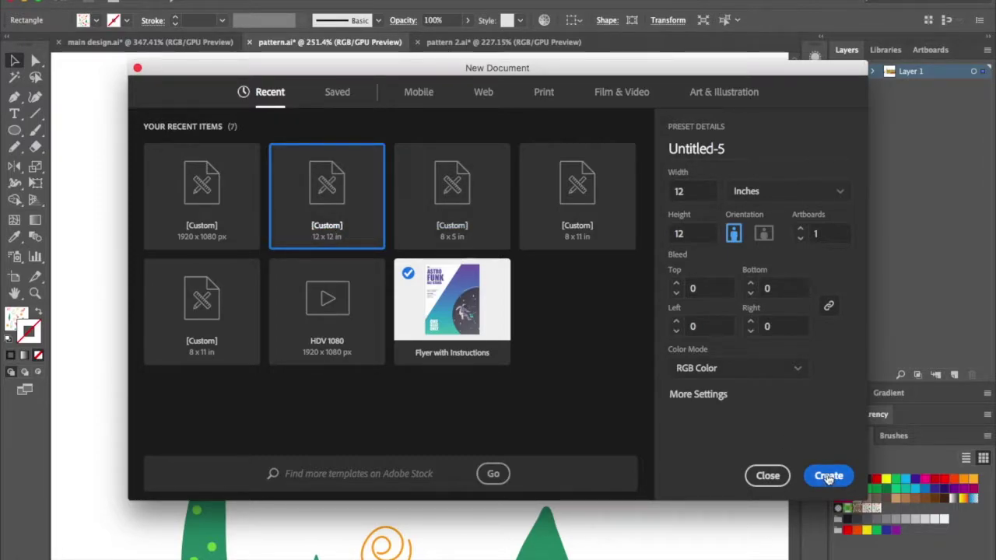
{"action": "left_click", "coordinate": [722, 375]}
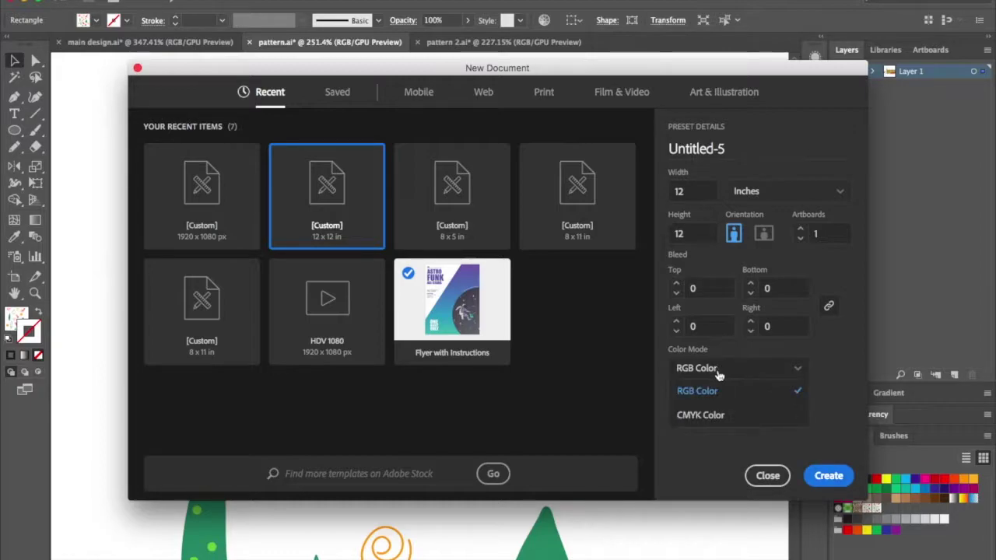
{"action": "left_click", "coordinate": [714, 418]}
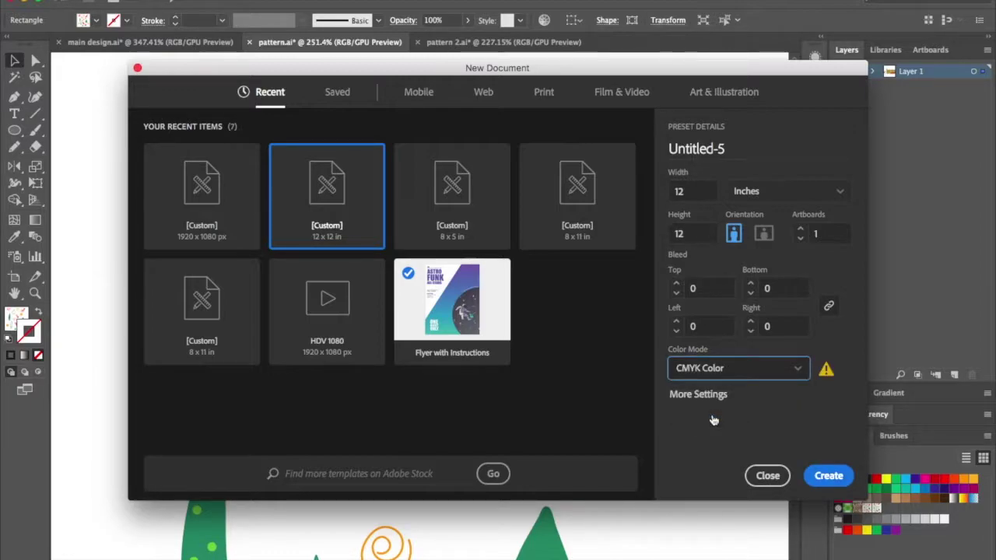
{"action": "left_click", "coordinate": [828, 477]}
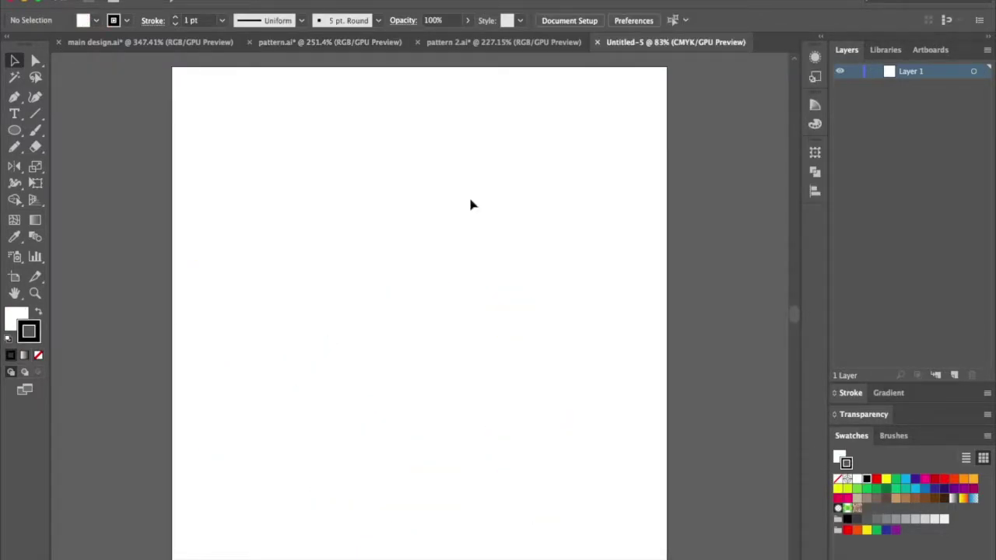
{"action": "left_click", "coordinate": [370, 42]}
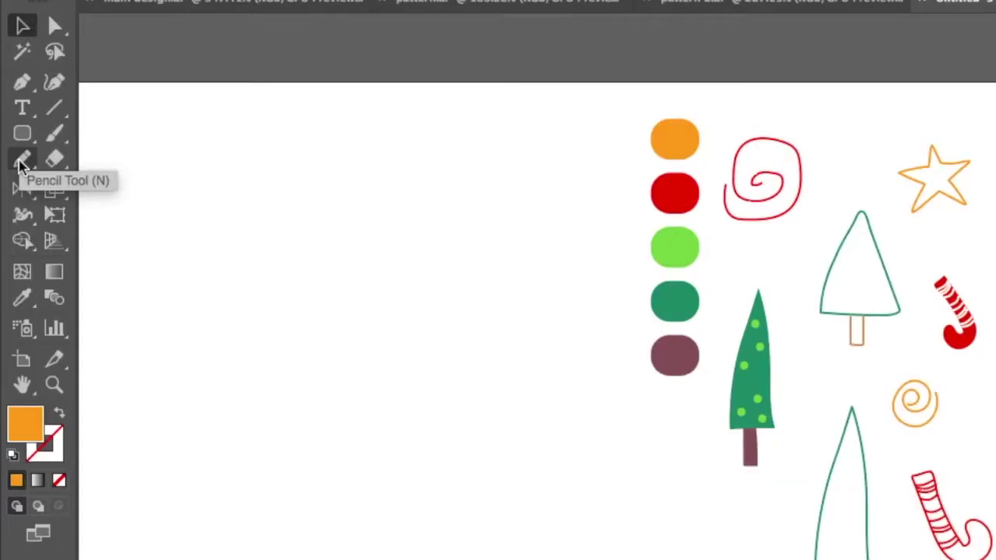
Step: Draw a small freehand triangular tree shape with the Pencil tool on the empty area beside the color palette
{"action": "left_click", "coordinate": [20, 164]}
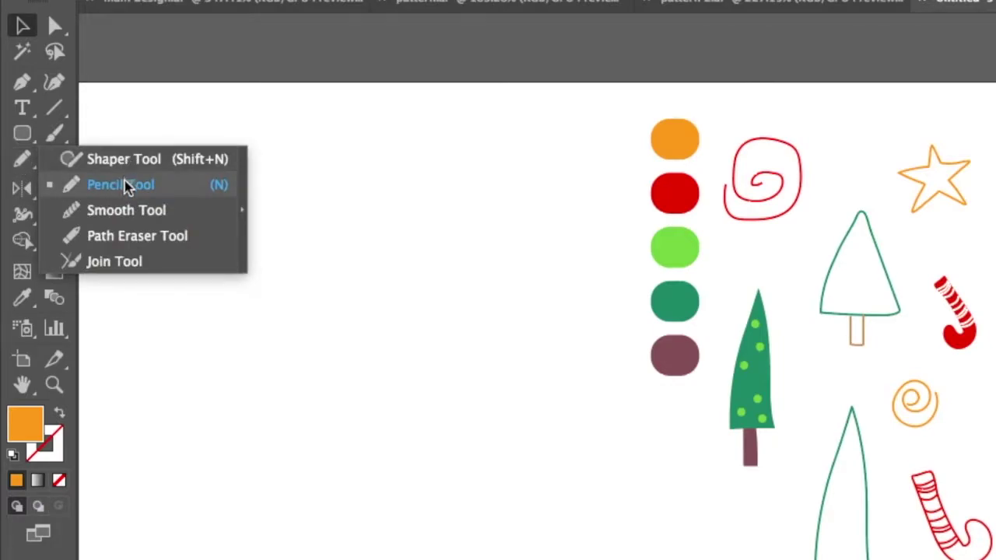
{"action": "left_click", "coordinate": [14, 164]}
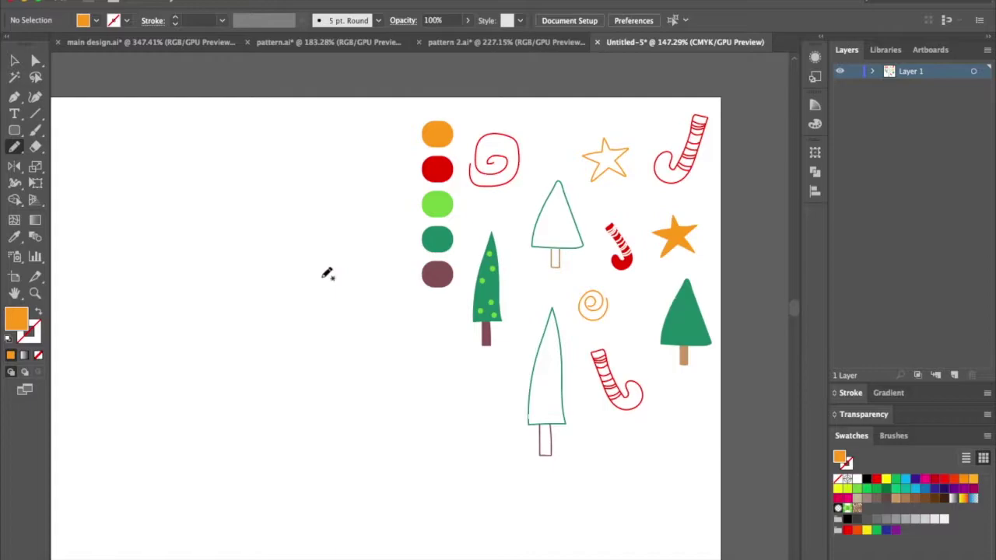
{"action": "mouse_move", "coordinate": [306, 215]}
{"action": "left_mouse_down"}
{"action": "mouse_move", "coordinate": [283, 269]}
{"action": "mouse_move", "coordinate": [332, 268]}
{"action": "mouse_move", "coordinate": [307, 215]}
{"action": "left_mouse_up"}
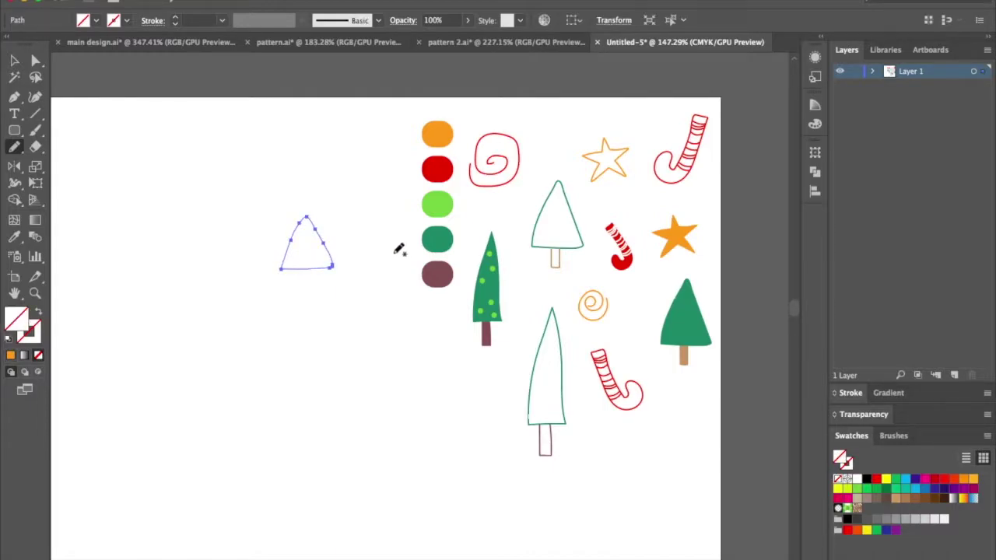
Step: Fill the triangular tree shape with the dark green sampled from the color palette
{"action": "scroll", "coordinate": [397, 245], "scroll_direction": "up", "scroll_amount": 2}
{"action": "scroll", "coordinate": [393, 242], "scroll_direction": "up", "scroll_amount": 2}
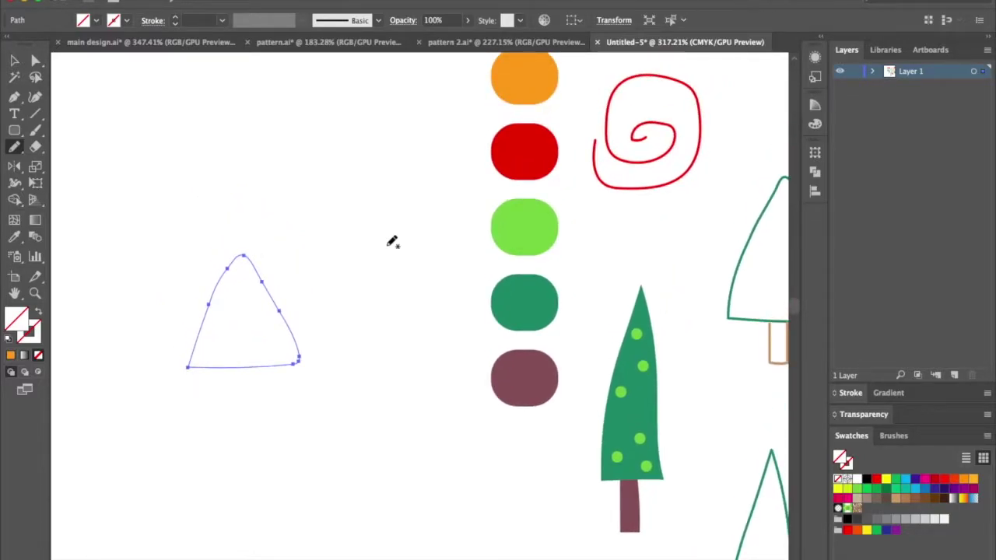
{"action": "key", "text": "i"}
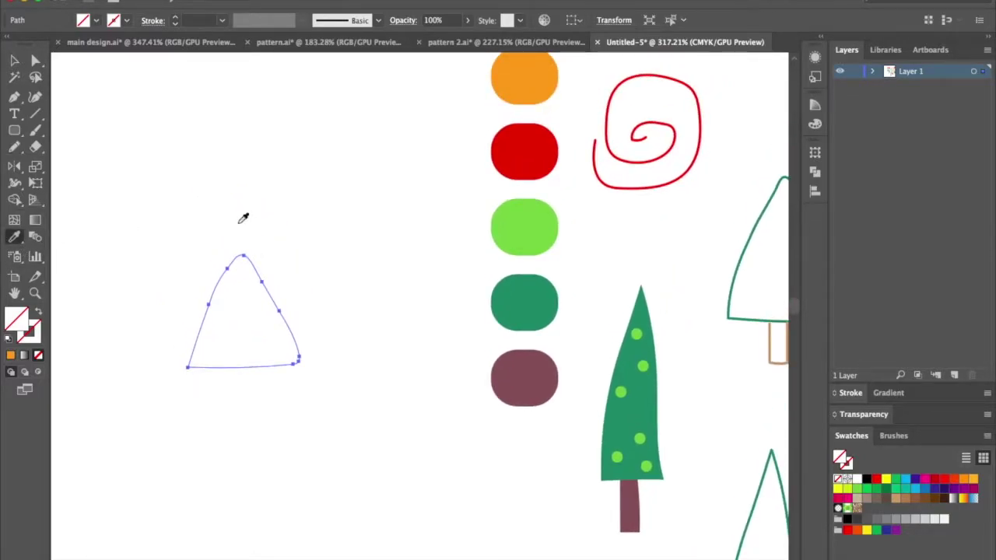
{"action": "left_click", "coordinate": [542, 296]}
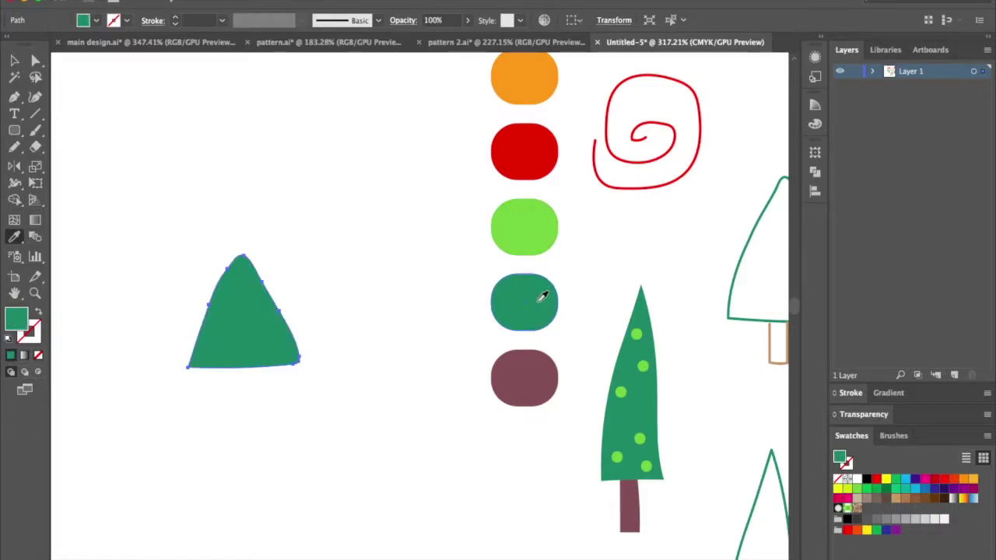
Step: Draw a short trunk outline overlapping the green tree's base with the Pencil tool, replacing the first attempt with a shorter one
{"action": "scroll", "coordinate": [300, 333], "scroll_direction": "down", "scroll_amount": 3}
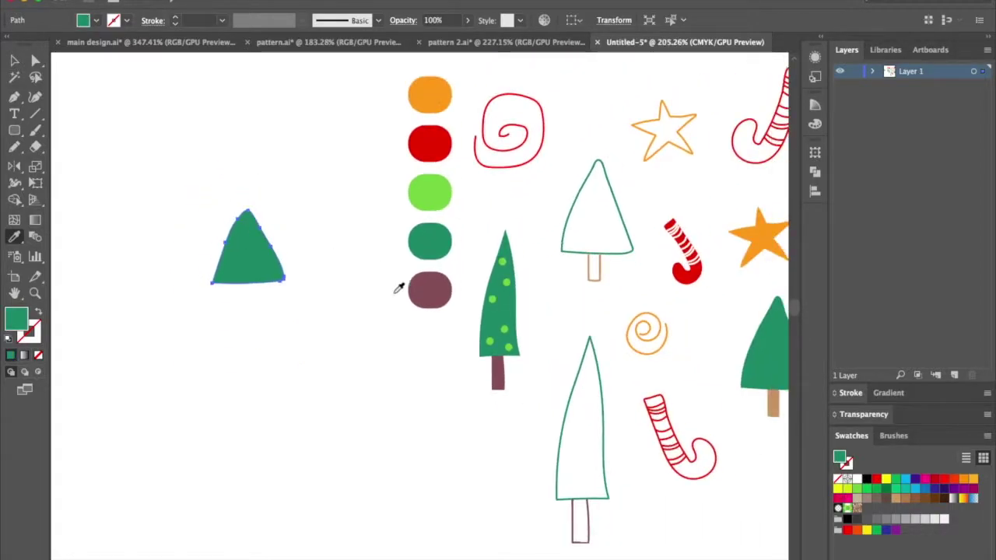
{"action": "scroll", "coordinate": [401, 284], "scroll_direction": "right", "scroll_amount": 3}
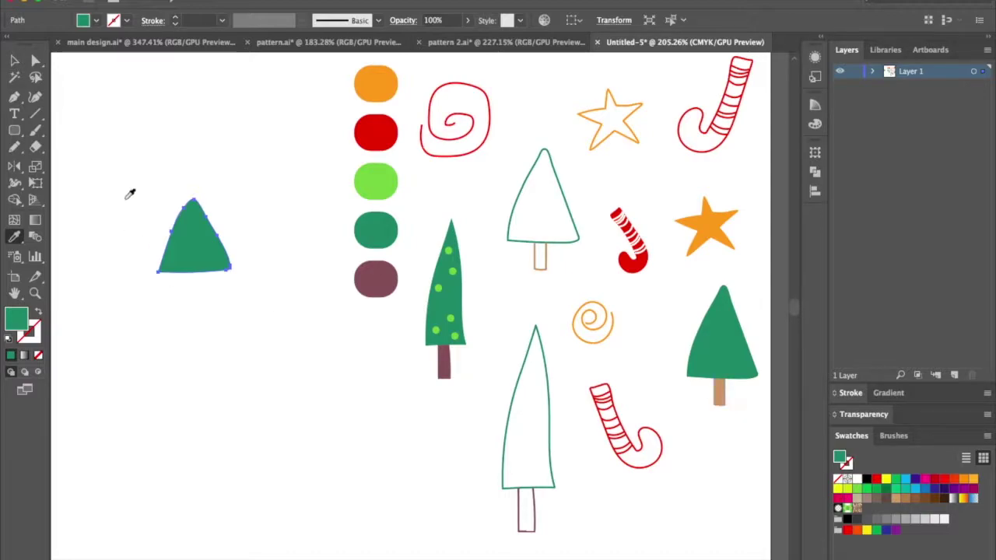
{"action": "key", "text": "n"}
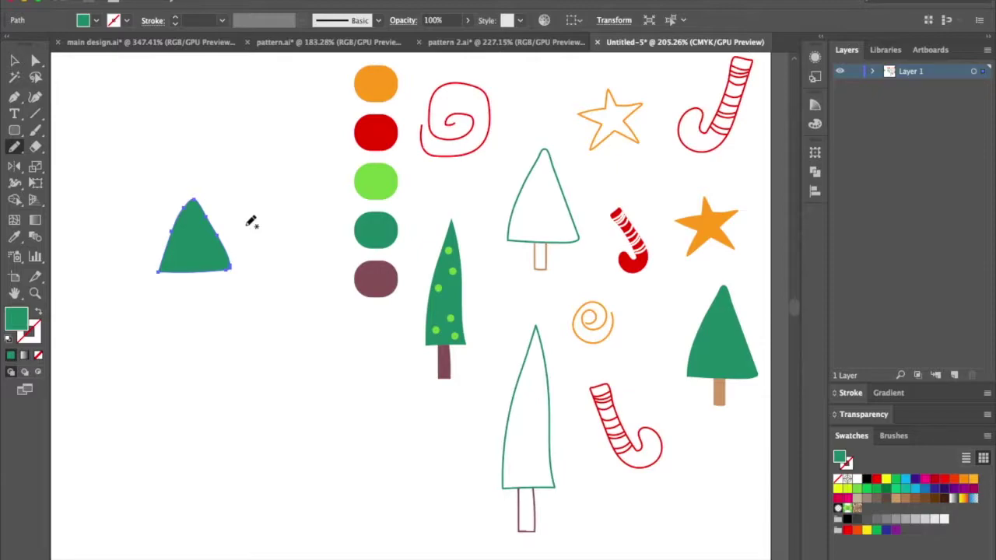
{"action": "left_click", "coordinate": [245, 229], "text": "ctrl"}
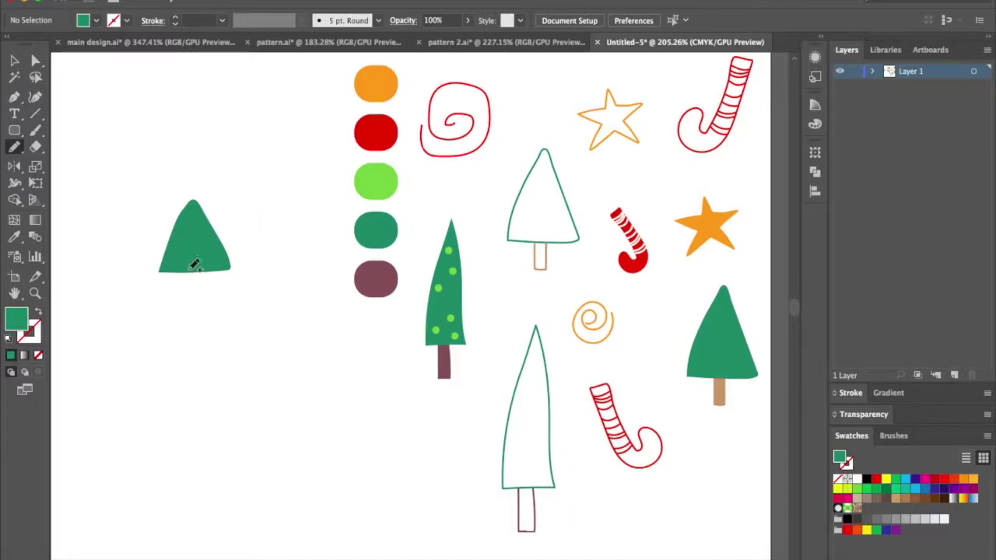
{"action": "mouse_move", "coordinate": [190, 269]}
{"action": "left_mouse_down"}
{"action": "mouse_move", "coordinate": [189, 306]}
{"action": "mouse_move", "coordinate": [203, 306]}
{"action": "mouse_move", "coordinate": [194, 263]}
{"action": "left_mouse_up"}
{"action": "scroll", "coordinate": [285, 285], "scroll_direction": "up", "scroll_amount": 5}
{"action": "scroll", "coordinate": [285, 285], "scroll_direction": "up", "scroll_amount": 6}
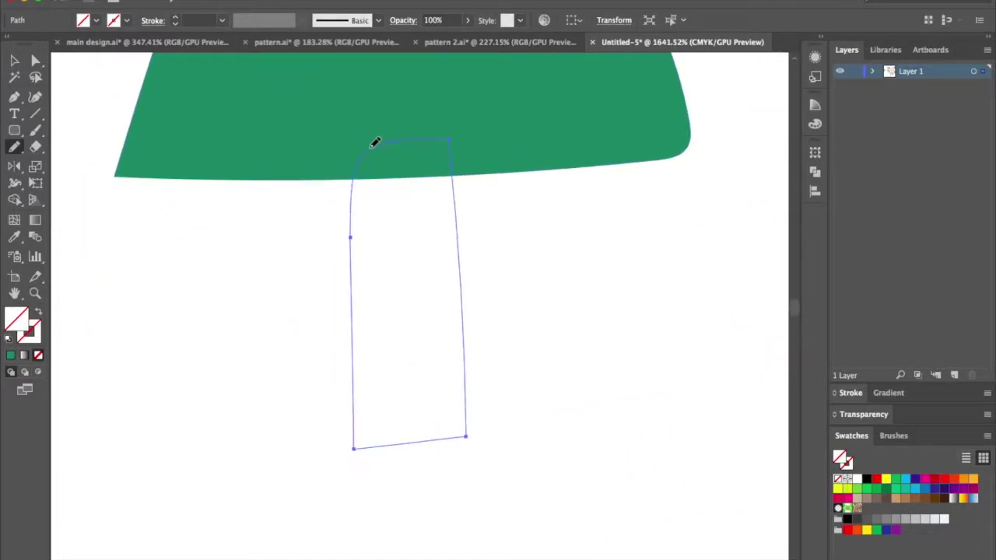
{"action": "key", "text": "ctrl+z"}
{"action": "mouse_move", "coordinate": [359, 139]}
{"action": "left_mouse_down"}
{"action": "mouse_move", "coordinate": [359, 312]}
{"action": "mouse_move", "coordinate": [463, 315]}
{"action": "mouse_move", "coordinate": [446, 144]}
{"action": "mouse_move", "coordinate": [361, 134]}
{"action": "left_mouse_up"}
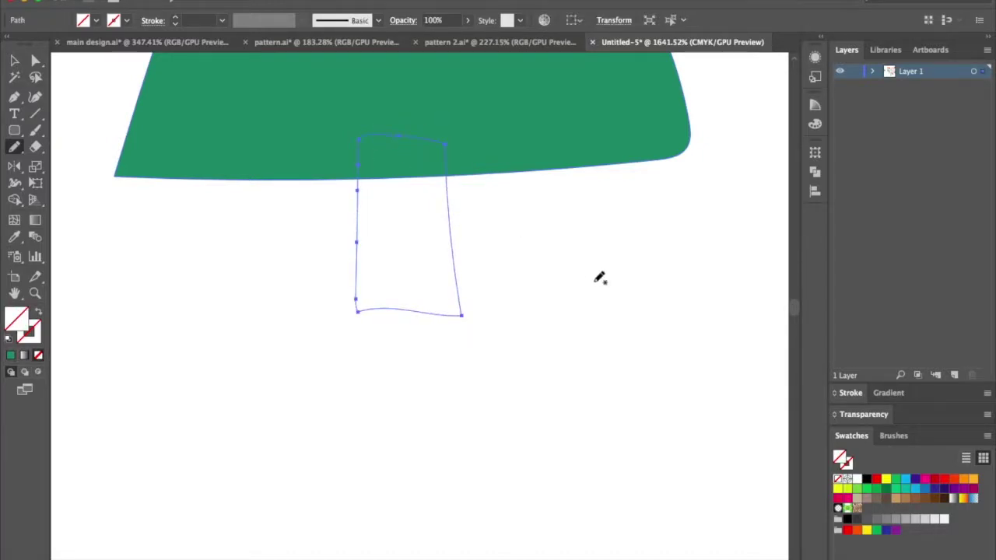
Step: Fill the trunk with the brownish purple sampled from the color palette and deselect it
{"action": "key", "text": "ctrl+minus"}
{"action": "key", "text": "ctrl+minus"}
{"action": "key", "text": "ctrl+minus"}
{"action": "key", "text": "ctrl+minus"}
{"action": "scroll", "coordinate": [574, 288], "scroll_direction": "right", "scroll_amount": 5}
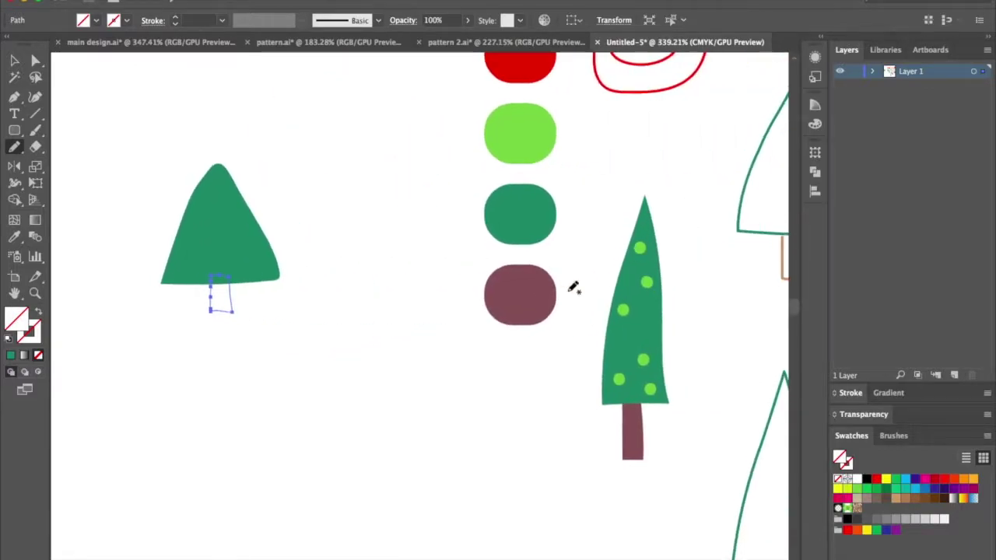
{"action": "key", "text": "i"}
{"action": "left_click", "coordinate": [511, 287]}
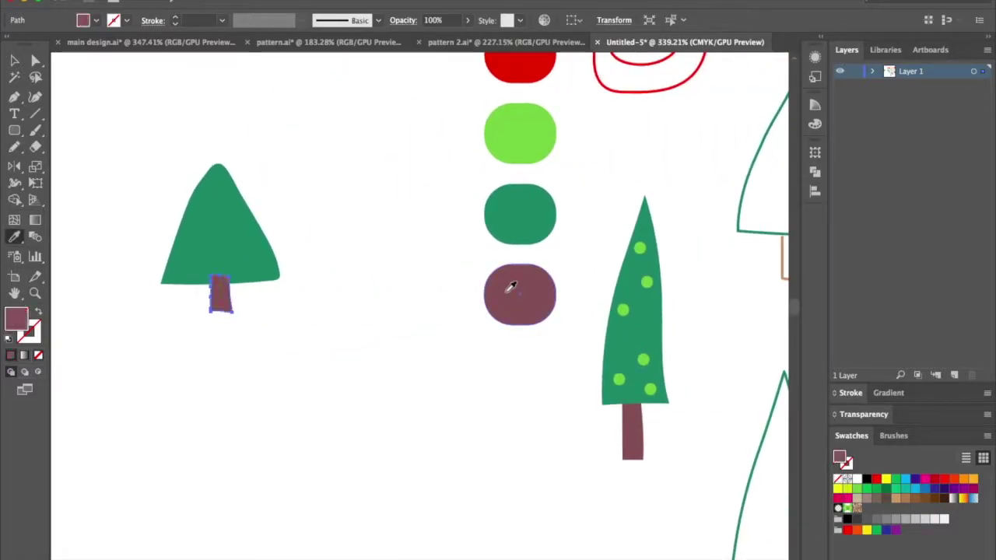
{"action": "key", "text": "v"}
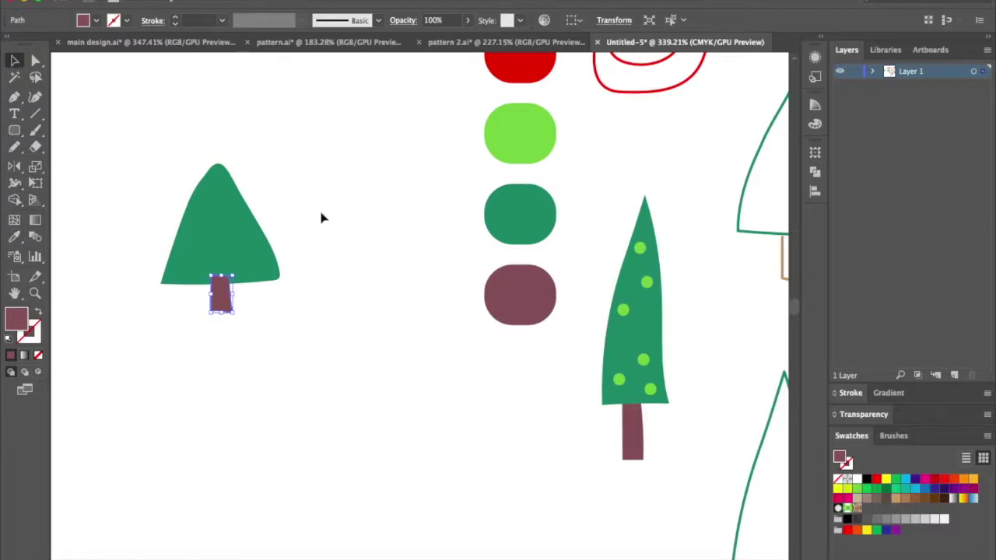
{"action": "left_click", "coordinate": [325, 218]}
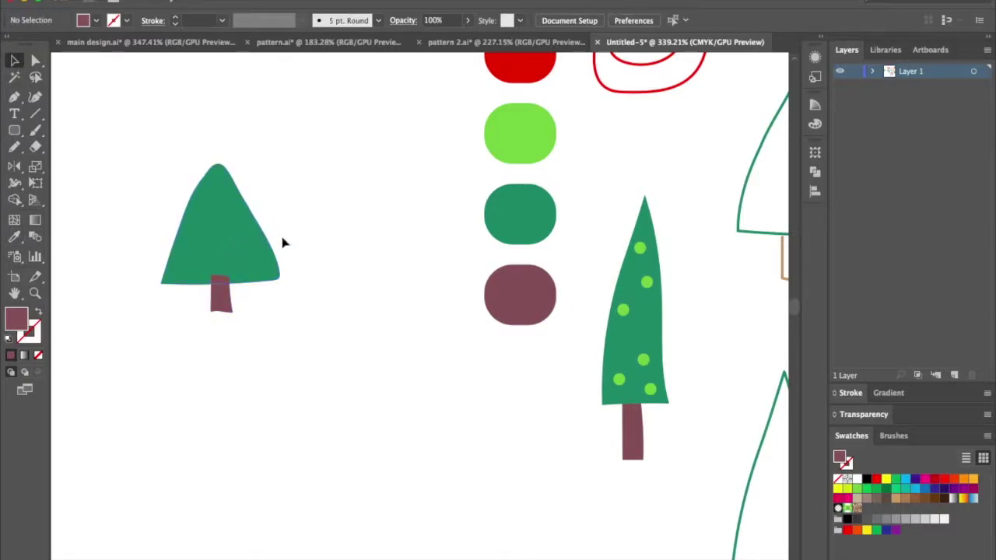
Step: Send the trunk to the back so it sits behind the green tree shape
{"action": "left_click", "coordinate": [229, 301]}
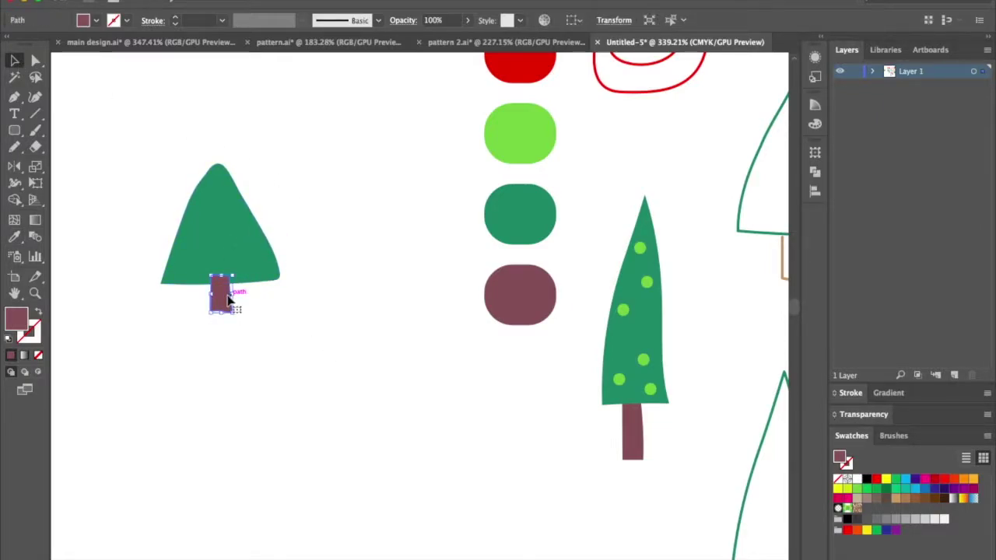
{"action": "key", "text": "super+shift+bracketleft"}
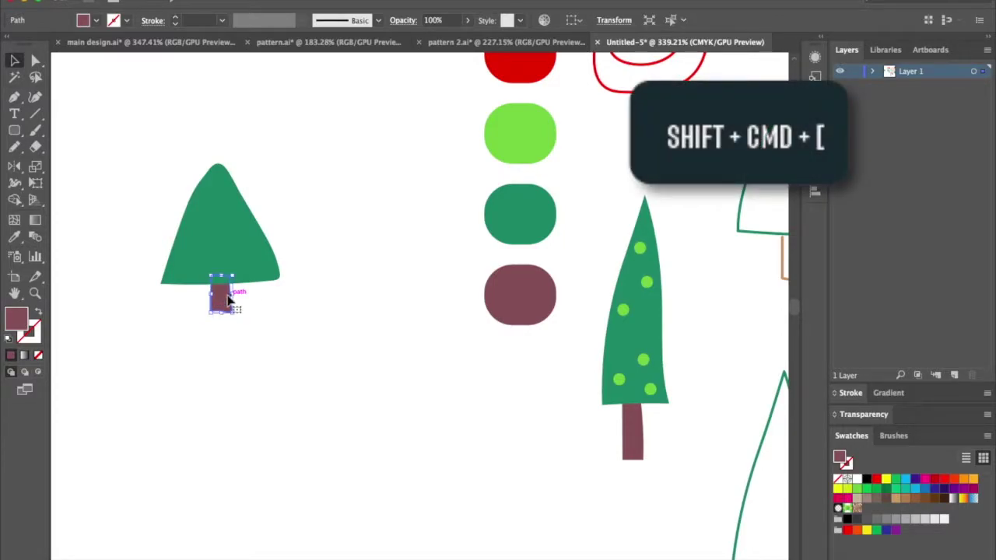
{"action": "left_click", "coordinate": [335, 299]}
{"action": "left_click", "coordinate": [221, 303]}
{"action": "right_click", "coordinate": [220, 304]}
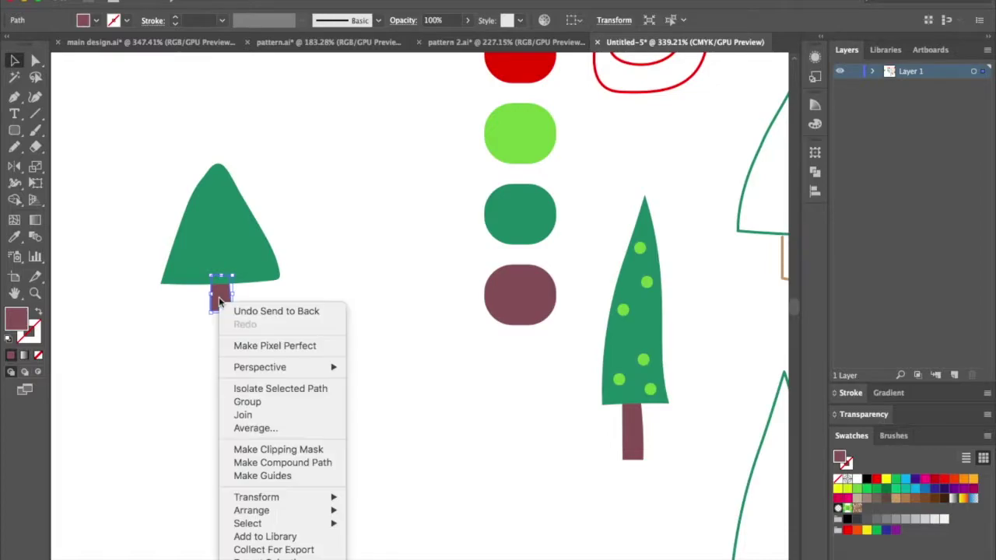
{"action": "mouse_move", "coordinate": [280, 498]}
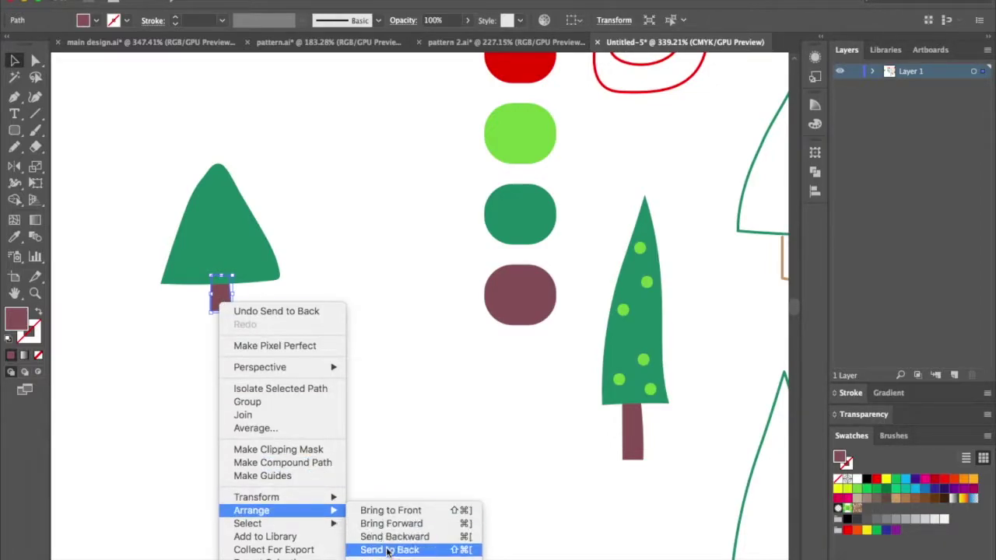
{"action": "left_click", "coordinate": [398, 271]}
{"action": "scroll", "coordinate": [296, 294], "scroll_direction": "down", "scroll_amount": 5}
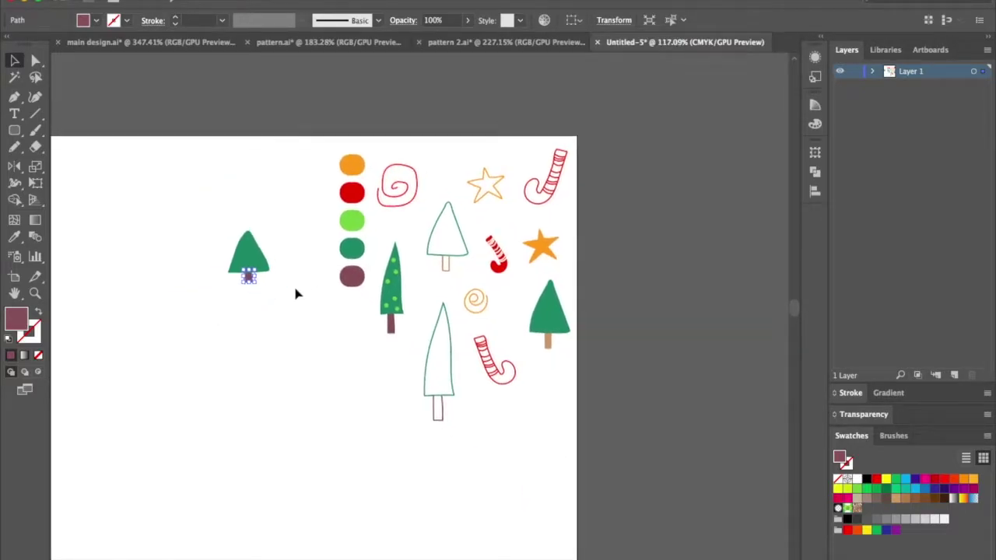
Step: Duplicate the brownish purple palette swatch directly below itself and recolor the copy with the tan sampled from the filled reference tree's trunk
{"action": "left_click", "coordinate": [541, 331]}
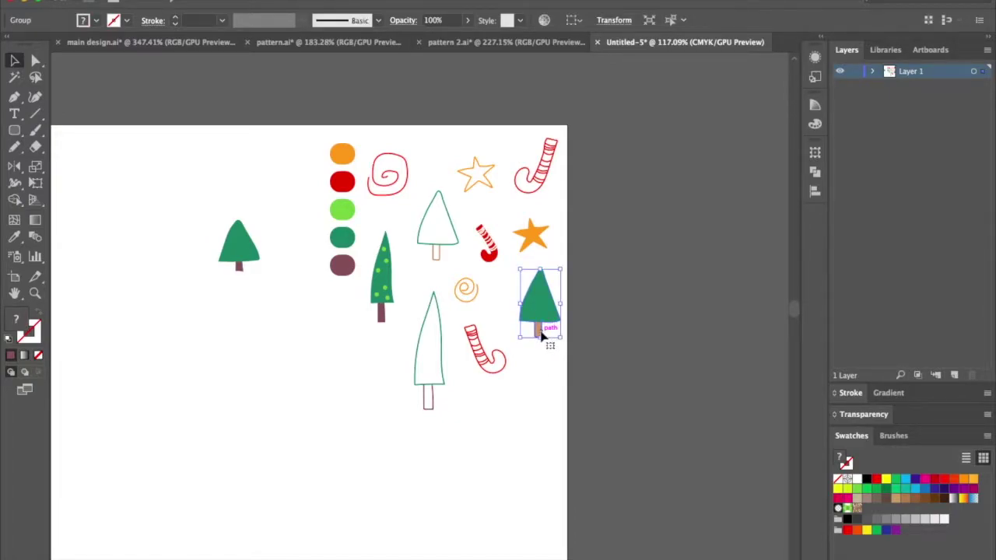
{"action": "left_click", "coordinate": [322, 319]}
{"action": "left_click", "coordinate": [343, 270]}
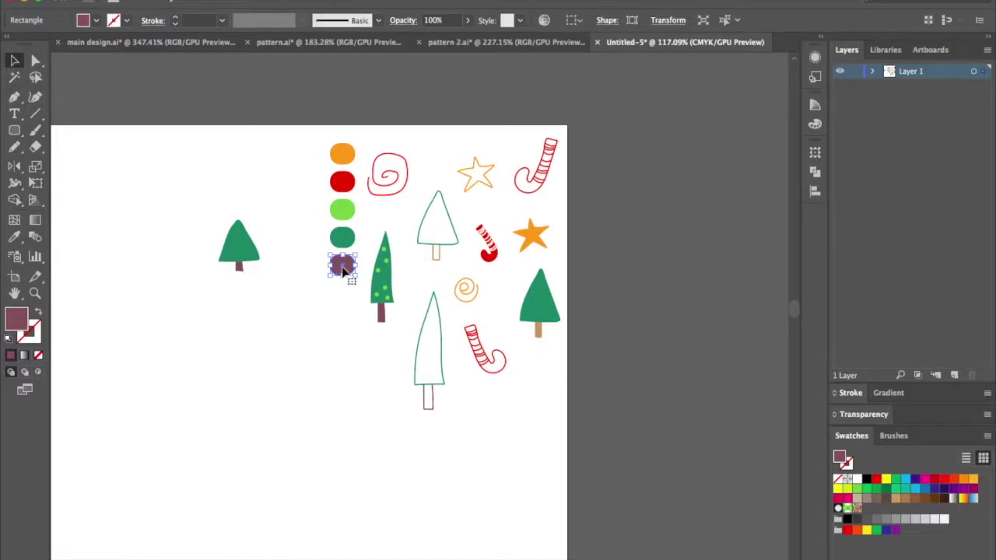
{"action": "left_click_drag", "start_coordinate": [343, 270], "coordinate": [343, 295]}
{"action": "key", "text": "i"}
{"action": "left_click", "coordinate": [538, 331]}
Step: Recolor the short green tree's trunk with the tan sampled from the new palette swatch
{"action": "scroll", "coordinate": [251, 282], "scroll_direction": "up", "scroll_amount": 5}
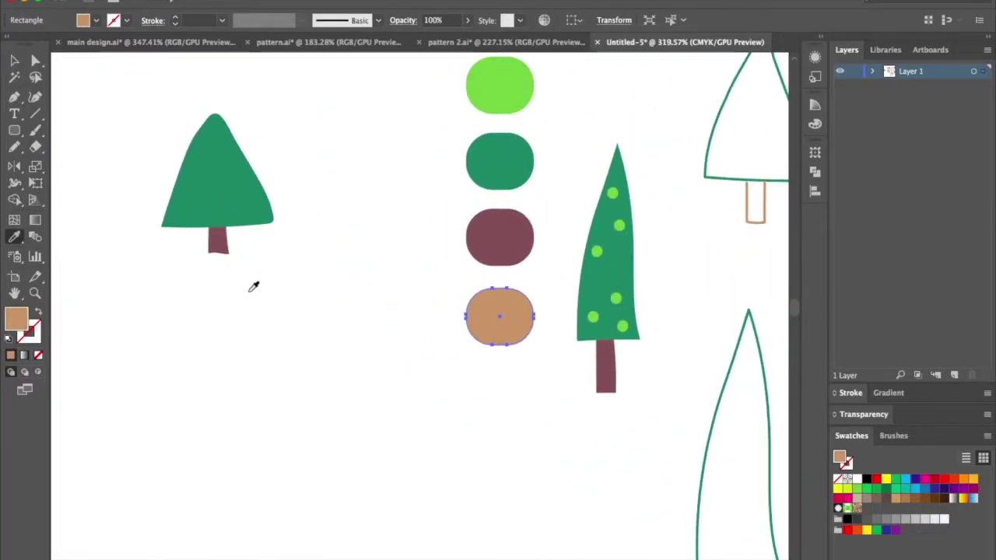
{"action": "left_click", "coordinate": [221, 248], "text": "ctrl"}
{"action": "left_click", "coordinate": [507, 316]}
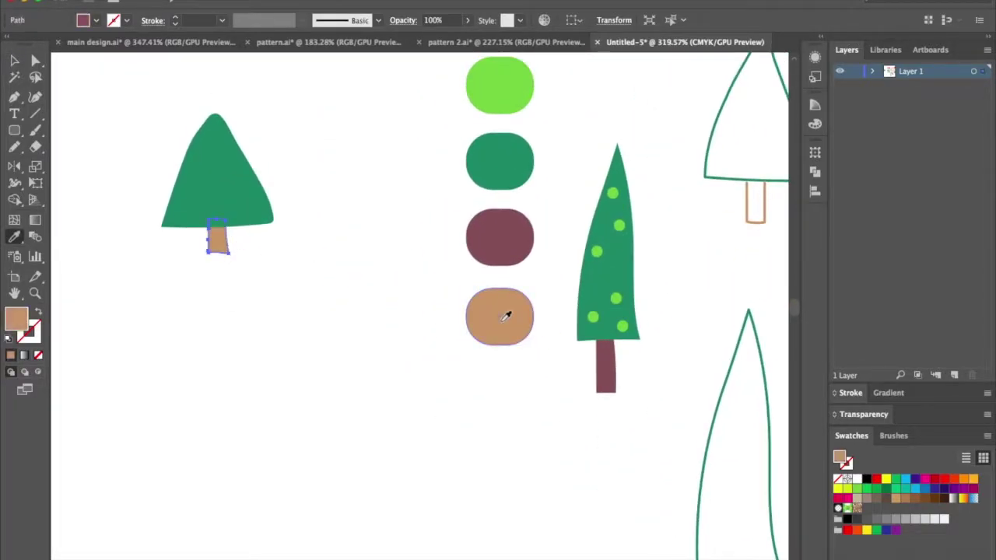
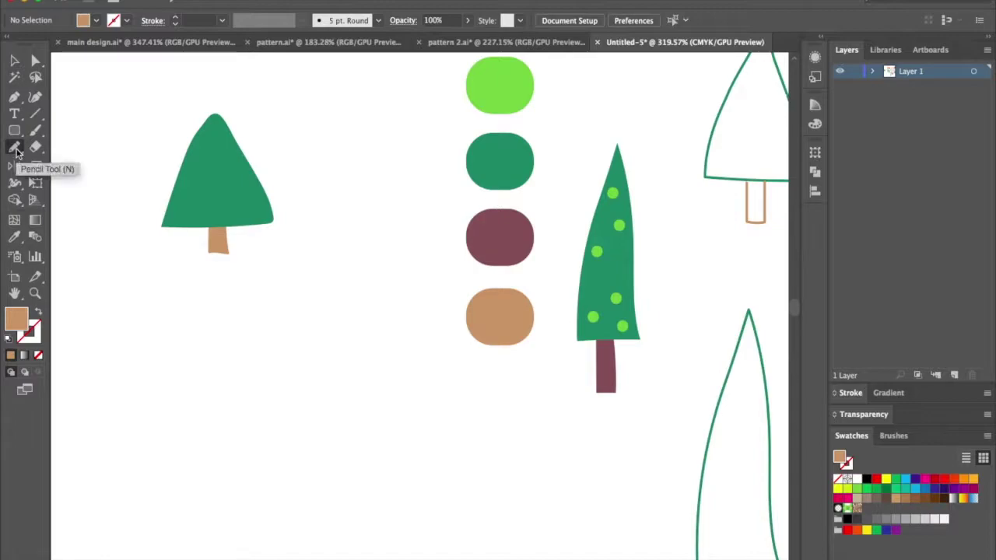
Step: Draw a tall, narrow tree outline beside the short tree with the Pencil tool, redrawing its side, base and tip to refine the shape
{"action": "mouse_move", "coordinate": [351, 94]}
{"action": "left_mouse_down"}
{"action": "mouse_move", "coordinate": [360, 283]}
{"action": "mouse_move", "coordinate": [412, 280]}
{"action": "mouse_move", "coordinate": [380, 205]}
{"action": "mouse_move", "coordinate": [354, 92]}
{"action": "left_mouse_up"}
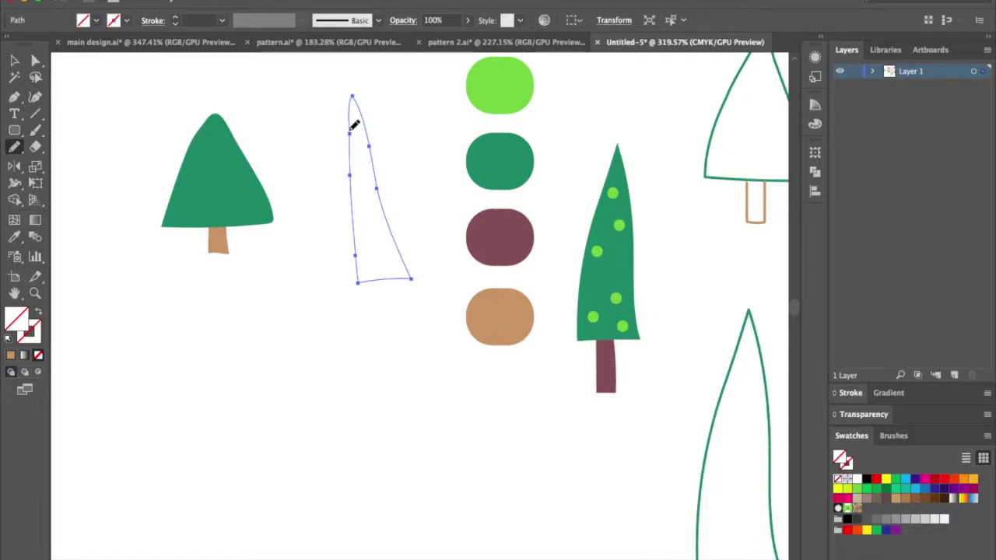
{"action": "left_click_drag", "start_coordinate": [343, 165], "coordinate": [338, 211]}
{"action": "left_click_drag", "start_coordinate": [328, 273], "coordinate": [363, 282]}
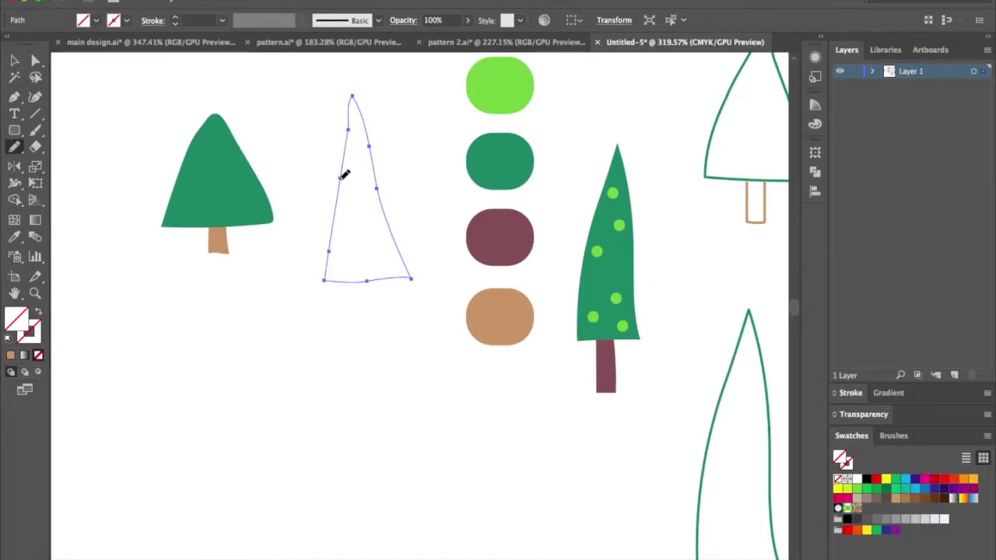
{"action": "left_click_drag", "start_coordinate": [343, 160], "coordinate": [349, 130]}
{"action": "left_click_drag", "start_coordinate": [354, 95], "coordinate": [356, 91]}
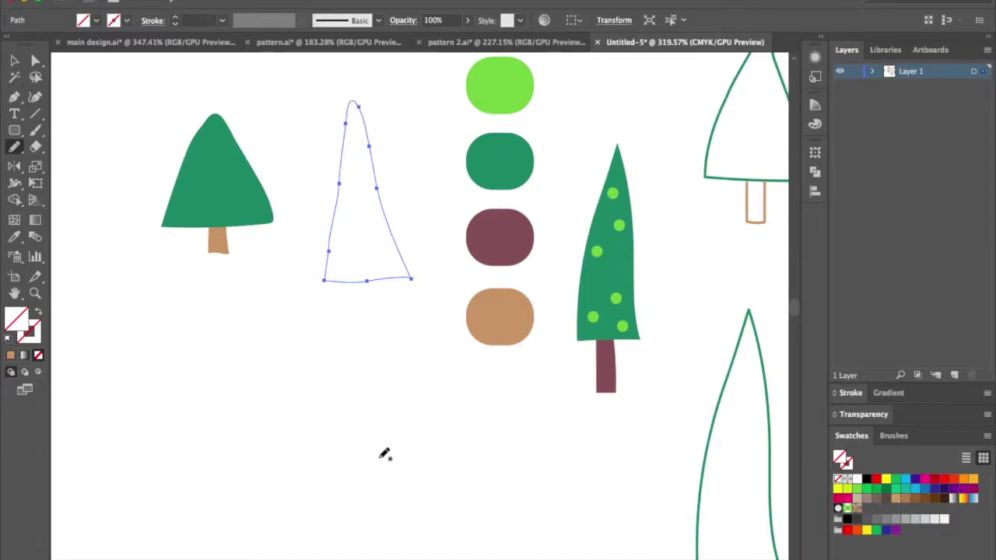
{"action": "mouse_move", "coordinate": [347, 111]}
{"action": "left_mouse_down"}
{"action": "mouse_move", "coordinate": [351, 84]}
{"action": "mouse_move", "coordinate": [361, 111]}
{"action": "left_mouse_up"}
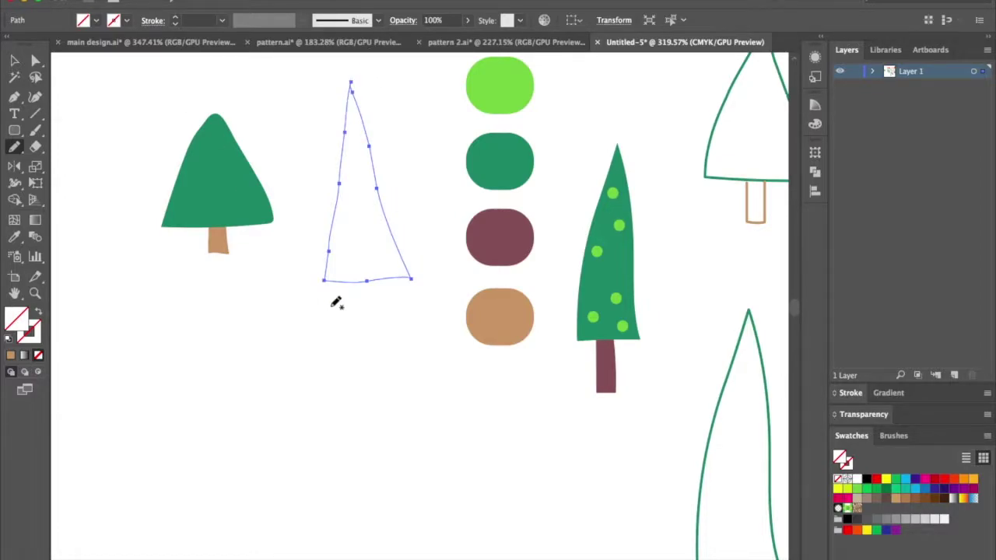
Step: Fill the tall tree outline with the dark green sampled from the color palette and deselect it
{"action": "key", "text": "i"}
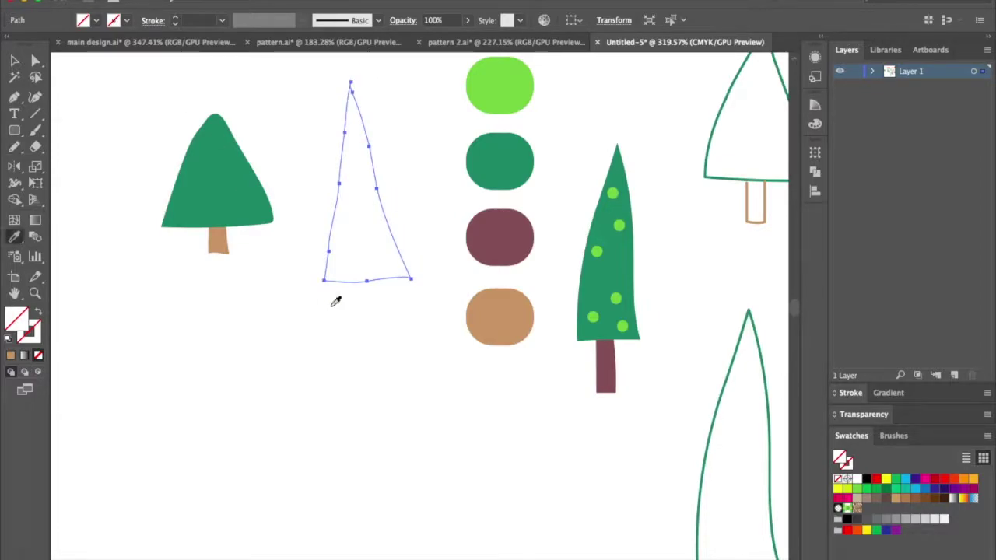
{"action": "left_click", "coordinate": [511, 147]}
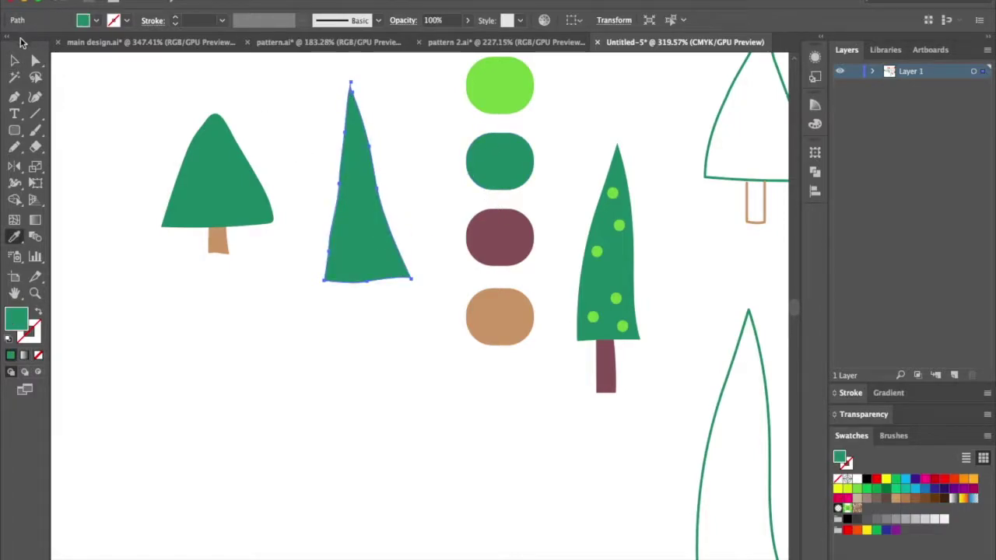
{"action": "left_click", "coordinate": [17, 60]}
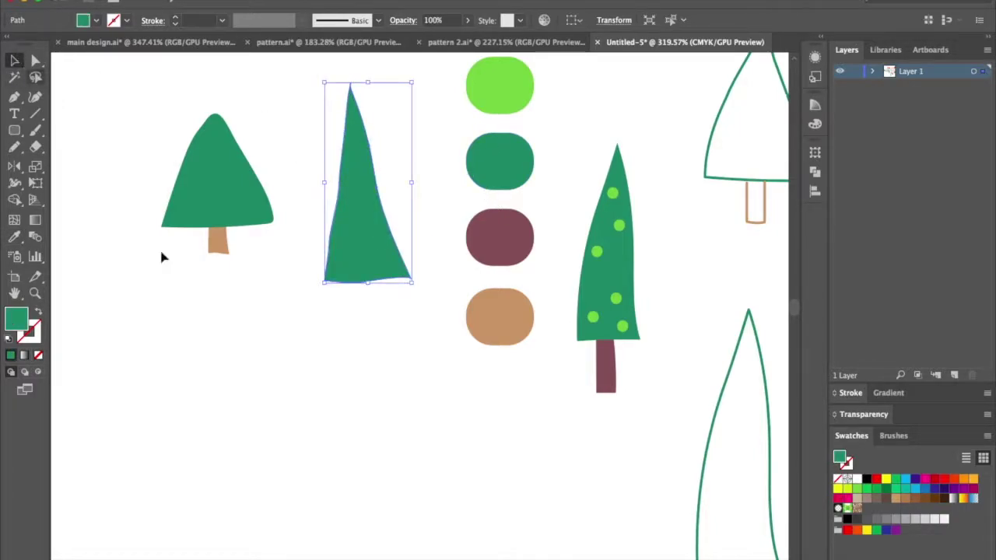
{"action": "left_click", "coordinate": [273, 382]}
Step: Redraw the tall tree's tip with the Pencil tool to remove the stray spike, and deselect the tree
{"action": "scroll", "coordinate": [396, 363], "scroll_direction": "up", "scroll_amount": 1}
{"action": "scroll", "coordinate": [396, 363], "scroll_direction": "up", "scroll_amount": 8}
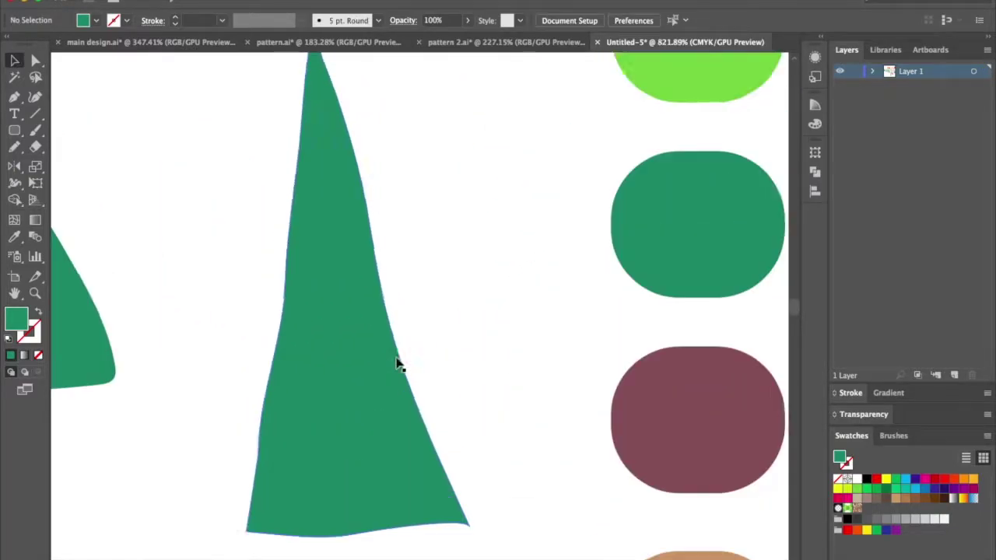
{"action": "scroll", "coordinate": [399, 354], "scroll_direction": "up", "scroll_amount": 5}
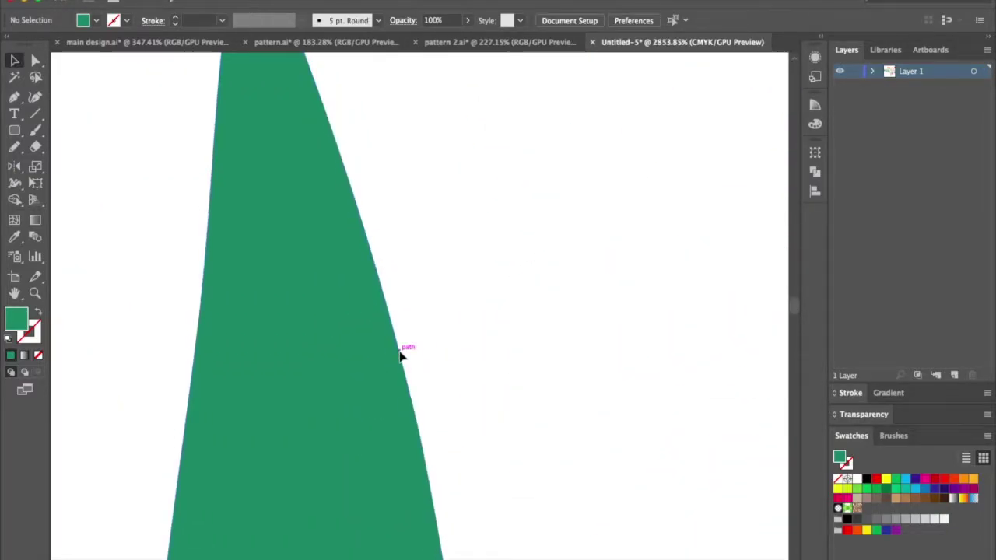
{"action": "left_click", "coordinate": [338, 389]}
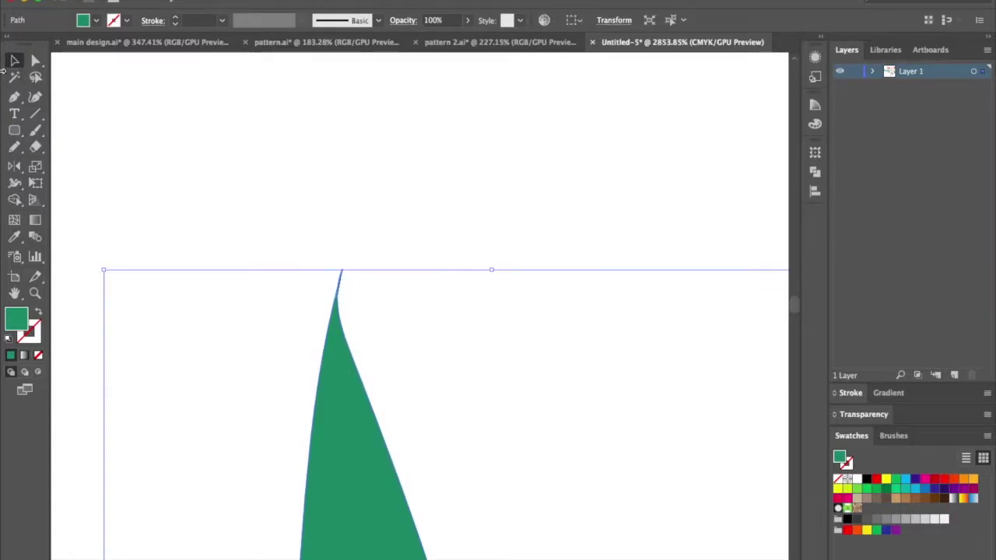
{"action": "left_click", "coordinate": [14, 147]}
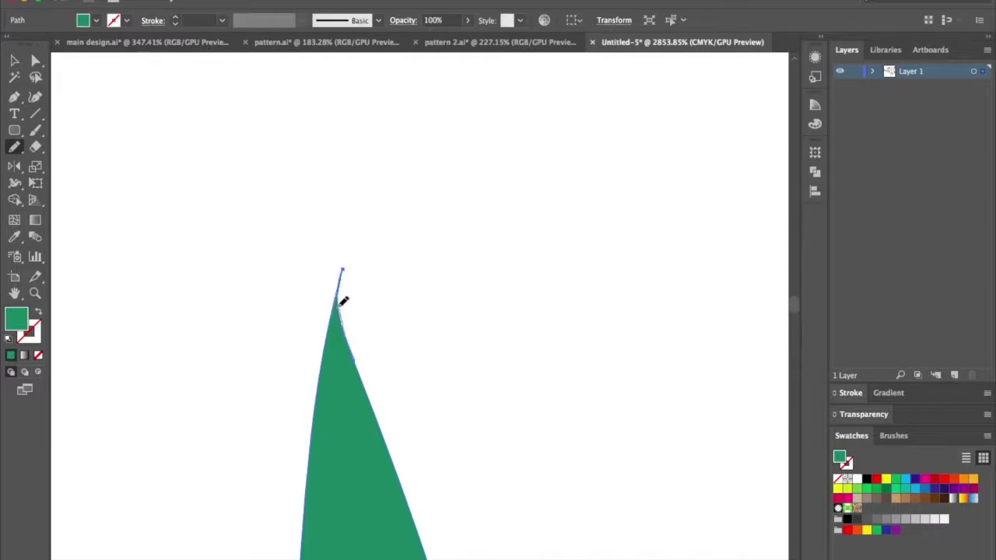
{"action": "left_click_drag", "start_coordinate": [339, 304], "coordinate": [336, 309]}
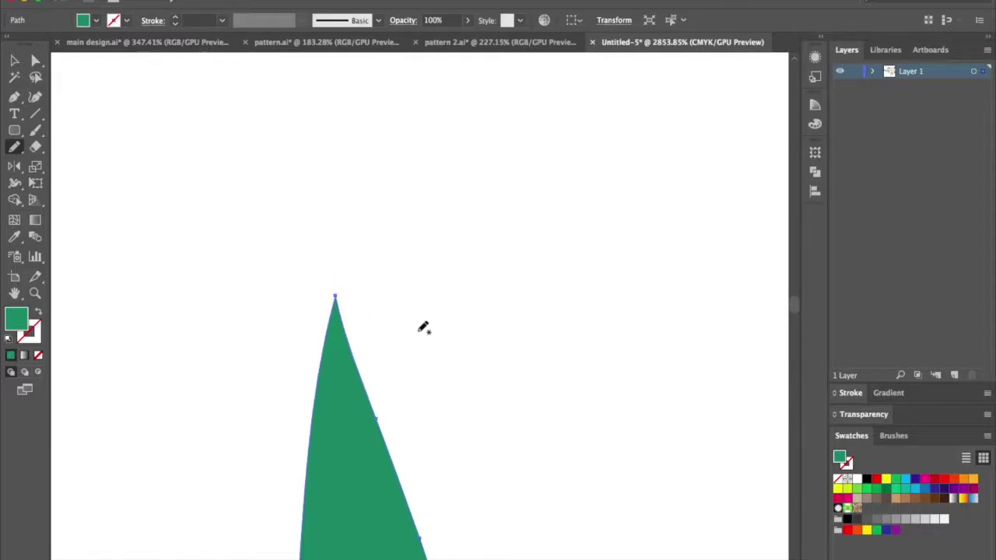
{"action": "scroll", "coordinate": [423, 327], "scroll_direction": "down", "scroll_amount": 6}
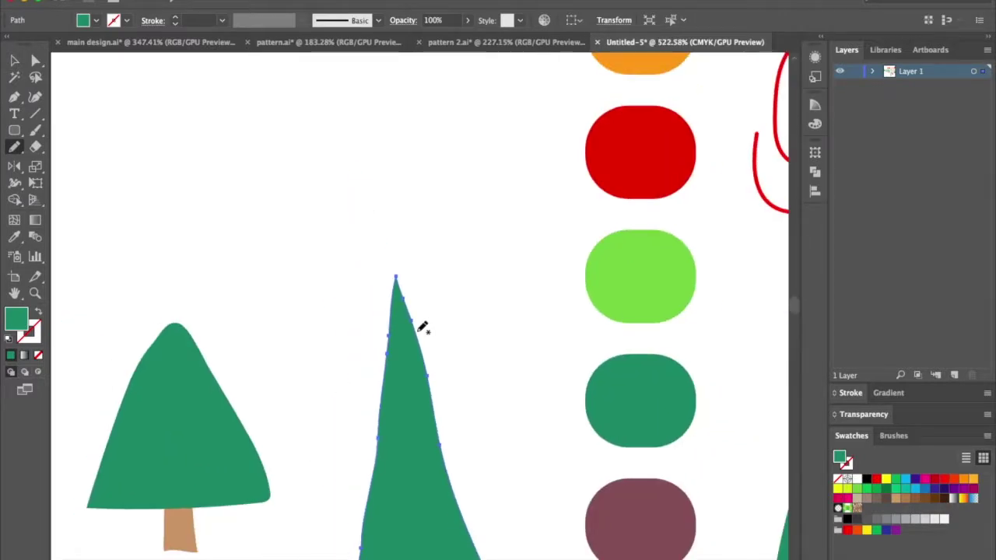
{"action": "scroll", "coordinate": [424, 327], "scroll_direction": "down", "scroll_amount": 2}
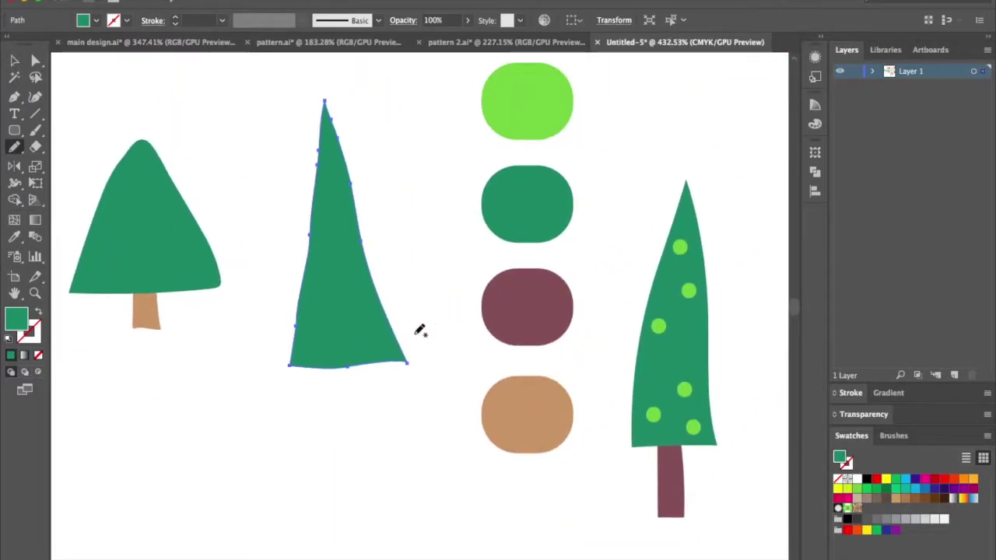
{"action": "left_click", "coordinate": [15, 61]}
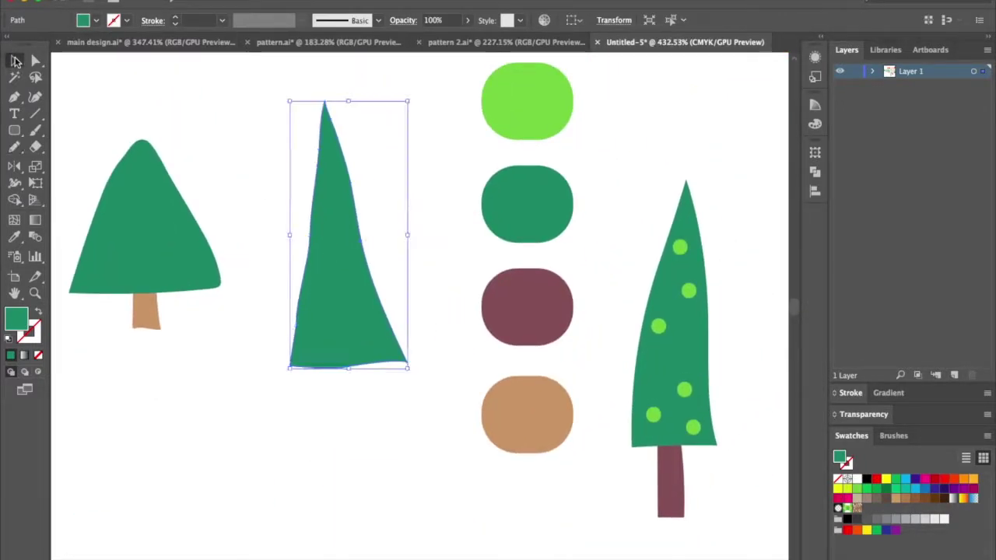
{"action": "left_click", "coordinate": [340, 426]}
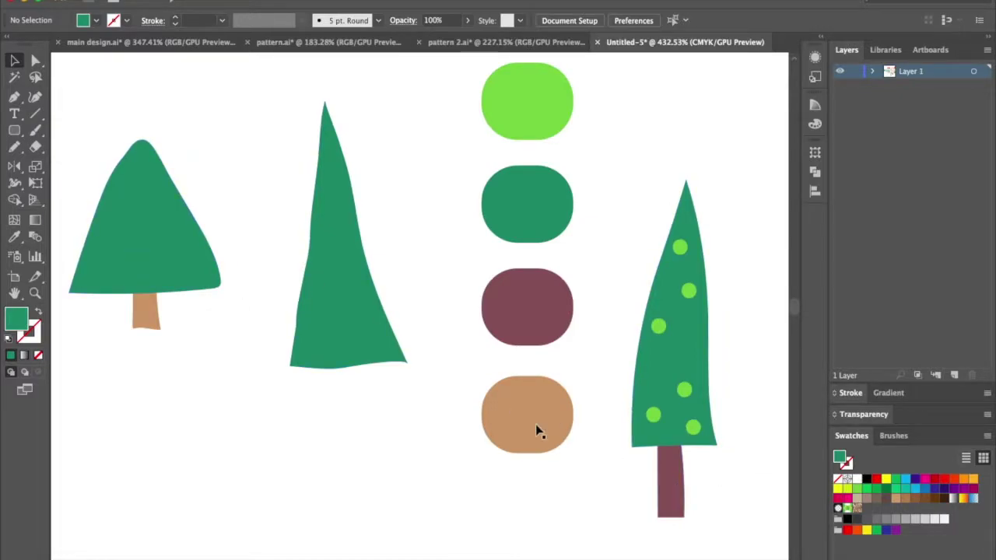
Step: Draw a trunk overlapping the tall tree's base with the Pencil tool and fill it with the palette's brownish purple
{"action": "left_click", "coordinate": [16, 148]}
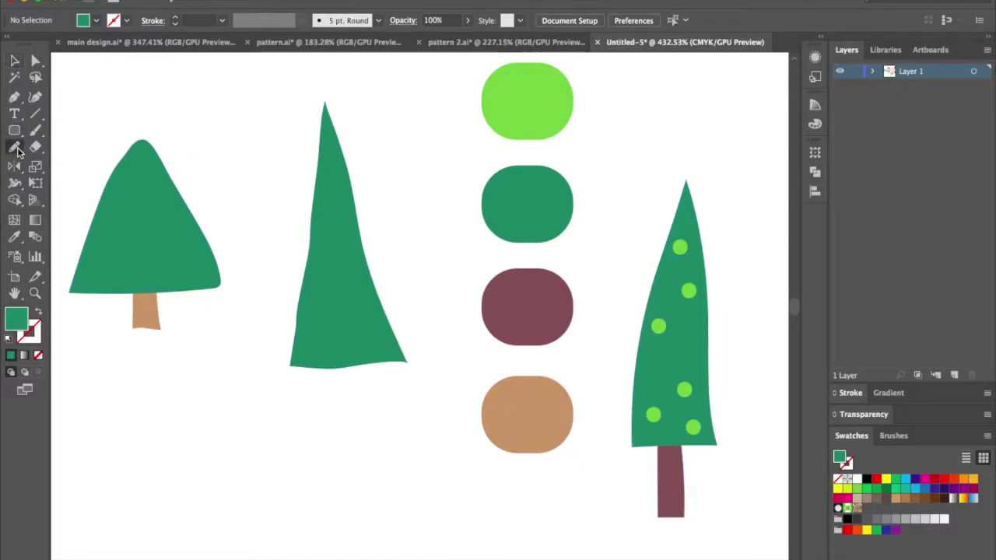
{"action": "mouse_move", "coordinate": [335, 365]}
{"action": "left_mouse_down"}
{"action": "mouse_move", "coordinate": [336, 429]}
{"action": "mouse_move", "coordinate": [379, 449]}
{"action": "mouse_move", "coordinate": [361, 359]}
{"action": "mouse_move", "coordinate": [347, 346]}
{"action": "mouse_move", "coordinate": [337, 352]}
{"action": "left_mouse_up"}
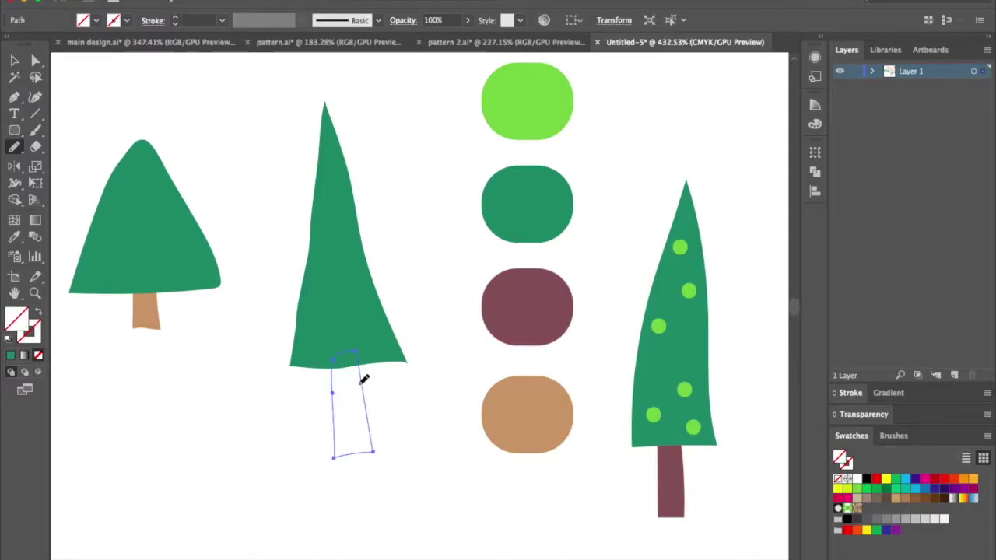
{"action": "key", "text": "i"}
{"action": "left_click", "coordinate": [551, 312]}
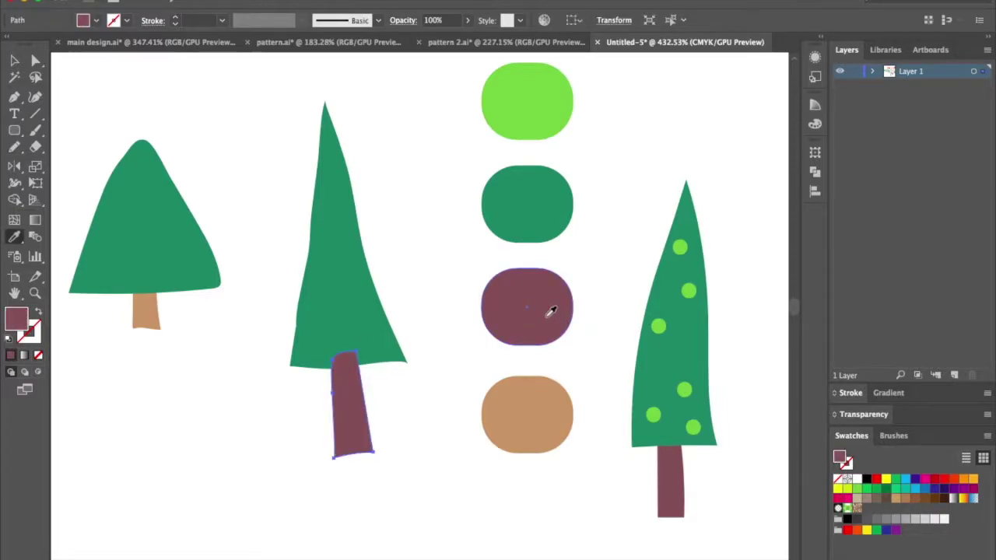
Step: Send the tall tree's trunk to the back so it sits behind the green shape
{"action": "right_click", "coordinate": [362, 390]}
{"action": "mouse_move", "coordinate": [405, 522]}
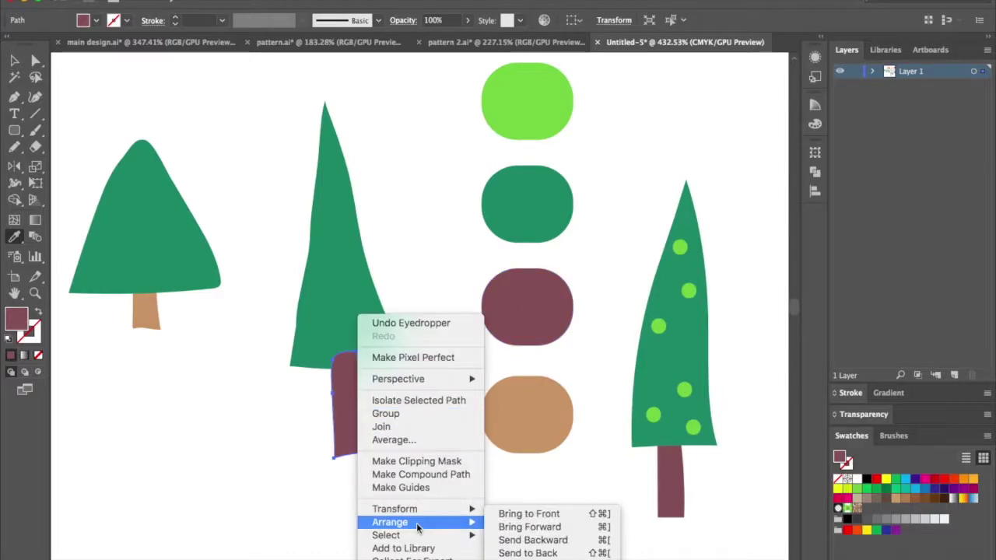
{"action": "left_click", "coordinate": [525, 553]}
Step: Rotate the tall tree's trunk slightly clockwise so it stands straighter, and deselect it
{"action": "key", "text": "v"}
{"action": "scroll", "coordinate": [370, 335], "scroll_direction": "up", "scroll_amount": 1}
{"action": "left_click", "coordinate": [349, 400]}
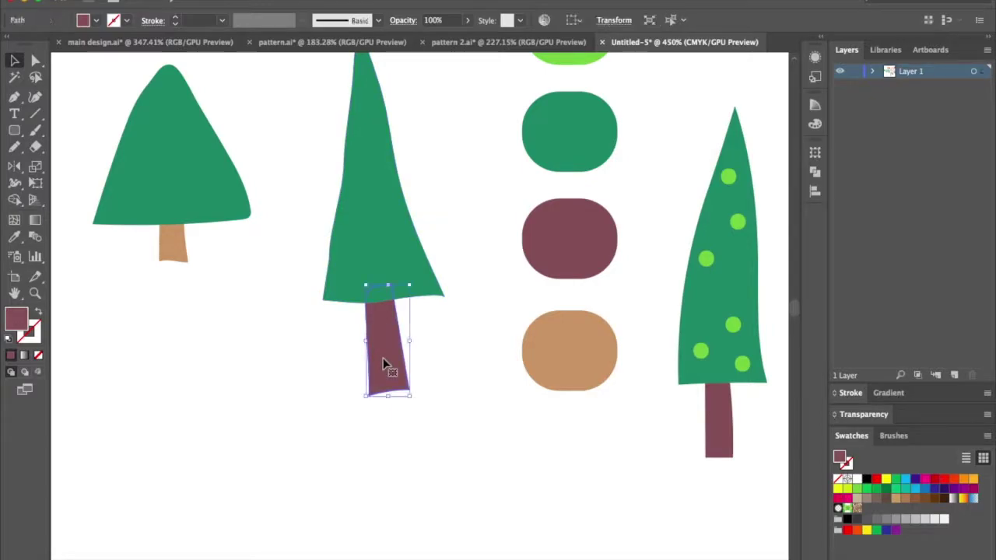
{"action": "left_click_drag", "start_coordinate": [409, 396], "coordinate": [414, 405]}
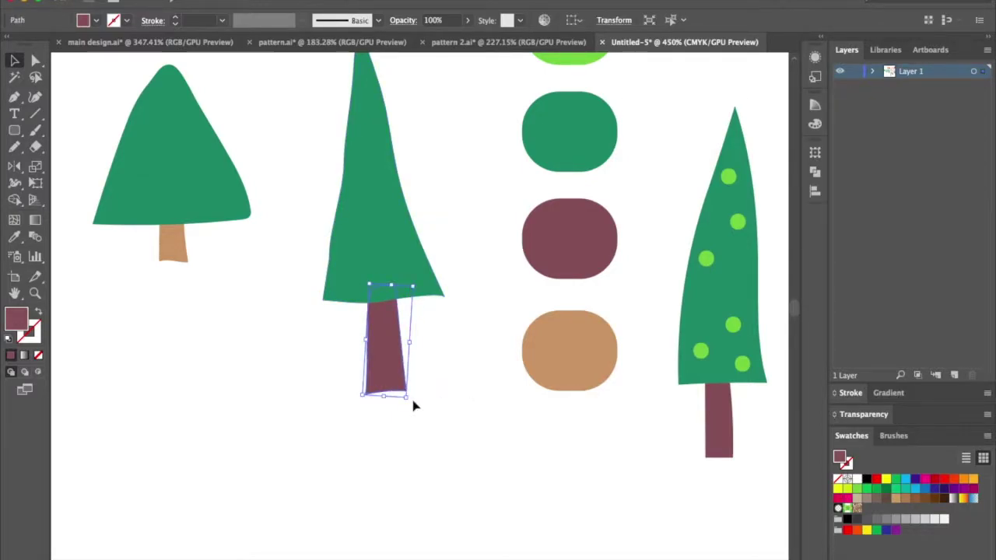
{"action": "left_click", "coordinate": [459, 408]}
Step: Rotate the tall tree's green shape and its trunk slightly to straighten them, and deselect everything
{"action": "scroll", "coordinate": [449, 391], "scroll_direction": "up", "scroll_amount": 3}
{"action": "left_click", "coordinate": [410, 340]}
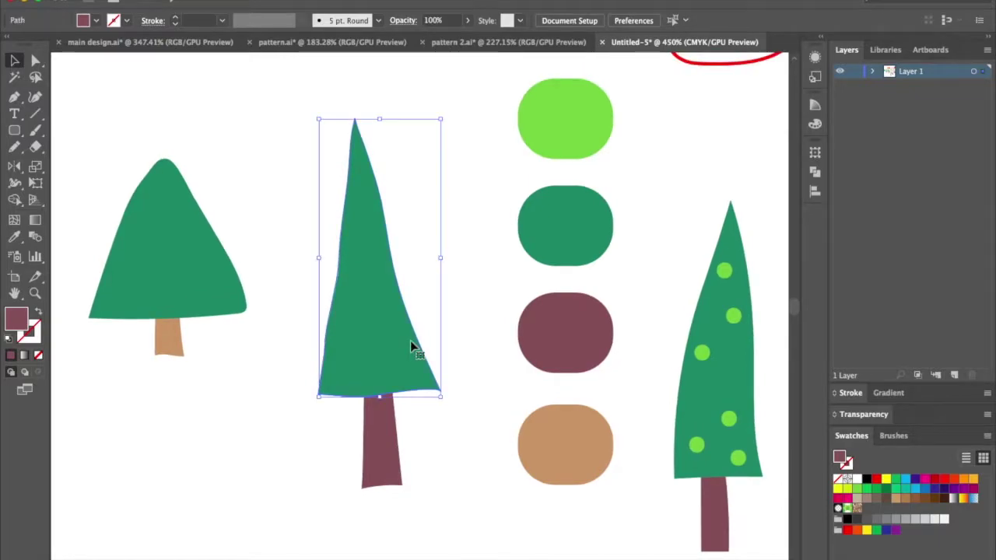
{"action": "left_click_drag", "start_coordinate": [446, 396], "coordinate": [446, 404]}
{"action": "left_click", "coordinate": [446, 405]}
{"action": "left_click", "coordinate": [382, 455]}
{"action": "left_click_drag", "start_coordinate": [399, 490], "coordinate": [407, 484]}
{"action": "key", "text": "ctrl+shift+a"}
Step: Redraw both sides of the tall green tree shape with the Pencil tool for a fuller, curved silhouette, and deselect it
{"action": "scroll", "coordinate": [378, 417], "scroll_direction": "down", "scroll_amount": 1}
{"action": "scroll", "coordinate": [378, 418], "scroll_direction": "up", "scroll_amount": 5}
{"action": "scroll", "coordinate": [373, 418], "scroll_direction": "down", "scroll_amount": 6}
{"action": "scroll", "coordinate": [328, 384], "scroll_direction": "up", "scroll_amount": 2}
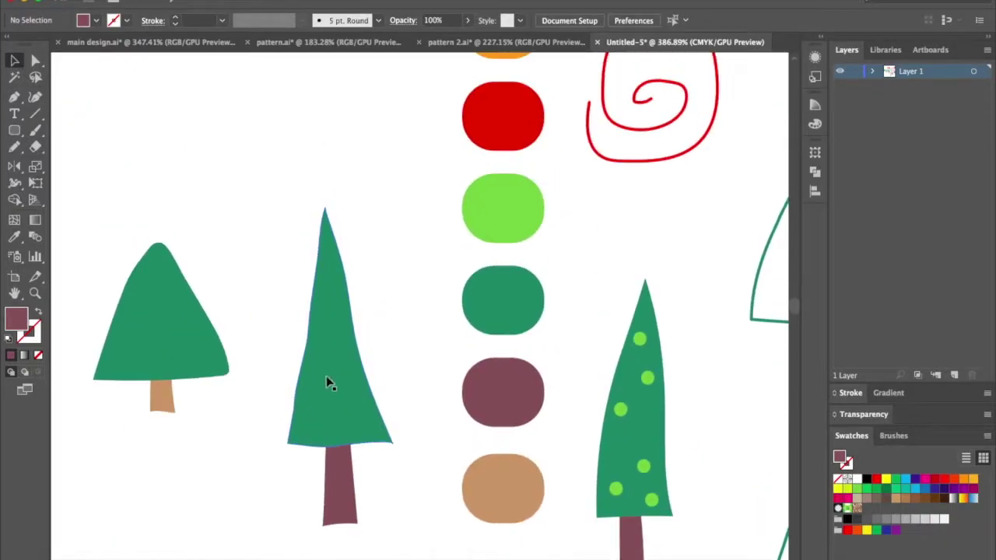
{"action": "left_click", "coordinate": [328, 384]}
{"action": "left_click", "coordinate": [17, 148]}
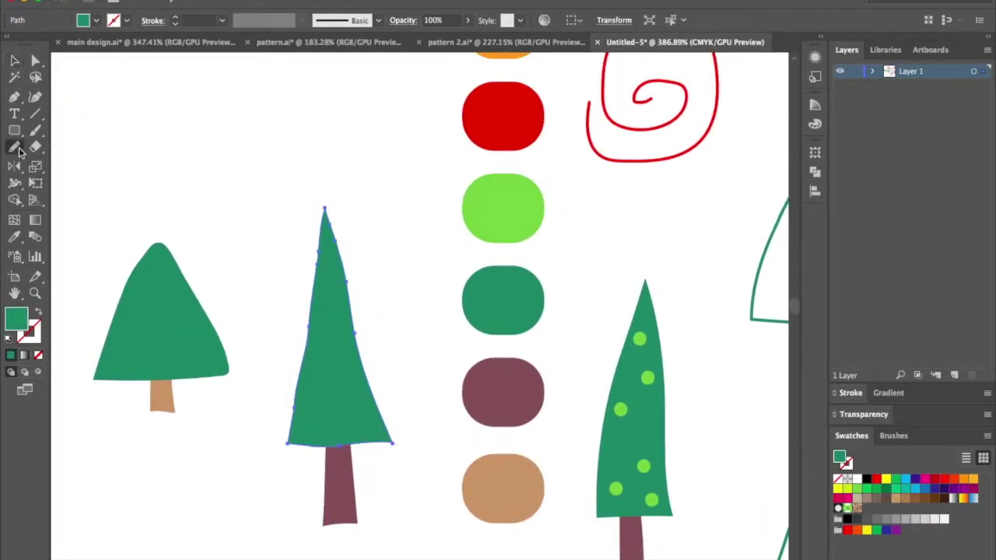
{"action": "left_click_drag", "start_coordinate": [291, 437], "coordinate": [399, 444]}
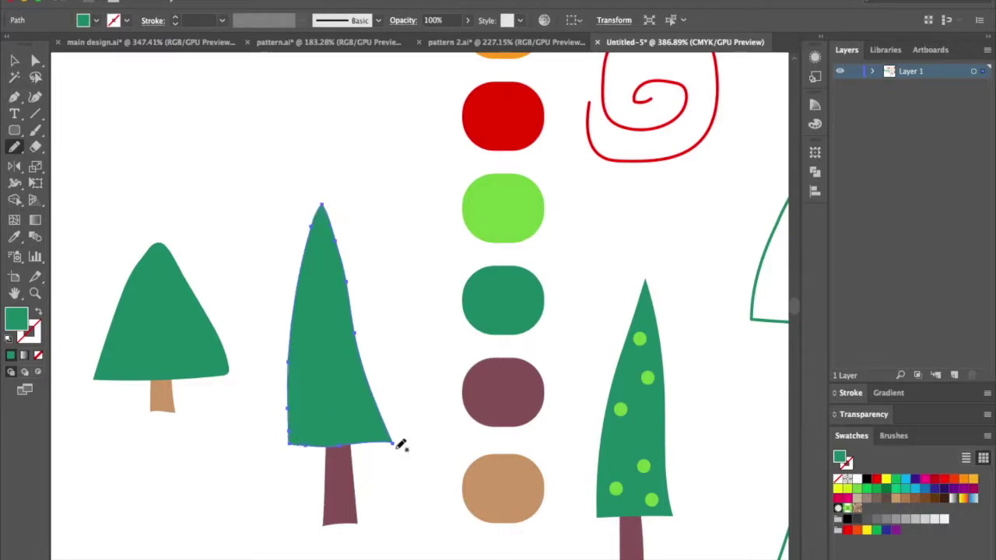
{"action": "left_click_drag", "start_coordinate": [325, 205], "coordinate": [380, 437]}
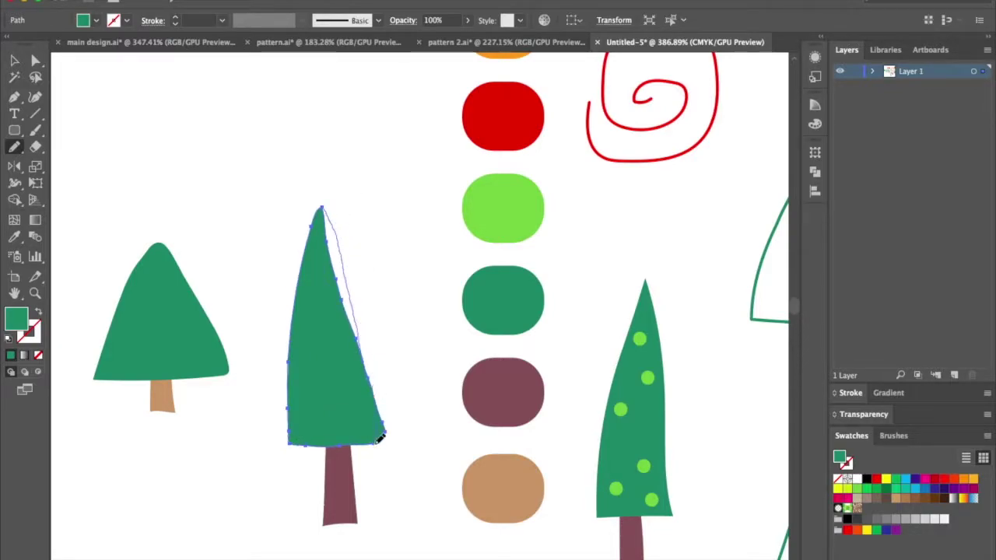
{"action": "key", "text": "ctrl+alt+bracketleft"}
{"action": "key", "text": "ctrl+shift+a"}
{"action": "key", "text": "v"}
{"action": "scroll", "coordinate": [373, 273], "scroll_direction": "down", "scroll_amount": 5}
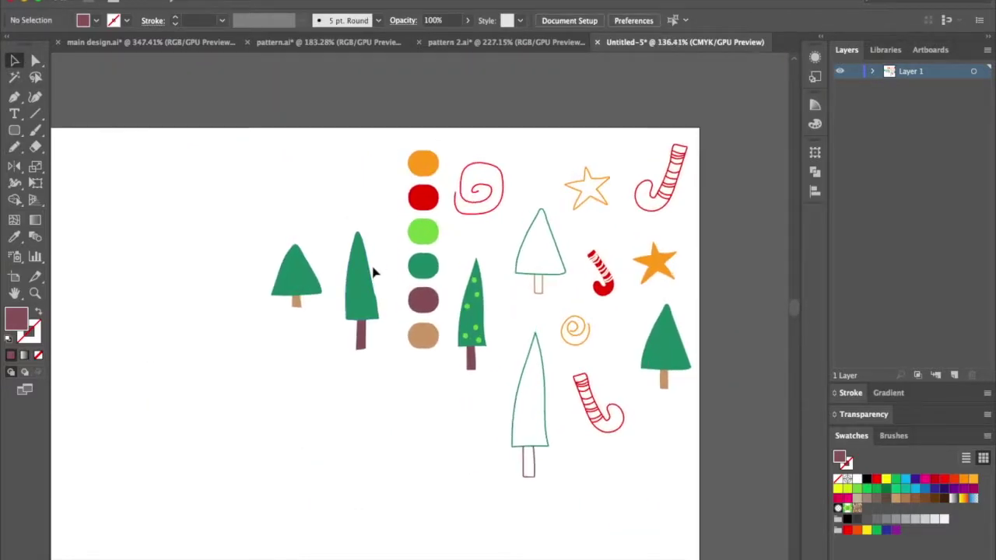
{"action": "scroll", "coordinate": [373, 272], "scroll_direction": "up", "scroll_amount": 2}
{"action": "scroll", "coordinate": [374, 323], "scroll_direction": "right", "scroll_amount": 3}
{"action": "scroll", "coordinate": [373, 324], "scroll_direction": "down", "scroll_amount": 1}
{"action": "scroll", "coordinate": [373, 324], "scroll_direction": "right", "scroll_amount": 1}
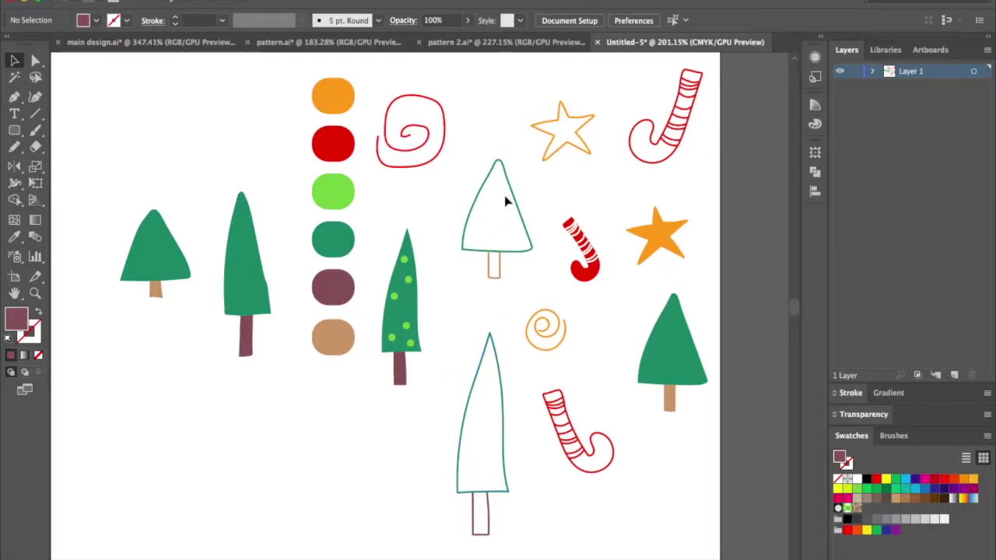
{"action": "scroll", "coordinate": [505, 435], "scroll_direction": "left", "scroll_amount": 10}
{"action": "scroll", "coordinate": [506, 436], "scroll_direction": "up", "scroll_amount": 1}
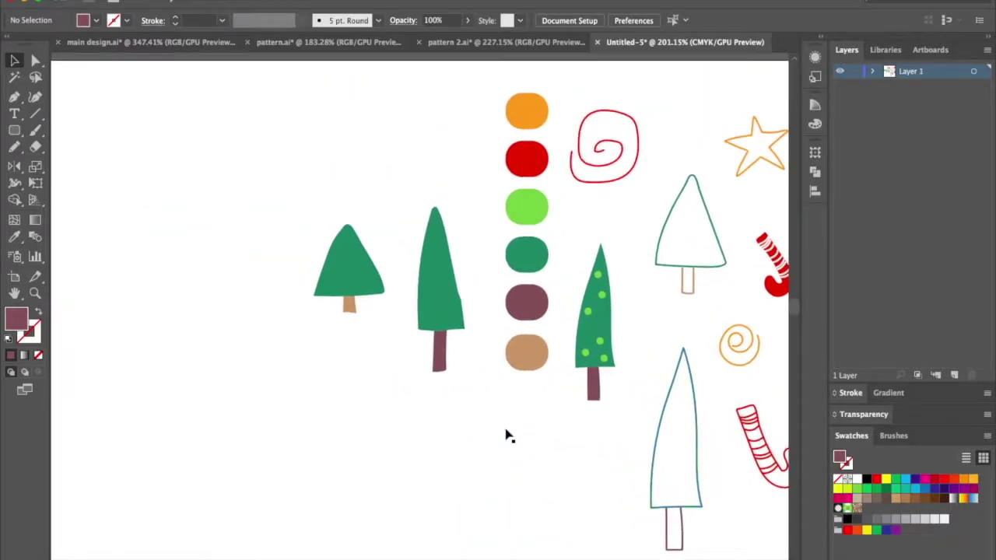
Step: Duplicate the short filled tree with its trunk into the empty space beside it, and deselect the copy
{"action": "left_click_drag", "start_coordinate": [308, 204], "coordinate": [389, 371]}
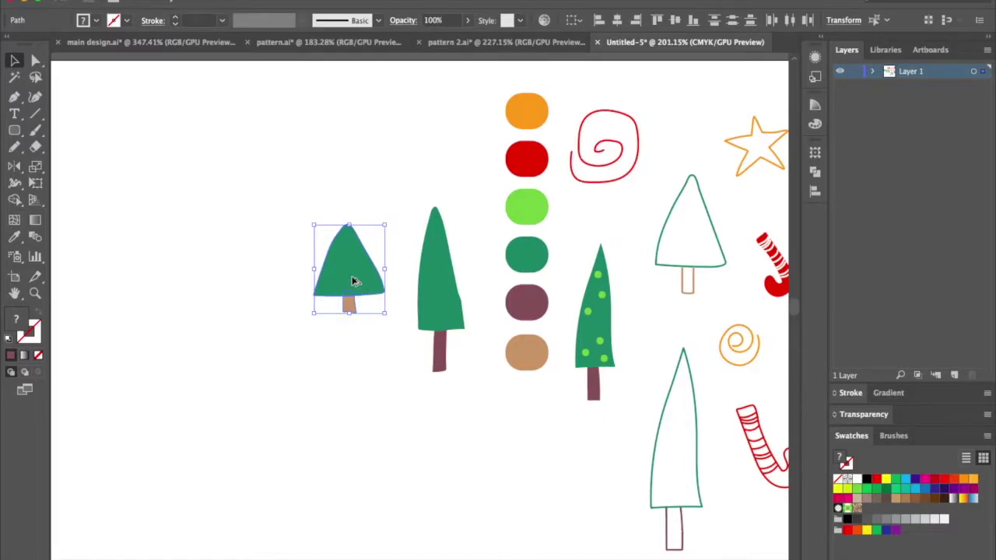
{"action": "left_click_drag", "start_coordinate": [352, 282], "coordinate": [238, 280]}
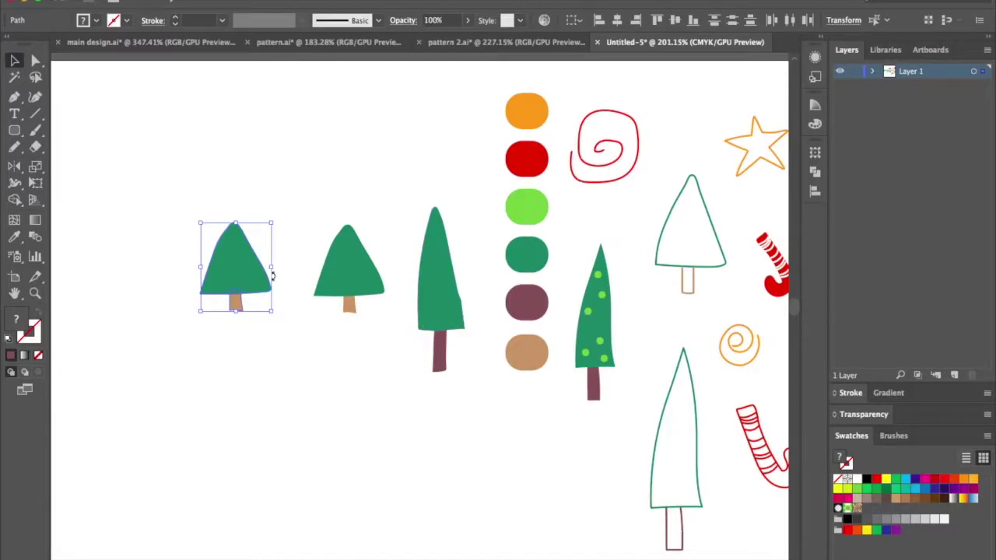
{"action": "left_click", "coordinate": [296, 220]}
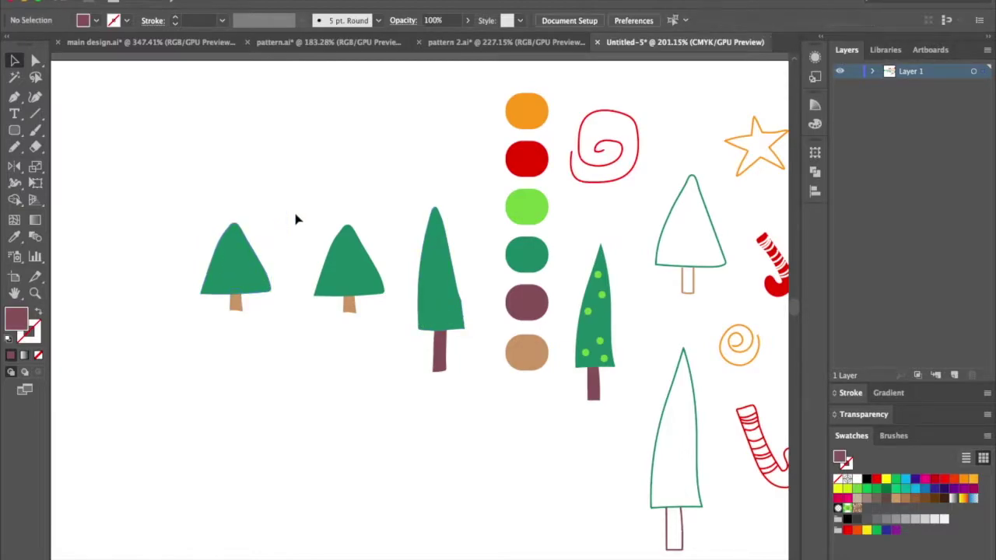
Step: Swap fill and stroke on the duplicated short tree's green shape and brown trunk so both become outlines, and deselect
{"action": "left_click", "coordinate": [239, 260]}
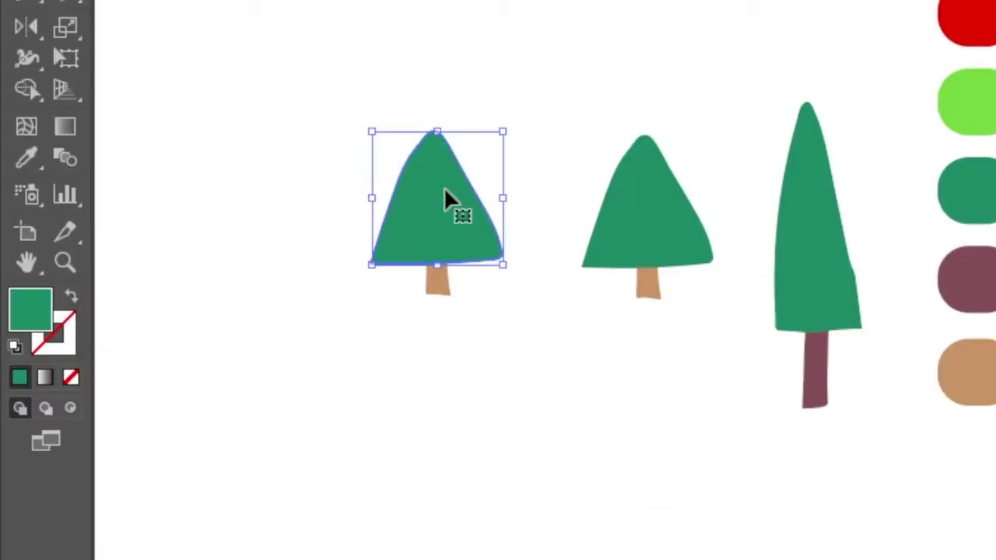
{"action": "left_click", "coordinate": [74, 302]}
{"action": "left_click", "coordinate": [475, 336]}
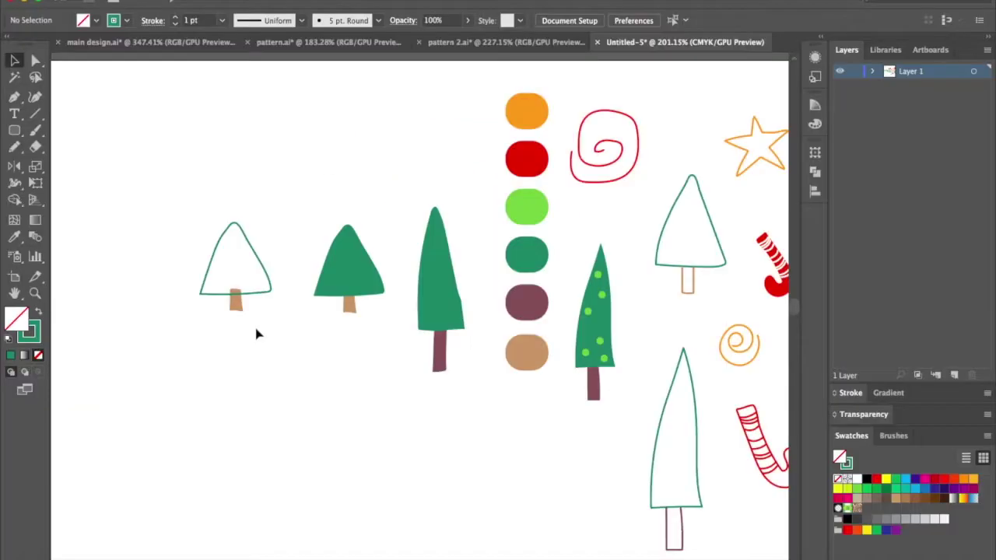
{"action": "left_click", "coordinate": [238, 303]}
{"action": "left_click", "coordinate": [40, 311]}
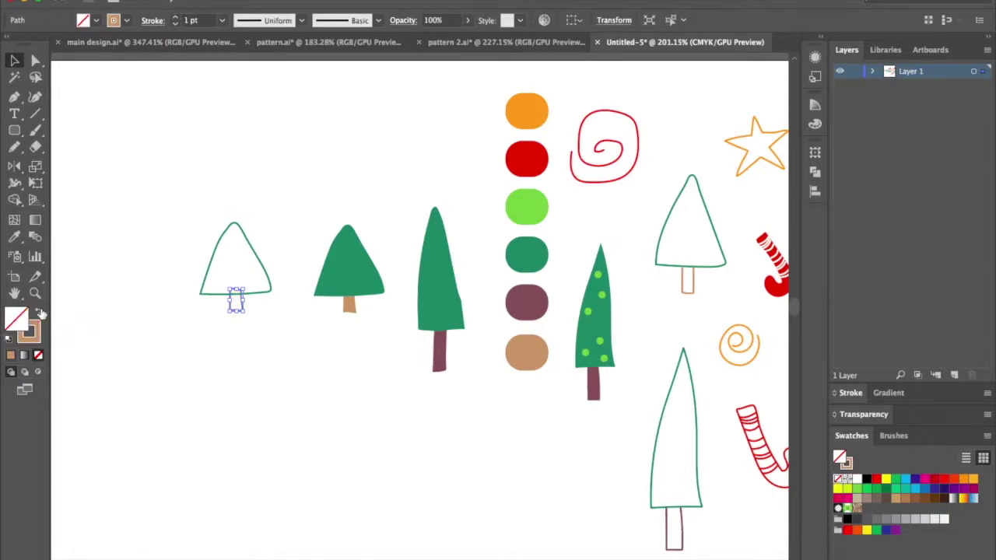
{"action": "left_click", "coordinate": [267, 358]}
Step: Nudge the outlined short tree's trunk down four increments towards the tree's base line, and deselect it
{"action": "scroll", "coordinate": [267, 358], "scroll_direction": "up", "scroll_amount": 3}
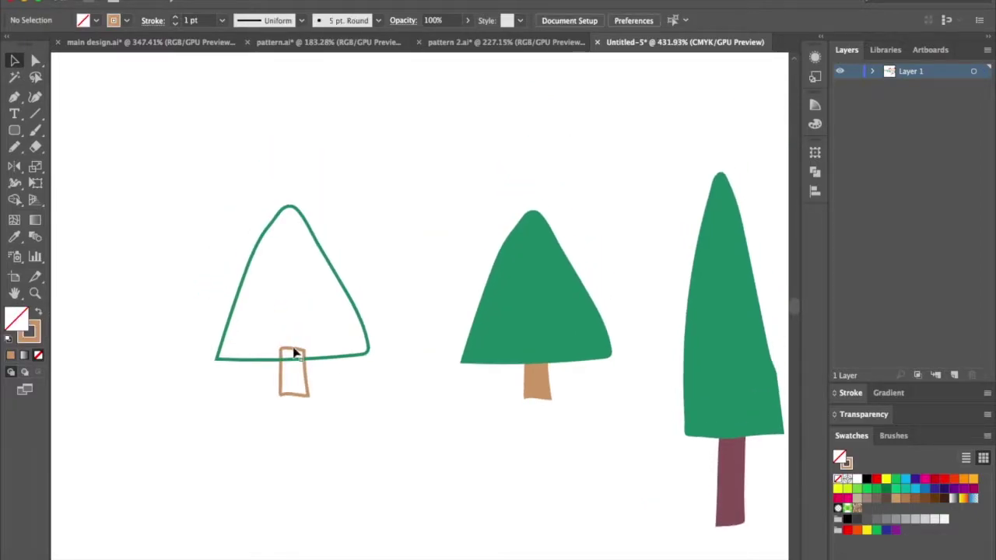
{"action": "left_click", "coordinate": [309, 381]}
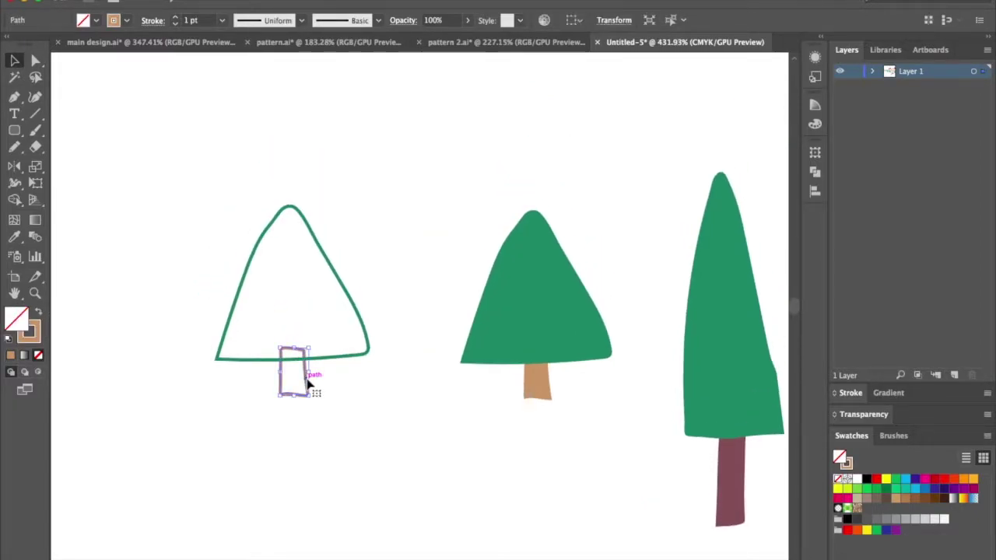
{"action": "key", "text": "Down"}
{"action": "key", "text": "Down"}
{"action": "key", "text": "Down"}
{"action": "key", "text": "Down"}
{"action": "left_click", "coordinate": [380, 426]}
Step: Redraw the top edge of the short outlined tree's trunk with the Pencil tool so it follows the tree's base line
{"action": "scroll", "coordinate": [379, 425], "scroll_direction": "up", "scroll_amount": 3}
{"action": "scroll", "coordinate": [380, 424], "scroll_direction": "up", "scroll_amount": 5}
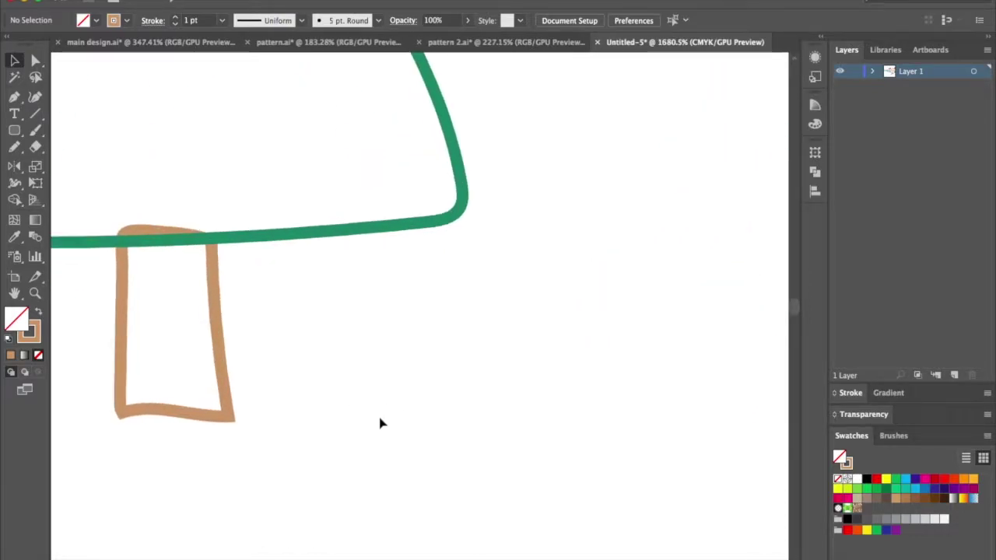
{"action": "scroll", "coordinate": [380, 418], "scroll_direction": "up", "scroll_amount": 1}
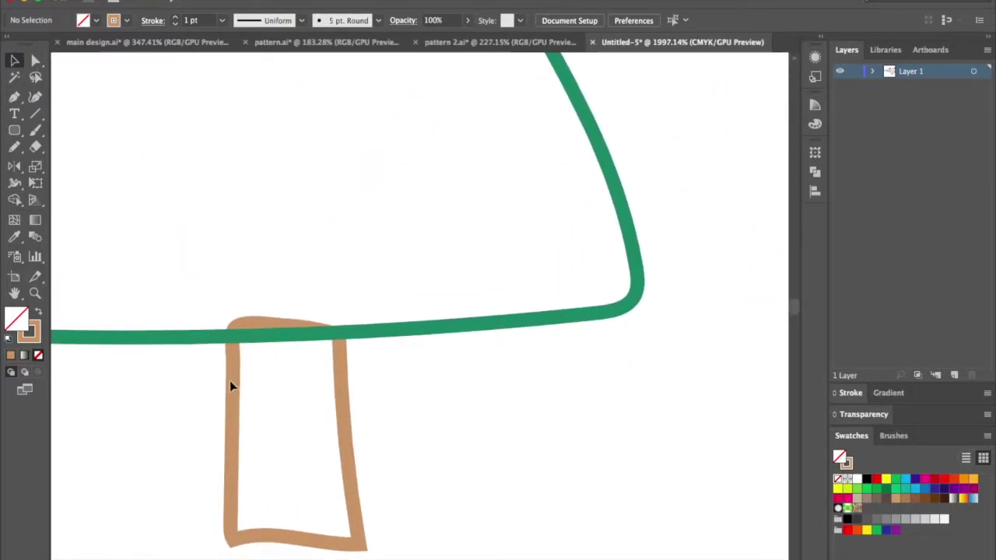
{"action": "left_click", "coordinate": [233, 415]}
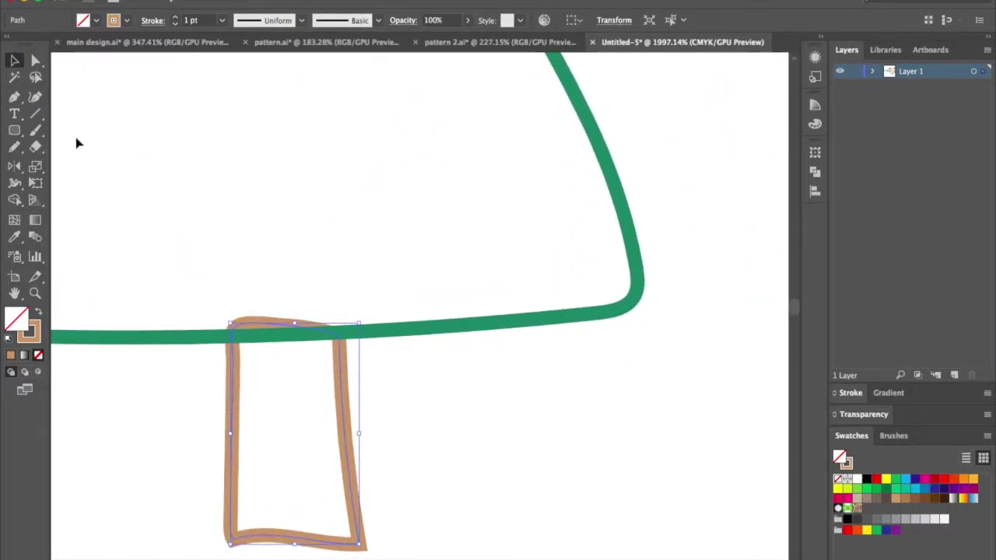
{"action": "left_click", "coordinate": [15, 149]}
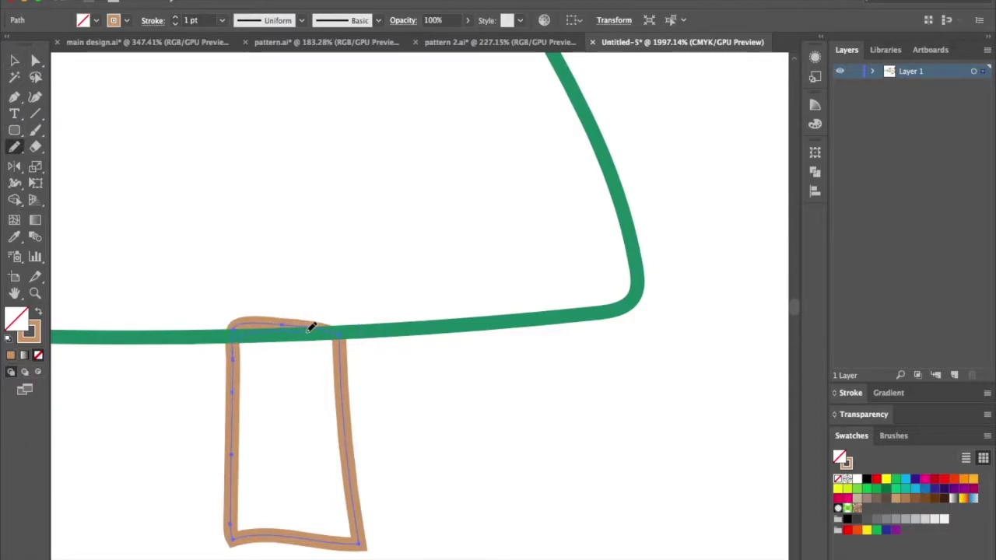
{"action": "left_click_drag", "start_coordinate": [337, 329], "coordinate": [339, 331]}
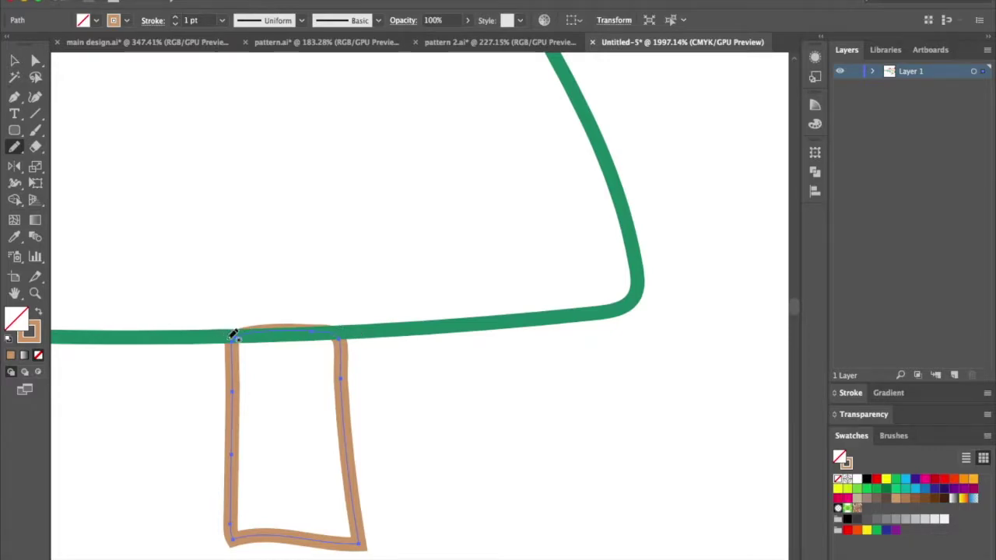
{"action": "left_click_drag", "start_coordinate": [273, 333], "coordinate": [346, 337]}
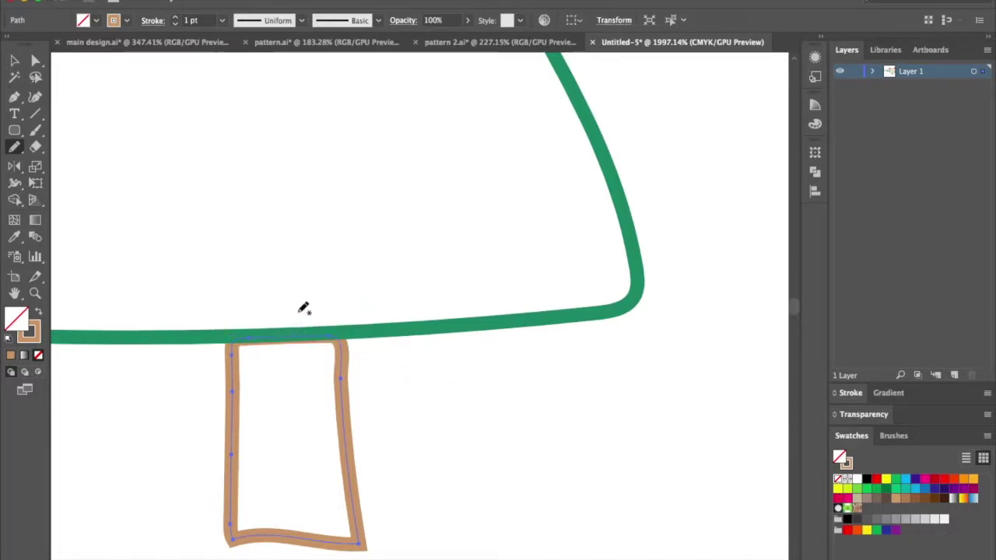
Step: Move the outlined trunk slightly down so its top sits just under the short tree's base line, and deselect everything
{"action": "key", "text": "v"}
{"action": "left_click_drag", "start_coordinate": [345, 396], "coordinate": [343, 409]}
{"action": "scroll", "coordinate": [476, 391], "scroll_direction": "down", "scroll_amount": 10}
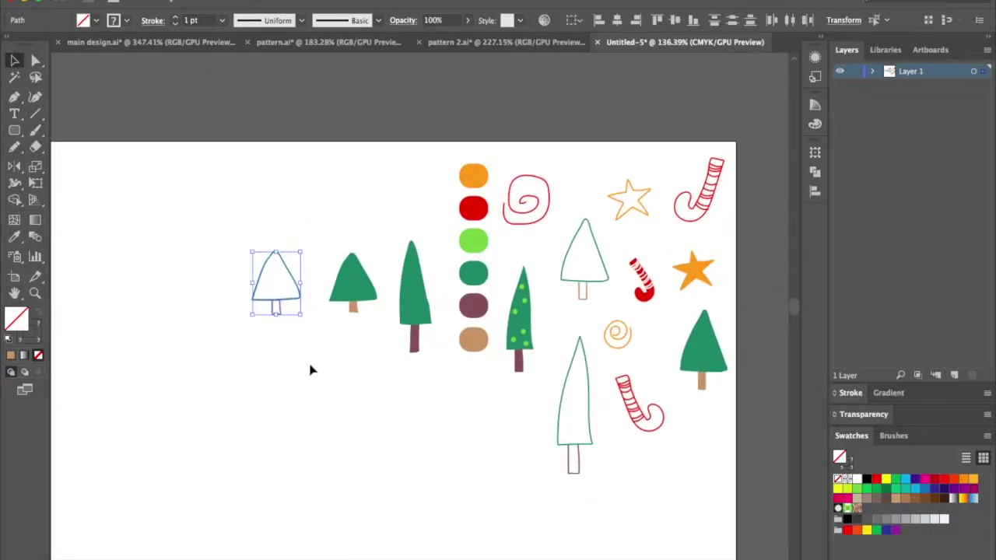
{"action": "left_click", "coordinate": [311, 368]}
{"action": "scroll", "coordinate": [310, 368], "scroll_direction": "up", "scroll_amount": 3}
{"action": "scroll", "coordinate": [309, 369], "scroll_direction": "up", "scroll_amount": 4}
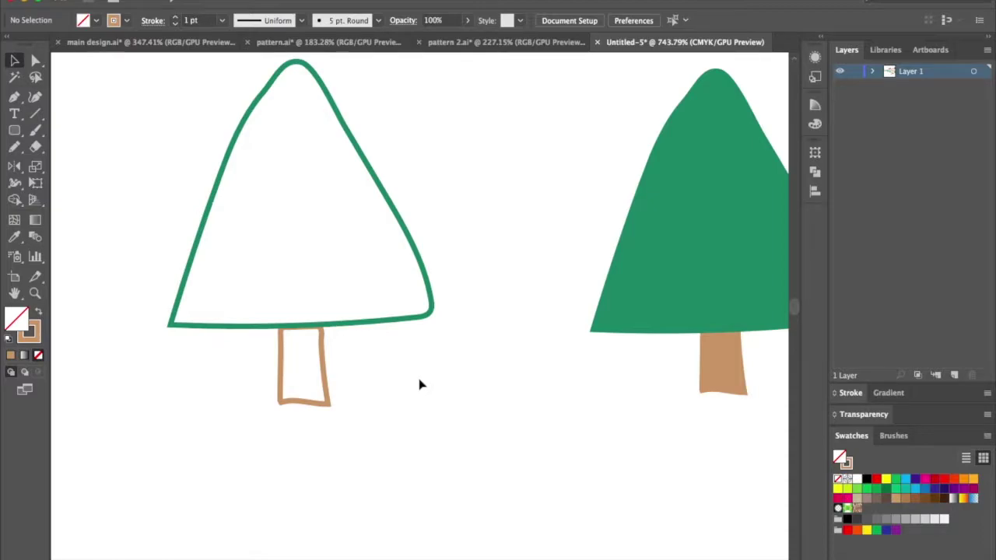
Step: Duplicate the tall filled tree with its trunk into the space beyond the short outlined tree, and deselect the copy
{"action": "scroll", "coordinate": [418, 382], "scroll_direction": "down", "scroll_amount": 5}
{"action": "scroll", "coordinate": [418, 382], "scroll_direction": "down", "scroll_amount": 2}
{"action": "scroll", "coordinate": [418, 382], "scroll_direction": "right", "scroll_amount": 4}
{"action": "left_click", "coordinate": [457, 268]}
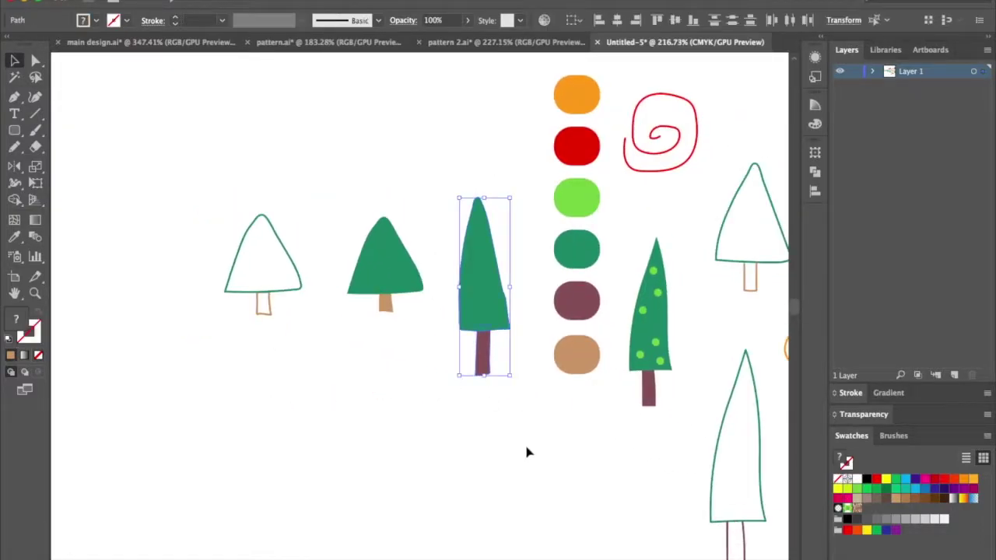
{"action": "left_click_drag", "start_coordinate": [489, 309], "coordinate": [180, 323]}
{"action": "left_click", "coordinate": [260, 415]}
Step: Swap fill and stroke on the duplicated tall tree's green shape and purple-brown trunk so both become outlines
{"action": "left_click", "coordinate": [168, 264]}
{"action": "key", "text": "shift+x"}
{"action": "left_click", "coordinate": [171, 366]}
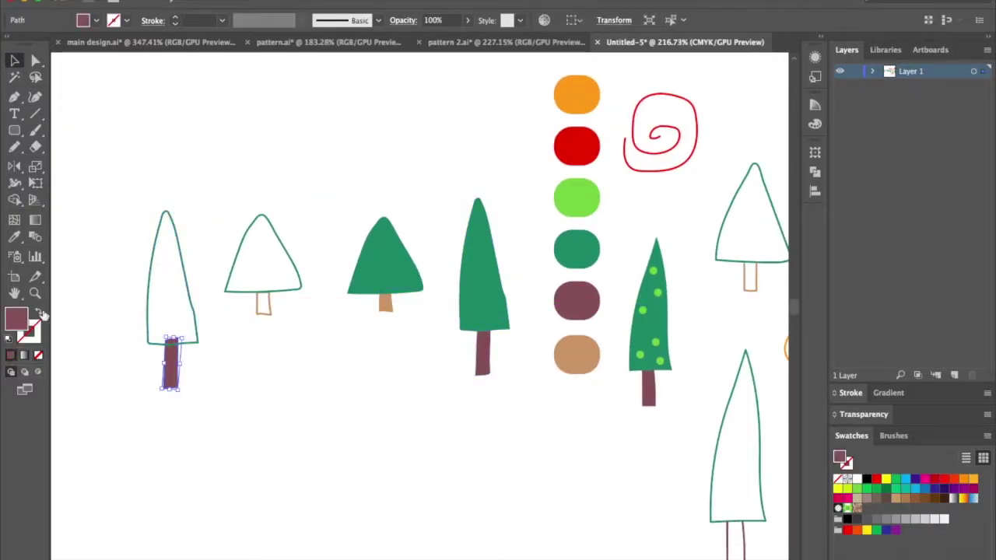
{"action": "key", "text": "shift+x"}
Step: Redraw the tall outlined tree's trunk top with the Pencil tool along the base line, adjust the trunk's position slightly and deselect it
{"action": "scroll", "coordinate": [253, 385], "scroll_direction": "up", "scroll_amount": 4}
{"action": "scroll", "coordinate": [335, 335], "scroll_direction": "up", "scroll_amount": 5}
{"action": "key", "text": "n"}
{"action": "mouse_move", "coordinate": [168, 282]}
{"action": "left_mouse_down"}
{"action": "mouse_move", "coordinate": [234, 262]}
{"action": "mouse_move", "coordinate": [287, 266]}
{"action": "left_mouse_up"}
{"action": "key", "text": "v"}
{"action": "left_click", "coordinate": [289, 358]}
{"action": "left_click_drag", "start_coordinate": [284, 328], "coordinate": [284, 328]}
{"action": "left_click", "coordinate": [386, 340]}
{"action": "scroll", "coordinate": [386, 340], "scroll_direction": "down", "scroll_amount": 10}
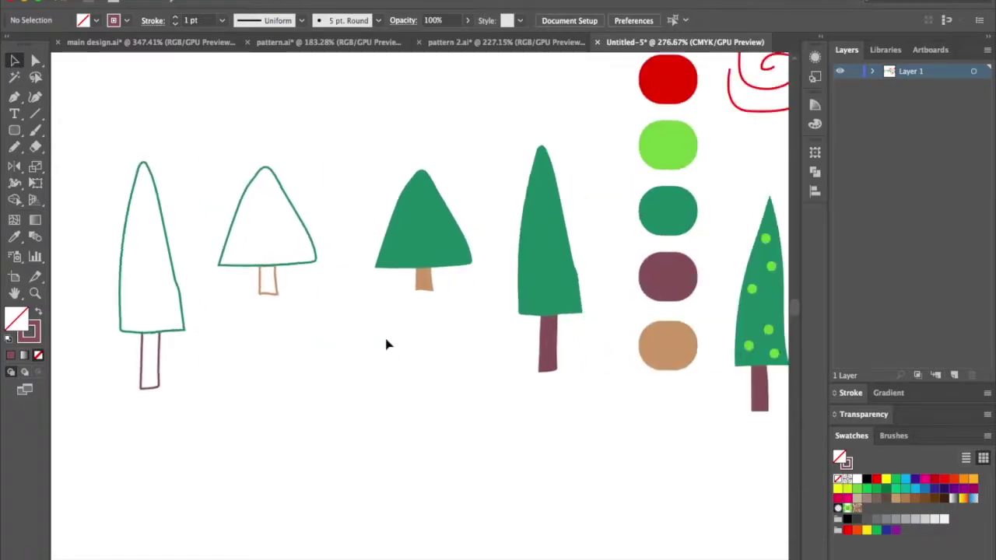
Step: Paint round dots all over the tall filled tree with the Paintbrush, using the light green of the palette swatch
{"action": "scroll", "coordinate": [369, 318], "scroll_direction": "right", "scroll_amount": 5}
{"action": "scroll", "coordinate": [368, 318], "scroll_direction": "up", "scroll_amount": 2}
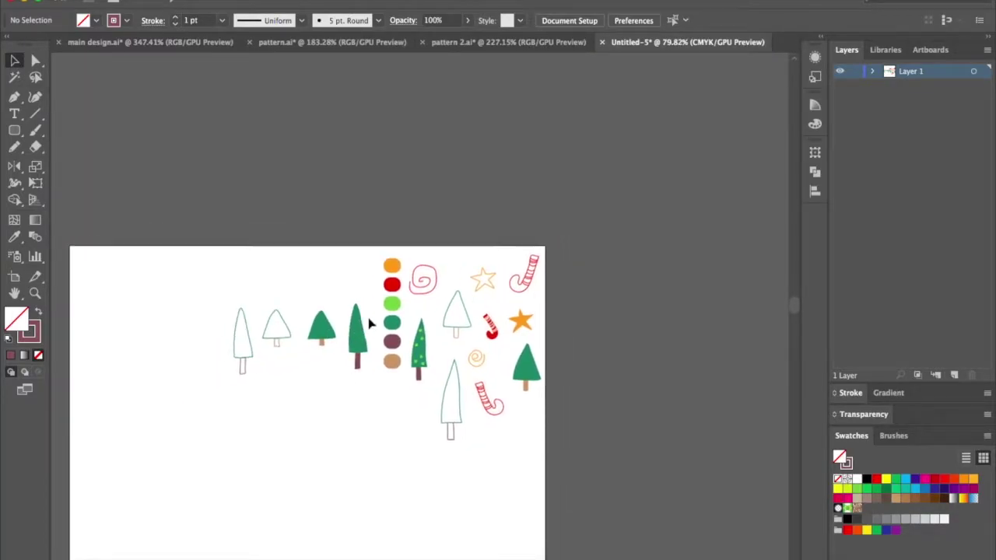
{"action": "left_click", "coordinate": [412, 362]}
{"action": "scroll", "coordinate": [411, 362], "scroll_direction": "up", "scroll_amount": 3}
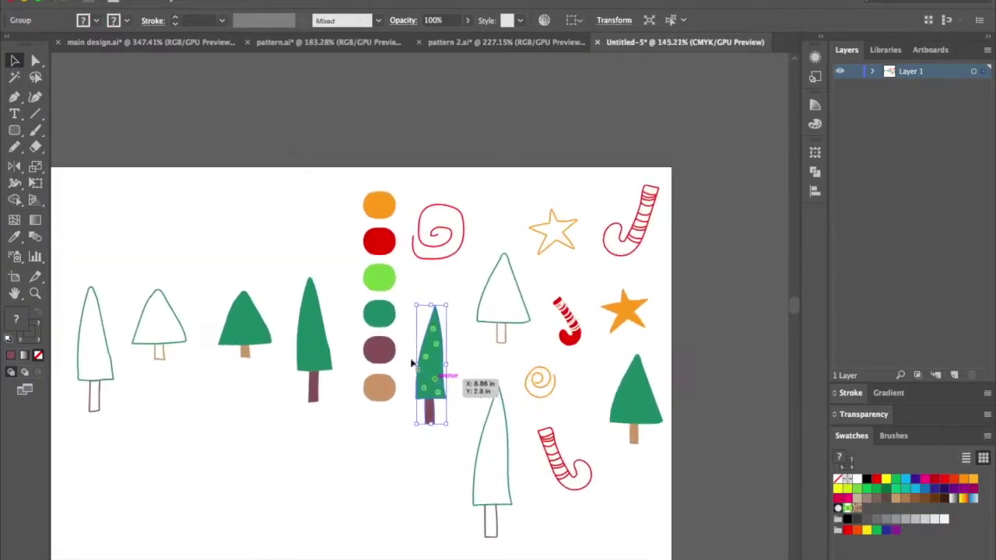
{"action": "scroll", "coordinate": [319, 424], "scroll_direction": "up", "scroll_amount": 5}
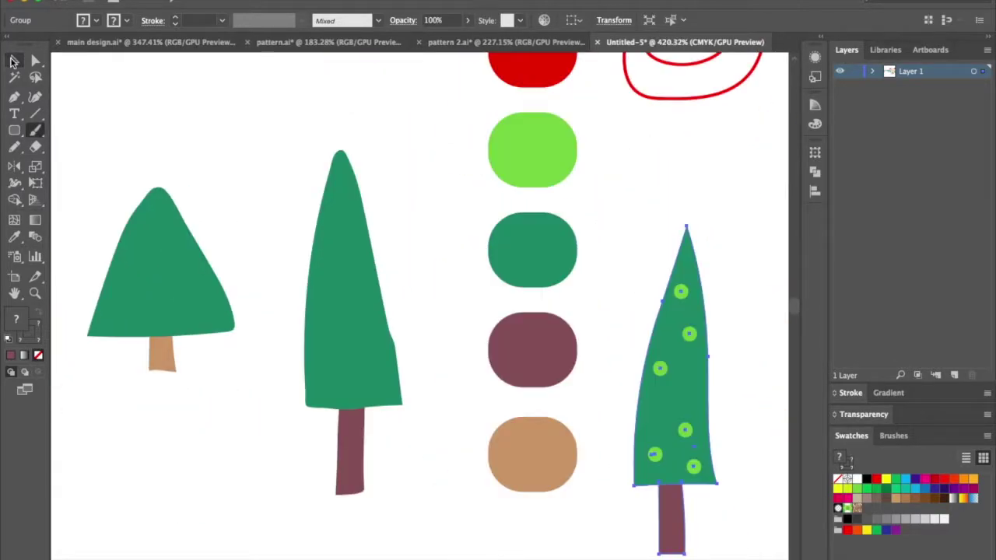
{"action": "left_click", "coordinate": [513, 149]}
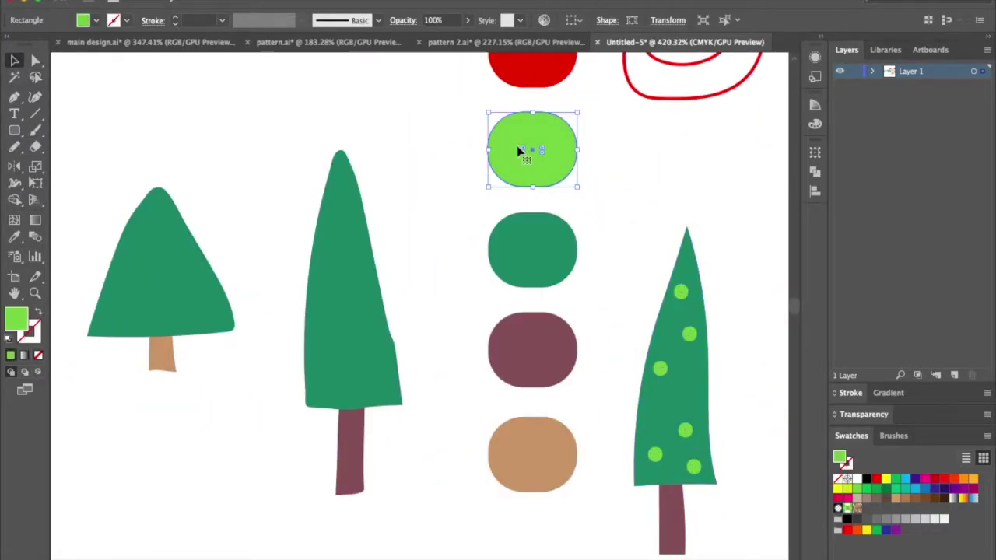
{"action": "left_click", "coordinate": [35, 132]}
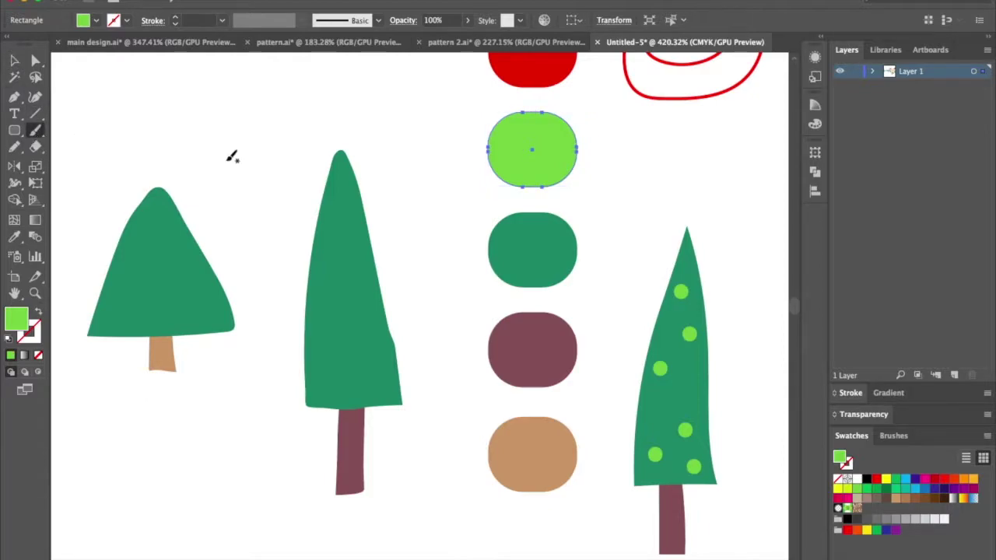
{"action": "key", "text": "v"}
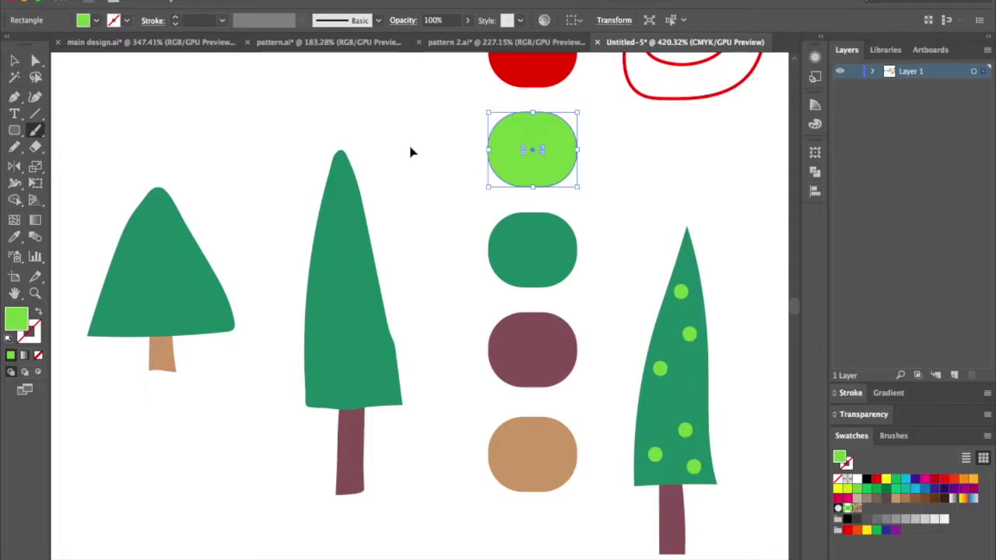
{"action": "left_click", "coordinate": [412, 152]}
{"action": "mouse_move", "coordinate": [333, 187]}
{"action": "left_mouse_down"}
{"action": "mouse_move", "coordinate": [352, 217]}
{"action": "mouse_move", "coordinate": [326, 235]}
{"action": "left_mouse_up"}
{"action": "left_click_drag", "start_coordinate": [354, 250], "coordinate": [356, 251]}
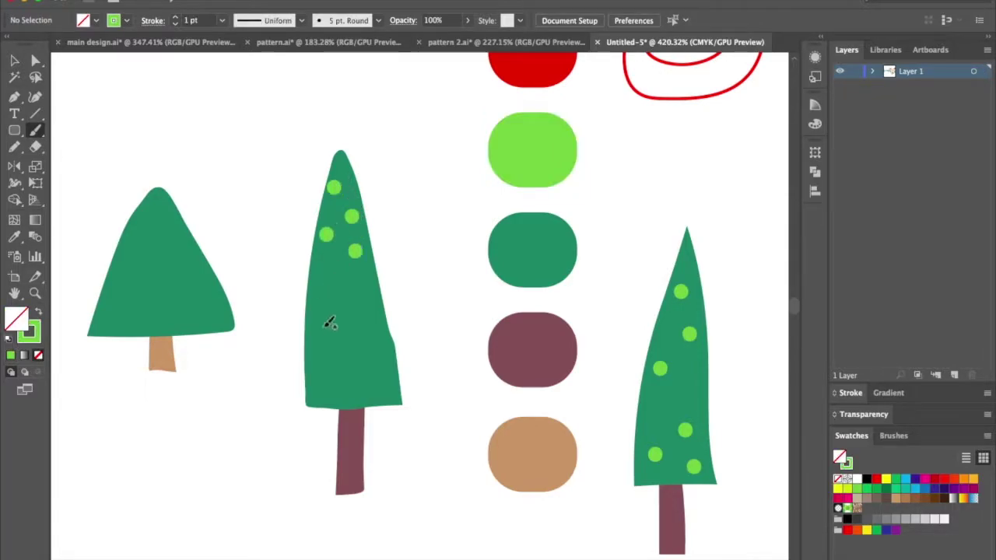
{"action": "left_click", "coordinate": [329, 325]}
{"action": "left_click", "coordinate": [337, 283]}
{"action": "left_click", "coordinate": [378, 347]}
{"action": "left_click", "coordinate": [319, 390]}
{"action": "left_click", "coordinate": [347, 358]}
{"action": "left_click", "coordinate": [378, 396]}
{"action": "scroll", "coordinate": [372, 284], "scroll_direction": "down", "scroll_amount": 4}
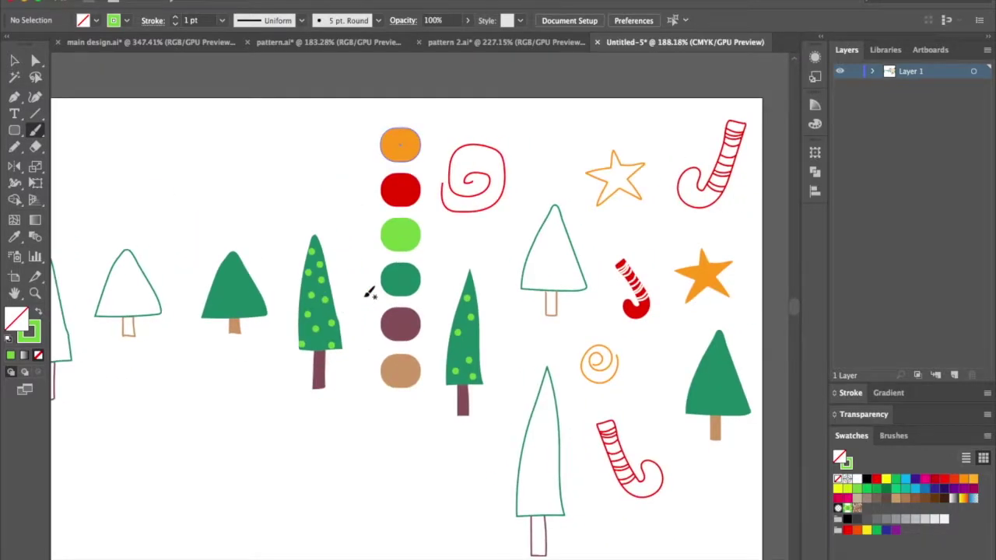
{"action": "scroll", "coordinate": [370, 293], "scroll_direction": "down", "scroll_amount": 2}
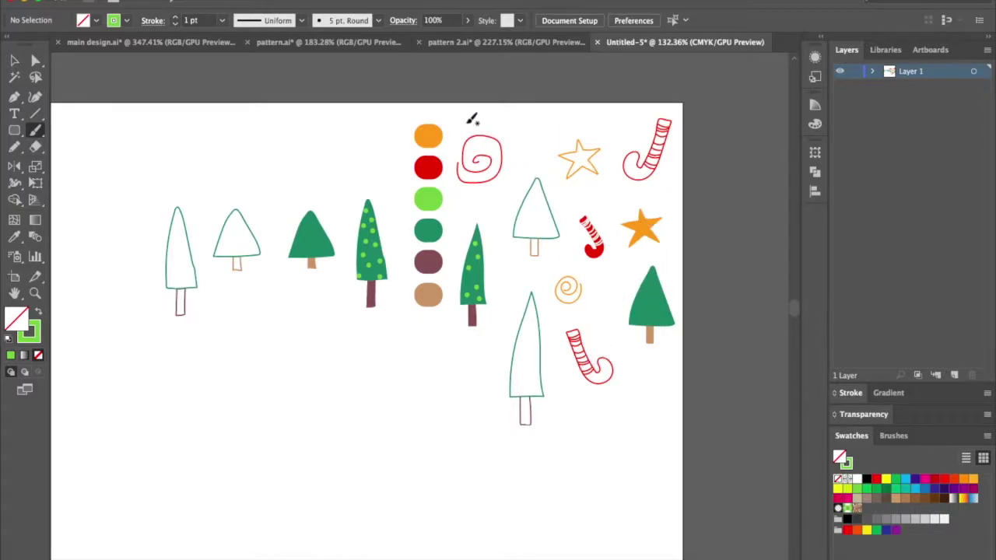
{"action": "left_click_drag", "start_coordinate": [14, 130], "coordinate": [61, 195]}
{"action": "left_click_drag", "start_coordinate": [217, 151], "coordinate": [244, 178]}
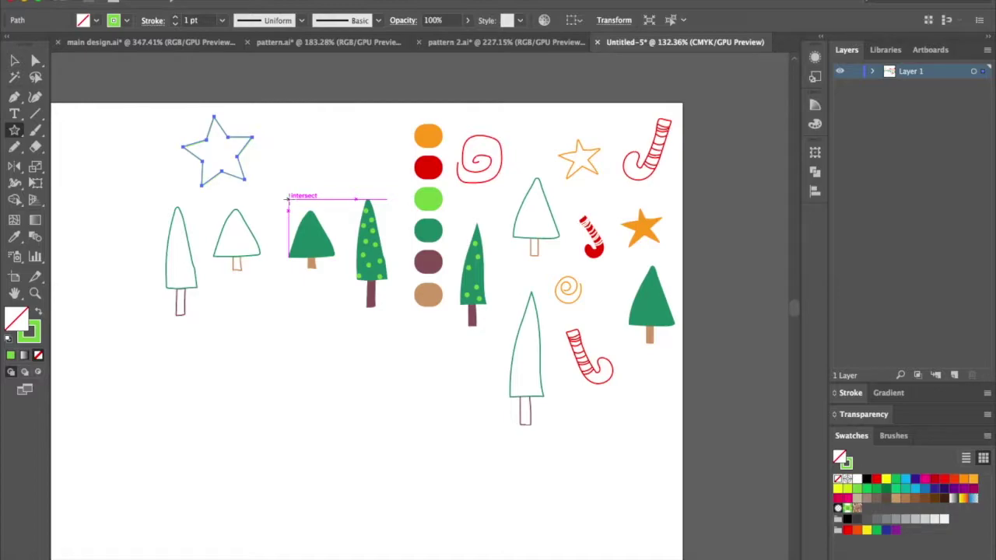
{"action": "key", "text": "ctrl+z"}
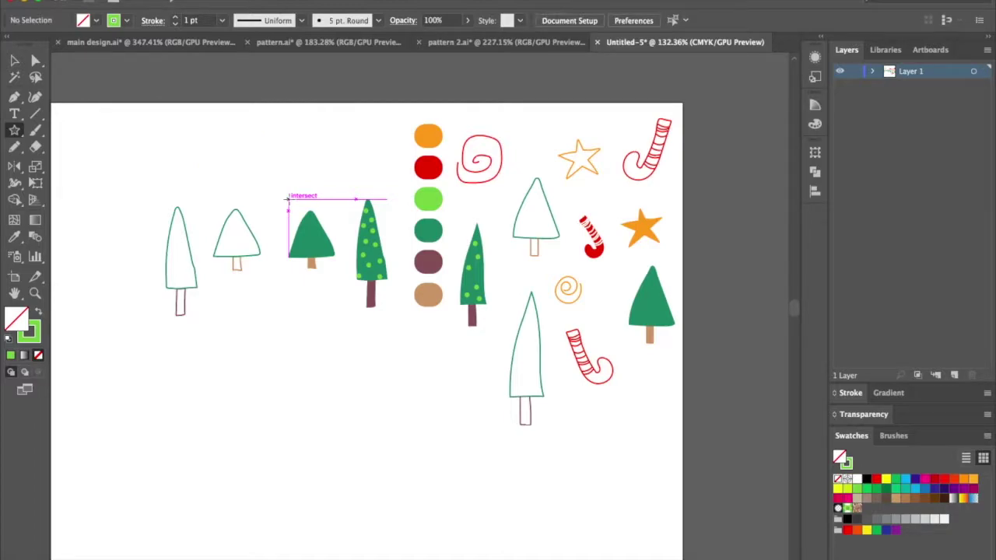
Step: Draw a freehand five-pointed star with the Pencil tool above the outlined trees, using the light green stroke
{"action": "left_click", "coordinate": [35, 340]}
{"action": "key", "text": "n"}
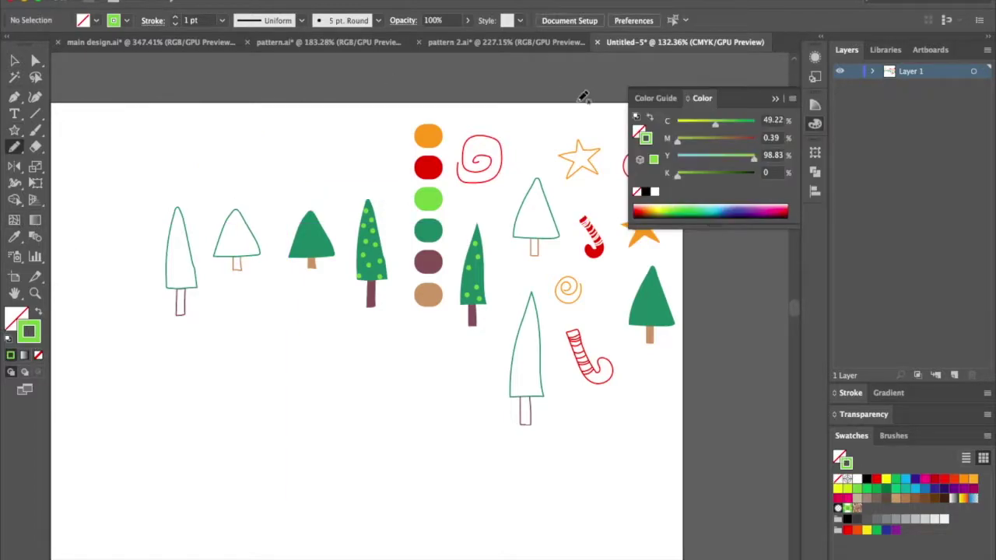
{"action": "left_click", "coordinate": [775, 100]}
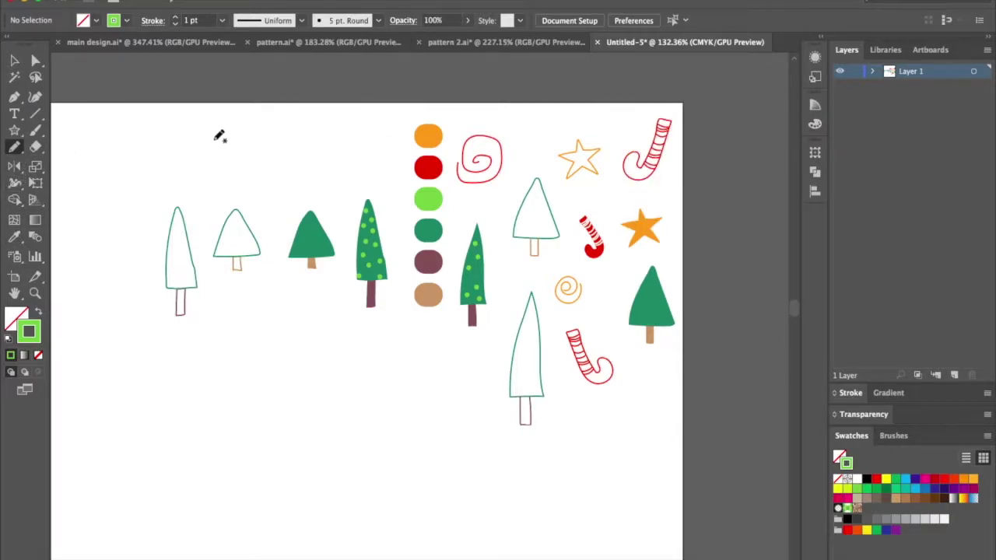
{"action": "mouse_move", "coordinate": [220, 138]}
{"action": "left_mouse_down"}
{"action": "mouse_move", "coordinate": [241, 133]}
{"action": "mouse_move", "coordinate": [225, 160]}
{"action": "mouse_move", "coordinate": [206, 148]}
{"action": "mouse_move", "coordinate": [214, 143]}
{"action": "left_mouse_up"}
Step: Give the light green star outline's stroke a round cap and round corner joins
{"action": "scroll", "coordinate": [333, 127], "scroll_direction": "up", "scroll_amount": 3}
{"action": "scroll", "coordinate": [333, 127], "scroll_direction": "up", "scroll_amount": 1}
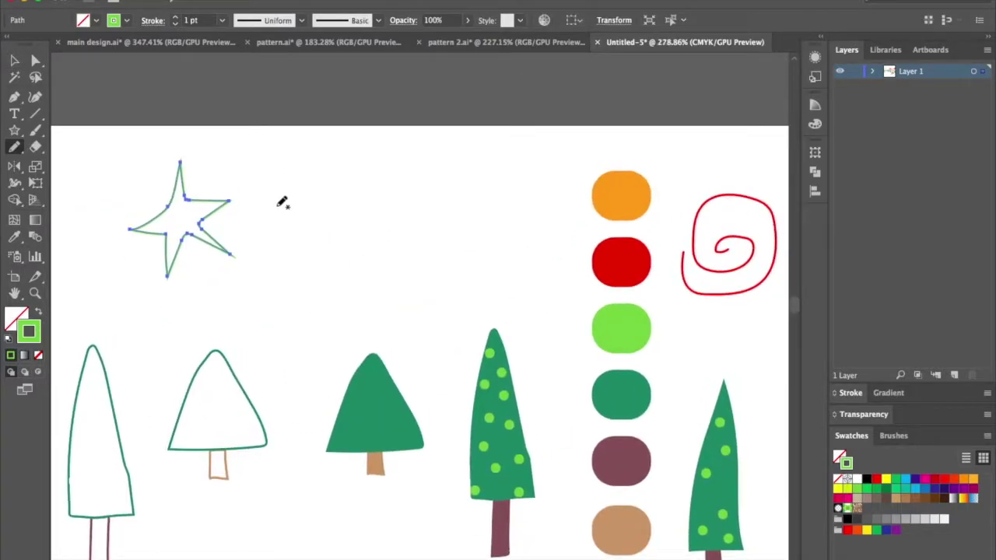
{"action": "scroll", "coordinate": [283, 200], "scroll_direction": "up", "scroll_amount": 3}
{"action": "scroll", "coordinate": [282, 200], "scroll_direction": "left", "scroll_amount": 3}
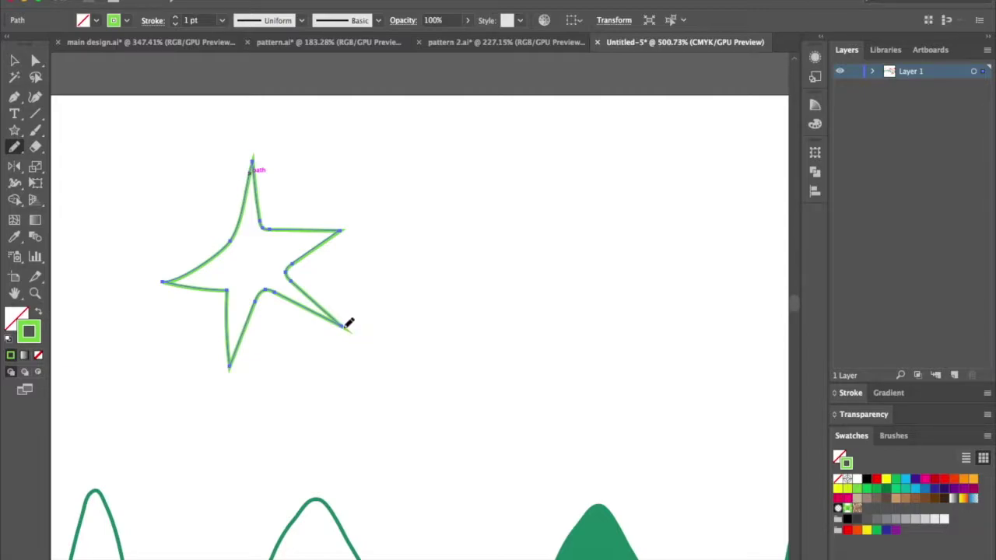
{"action": "left_click", "coordinate": [850, 393]}
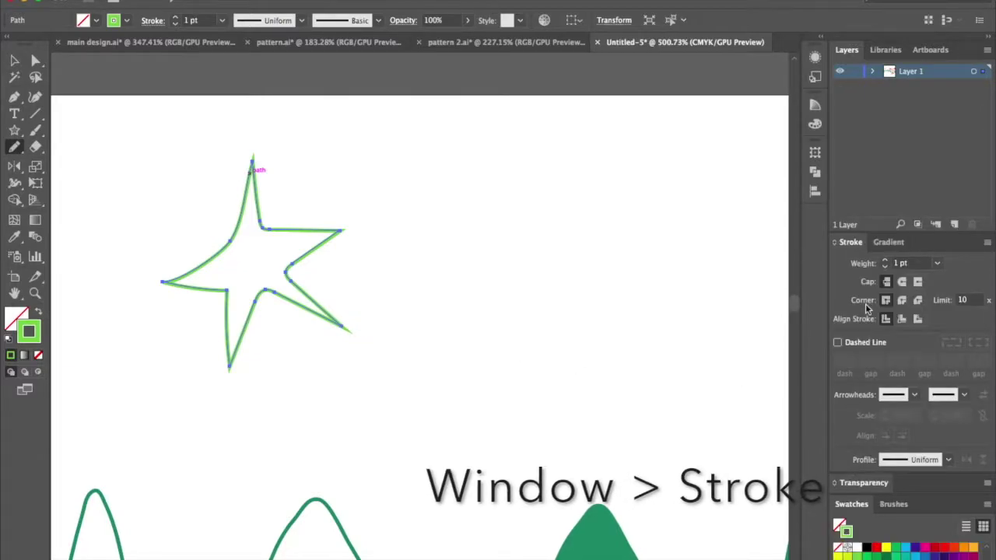
{"action": "left_click", "coordinate": [902, 300]}
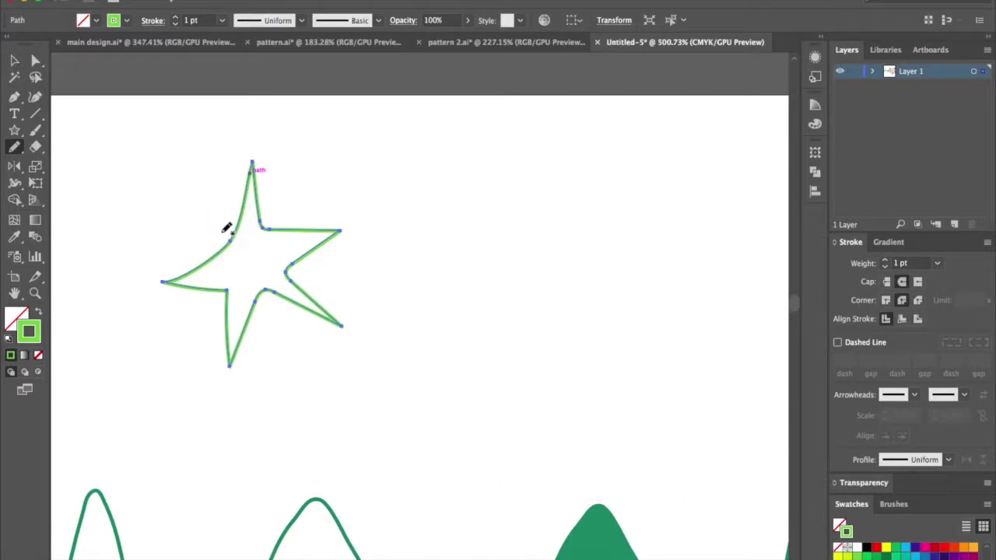
Step: Reshape the star's upper and left-hand points with the Pencil tool, undoing the stray stroke over the upper point
{"action": "mouse_move", "coordinate": [264, 224]}
{"action": "left_mouse_down"}
{"action": "mouse_move", "coordinate": [232, 157]}
{"action": "mouse_move", "coordinate": [223, 249]}
{"action": "mouse_move", "coordinate": [168, 267]}
{"action": "left_mouse_up"}
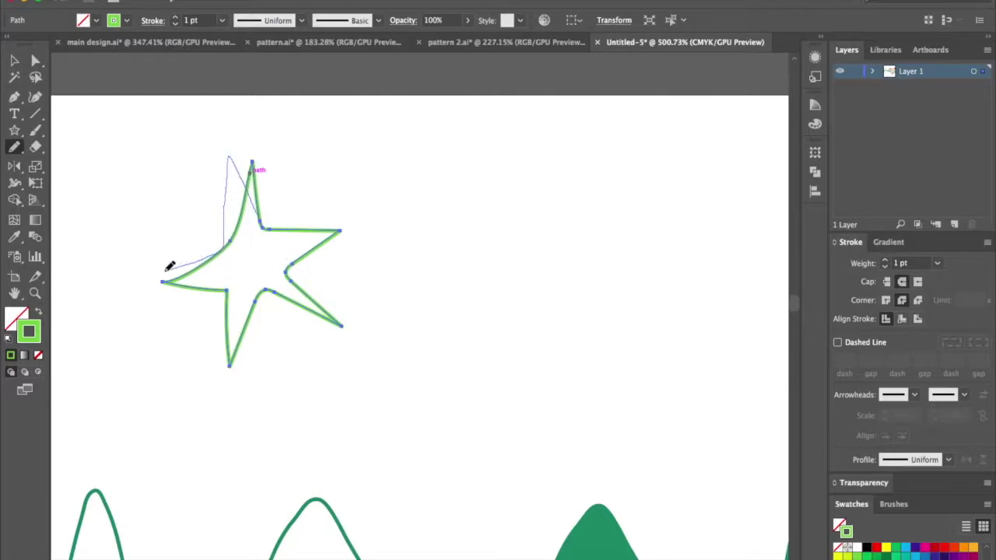
{"action": "left_click_drag", "start_coordinate": [229, 288], "coordinate": [229, 288]}
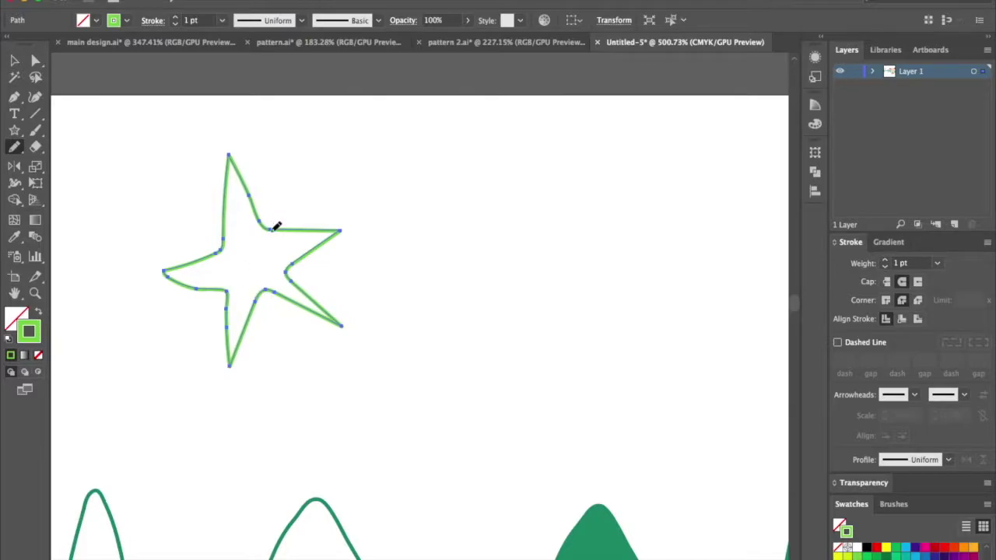
{"action": "mouse_move", "coordinate": [269, 217]}
{"action": "left_mouse_down"}
{"action": "mouse_move", "coordinate": [256, 153]}
{"action": "mouse_move", "coordinate": [212, 227]}
{"action": "left_mouse_up"}
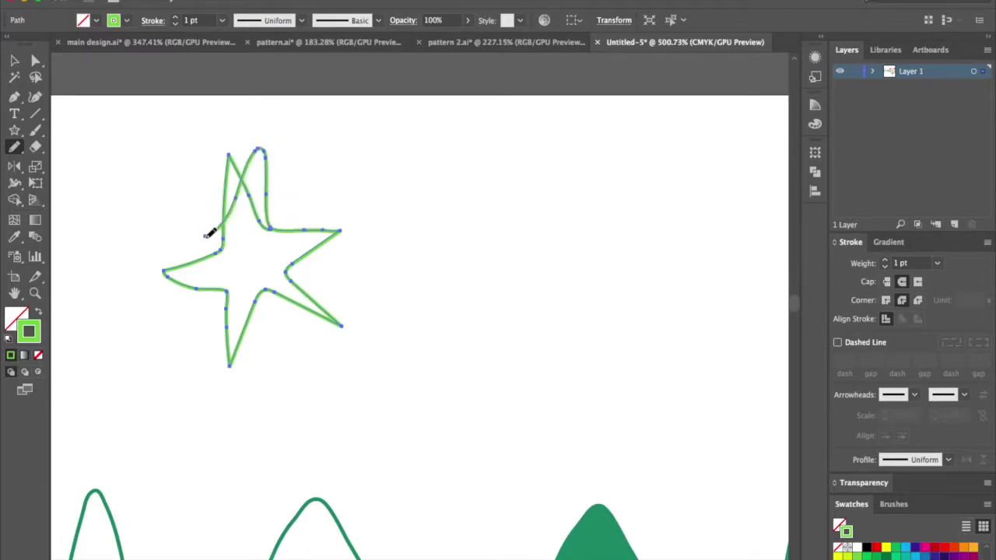
{"action": "key", "text": "ctrl+z"}
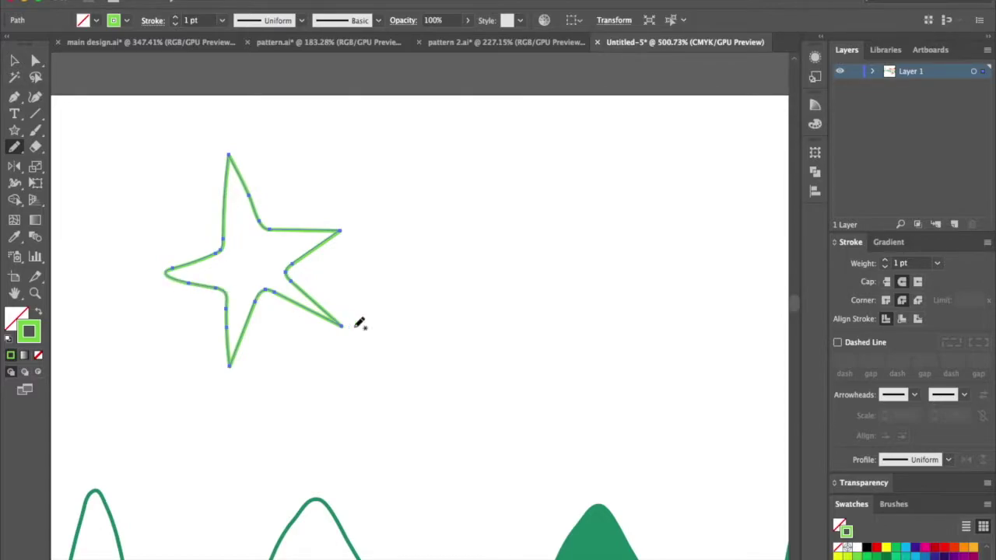
Step: Fill the star with orange sampled from the palette swatch using the Eyedropper
{"action": "scroll", "coordinate": [360, 324], "scroll_direction": "down", "scroll_amount": 5}
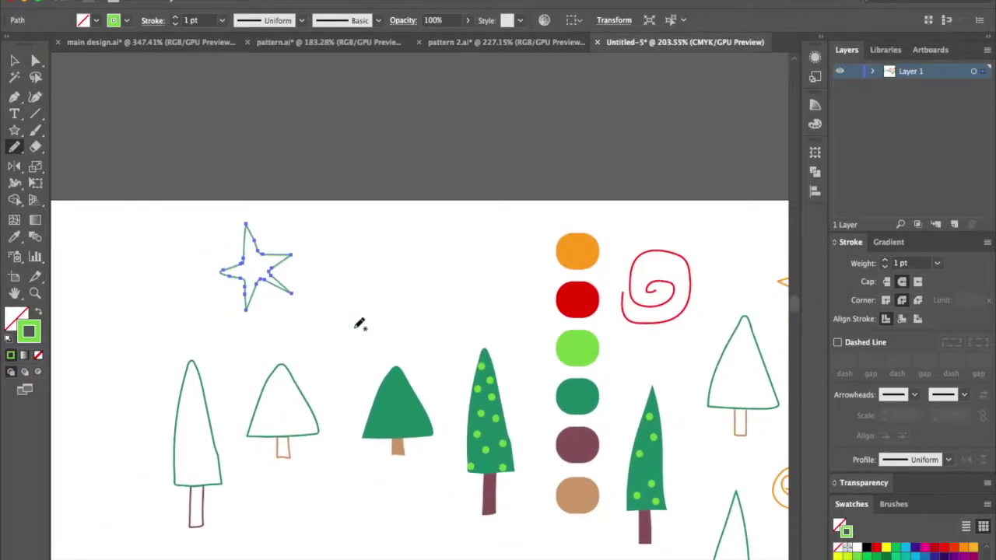
{"action": "key", "text": "i"}
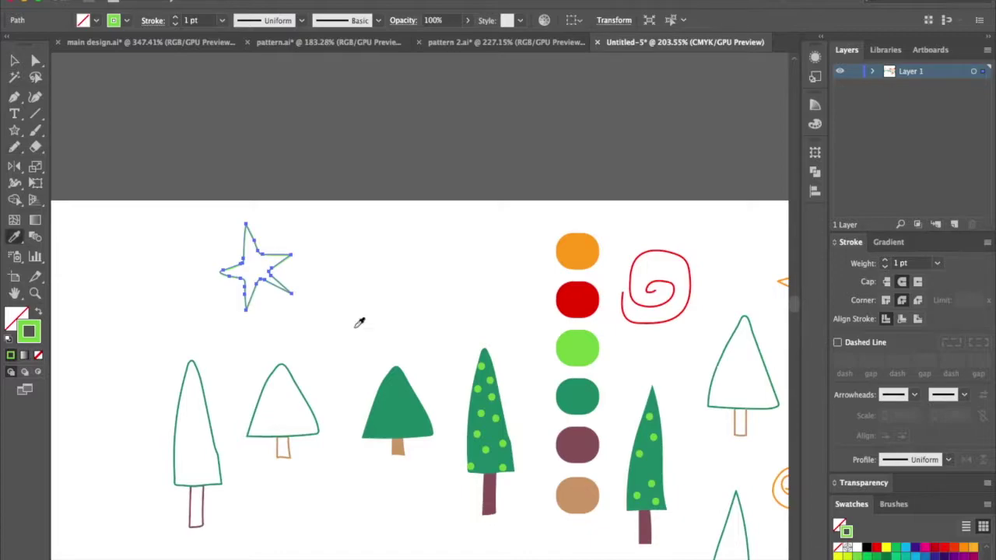
{"action": "left_click", "coordinate": [582, 243]}
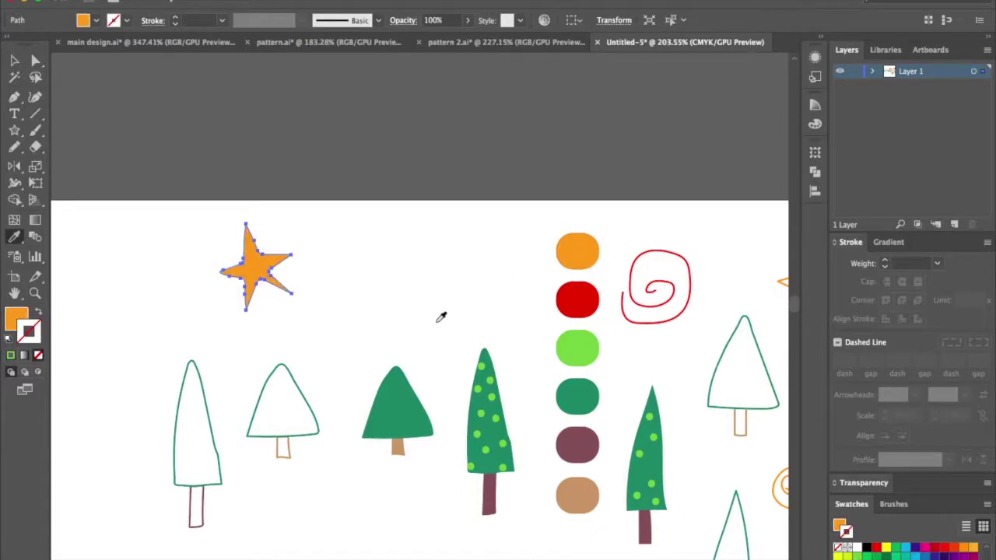
Step: Duplicate the orange star to its left and swap the copy's fill and stroke so it becomes an outline
{"action": "key", "text": "v"}
{"action": "scroll", "coordinate": [338, 258], "scroll_direction": "down", "scroll_amount": 3}
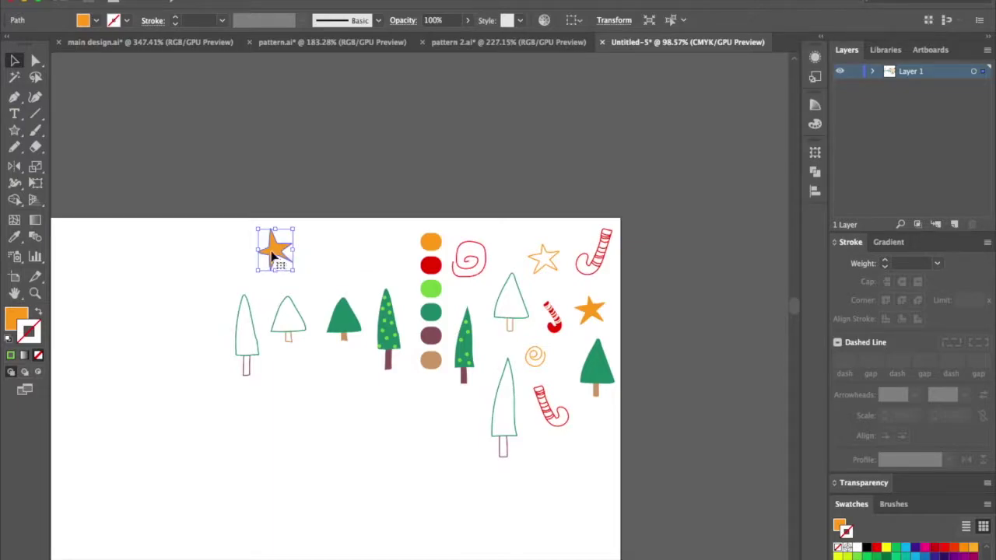
{"action": "left_click_drag", "start_coordinate": [276, 253], "coordinate": [220, 267], "text": "alt"}
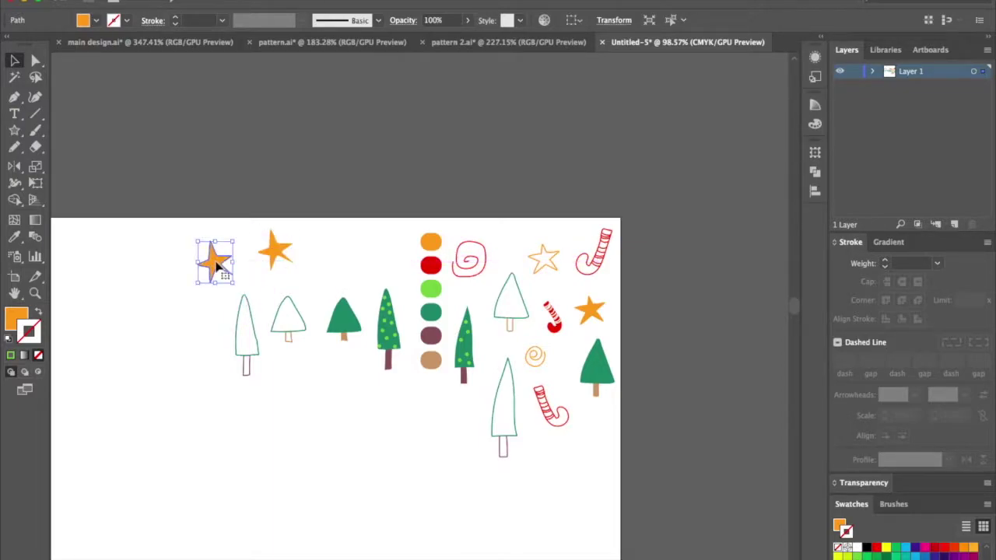
{"action": "left_click", "coordinate": [39, 312]}
Step: Apply a round cap and round corner joins to the outlined star's orange stroke and clear the selection
{"action": "scroll", "coordinate": [234, 313], "scroll_direction": "up", "scroll_amount": 10, "text": "alt"}
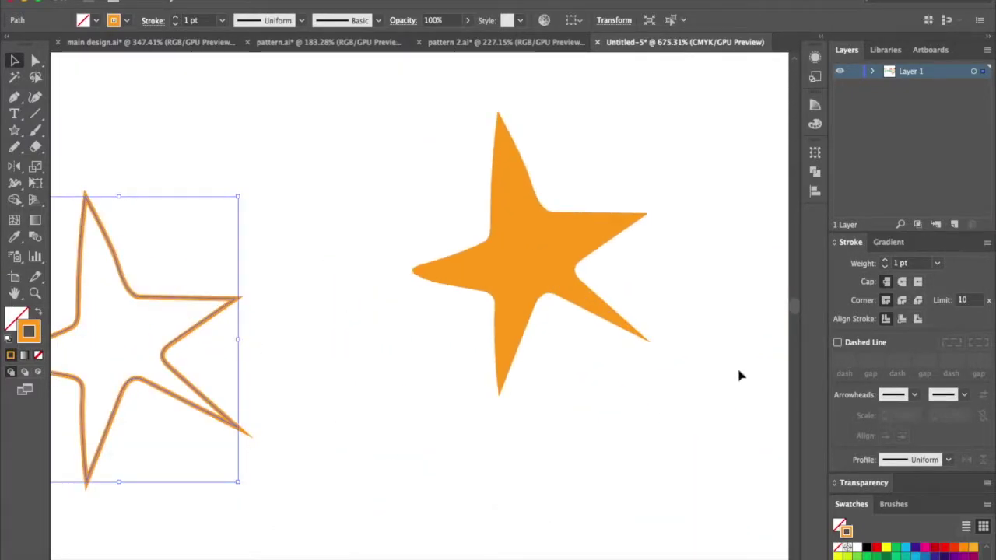
{"action": "left_click", "coordinate": [901, 282]}
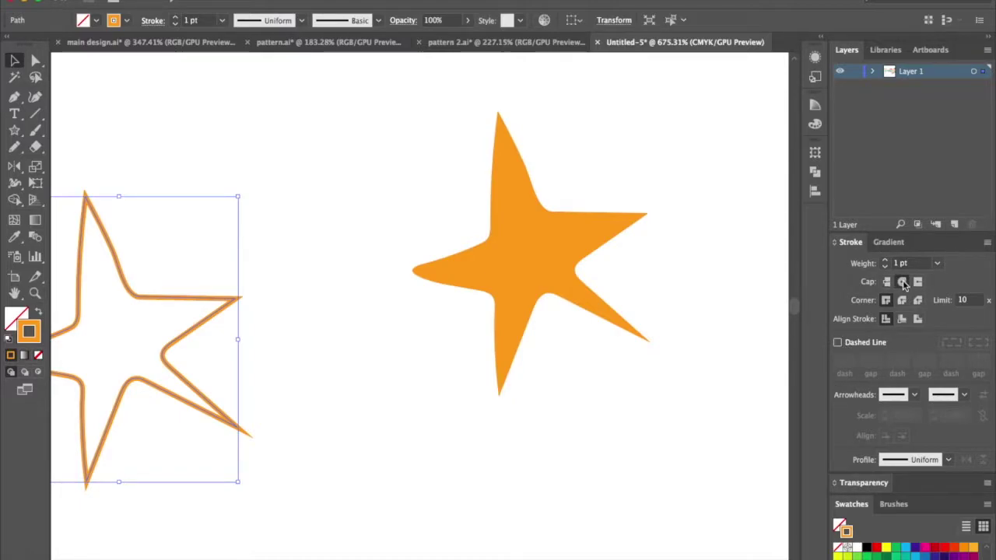
{"action": "left_click", "coordinate": [902, 299]}
{"action": "left_click", "coordinate": [602, 313]}
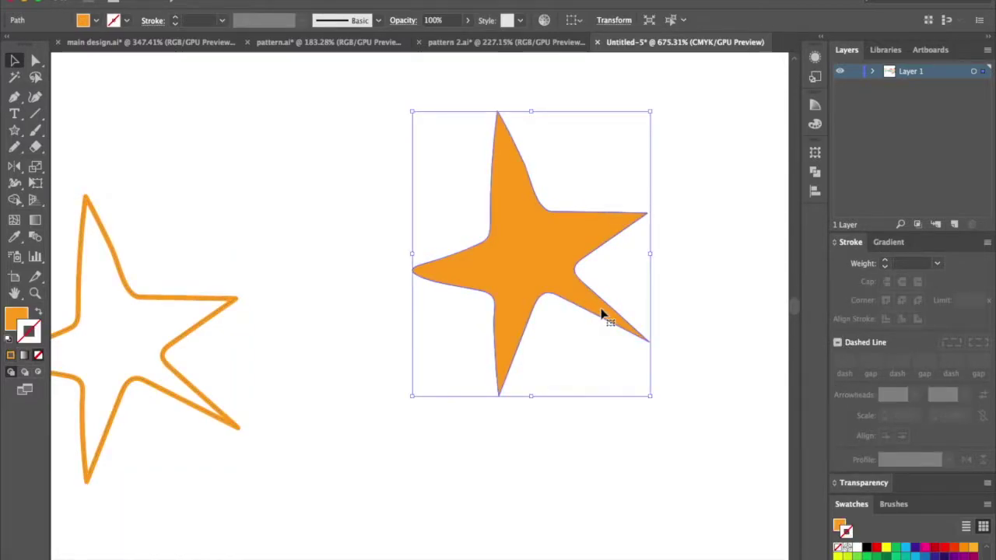
{"action": "left_click", "coordinate": [732, 378]}
Step: Draw a spiral with the Spiral tool left of the tall outlined tree and give it a red stroke
{"action": "scroll", "coordinate": [731, 378], "scroll_direction": "down", "scroll_amount": 5}
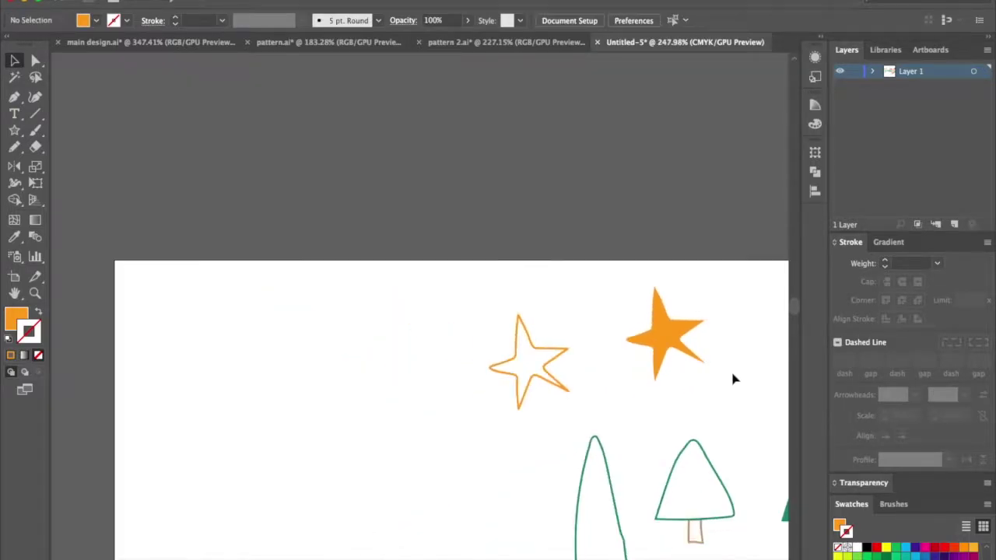
{"action": "scroll", "coordinate": [734, 378], "scroll_direction": "down", "scroll_amount": 3}
{"action": "scroll", "coordinate": [733, 379], "scroll_direction": "right", "scroll_amount": 2}
{"action": "scroll", "coordinate": [732, 379], "scroll_direction": "down", "scroll_amount": 4}
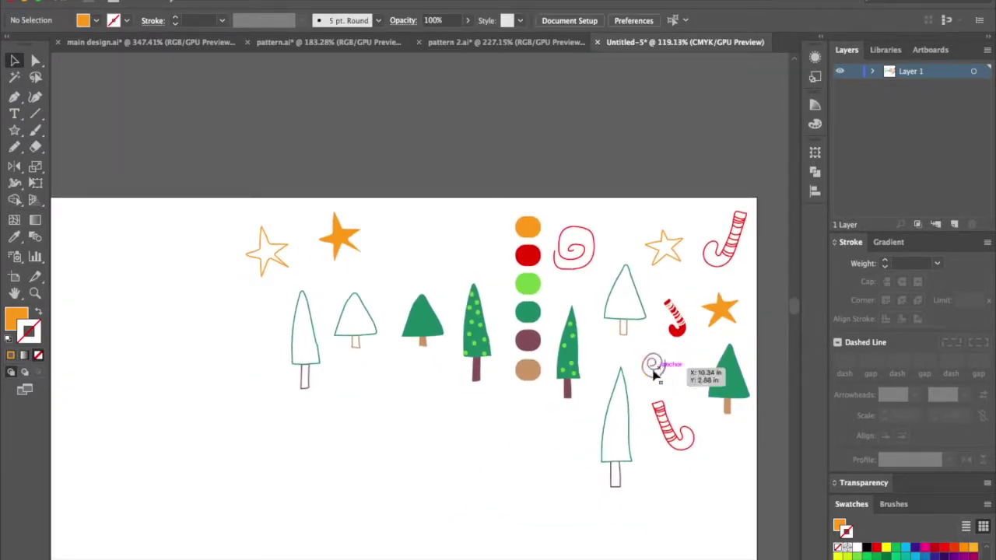
{"action": "left_click_drag", "start_coordinate": [14, 131], "coordinate": [70, 208]}
{"action": "left_click_drag", "start_coordinate": [35, 113], "coordinate": [92, 152]}
{"action": "left_click_drag", "start_coordinate": [160, 329], "coordinate": [184, 345]}
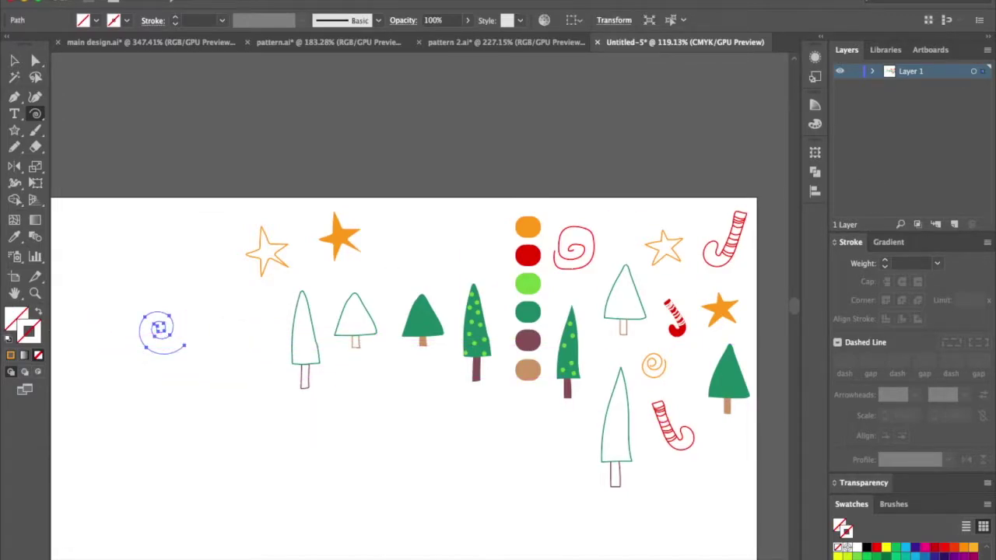
{"action": "left_click", "coordinate": [878, 547]}
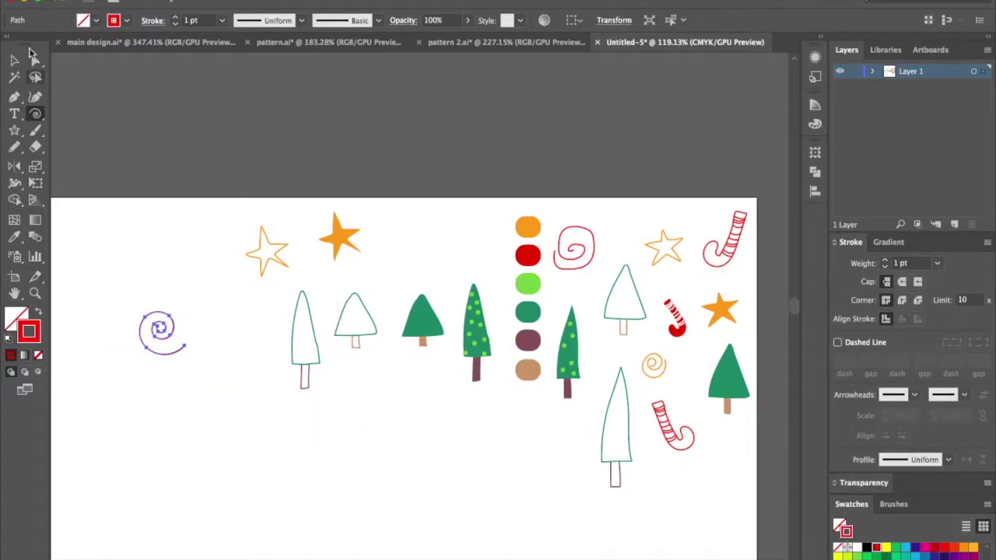
Step: Select the red spiral left of the tall outlined tree and delete it
{"action": "left_click", "coordinate": [18, 63]}
{"action": "left_click", "coordinate": [140, 229]}
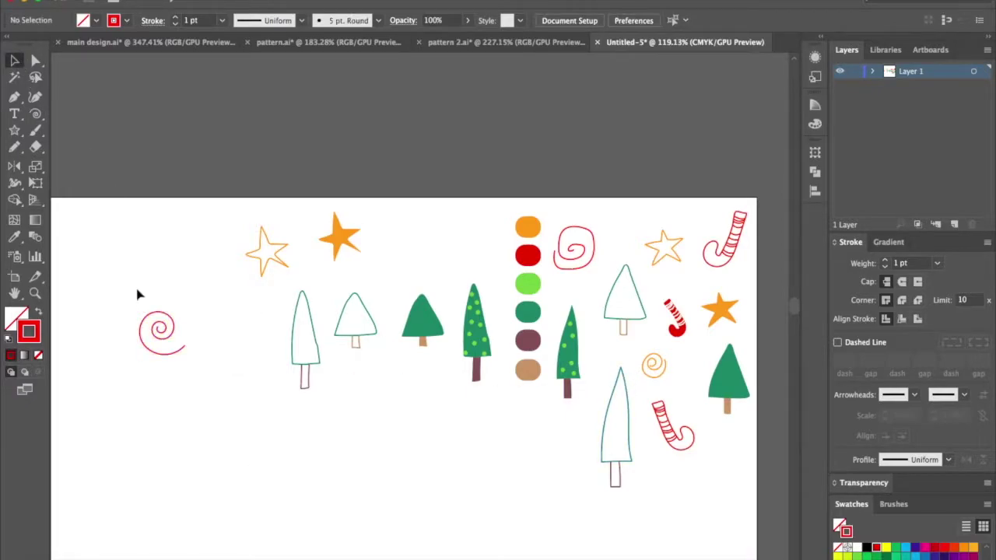
{"action": "left_click", "coordinate": [140, 331]}
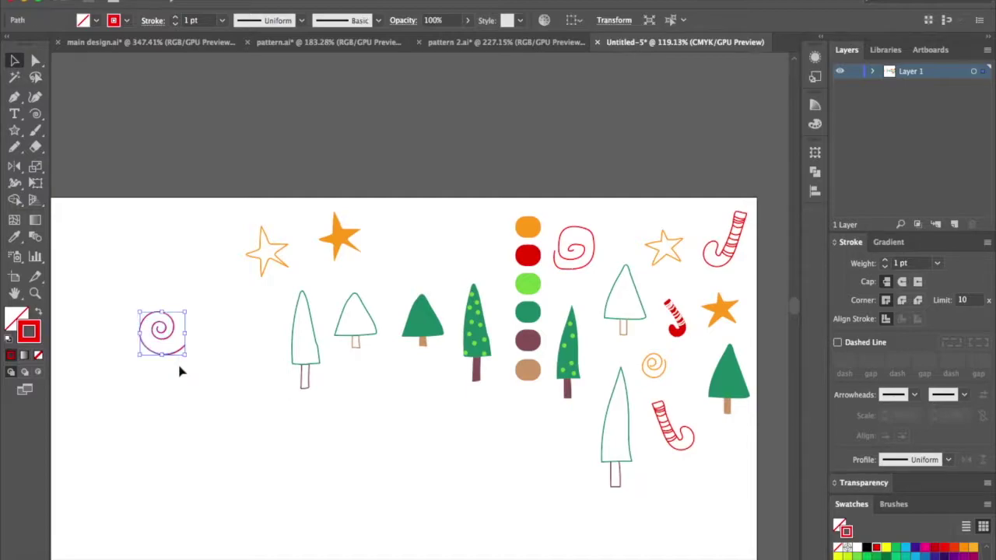
{"action": "key", "text": "Delete"}
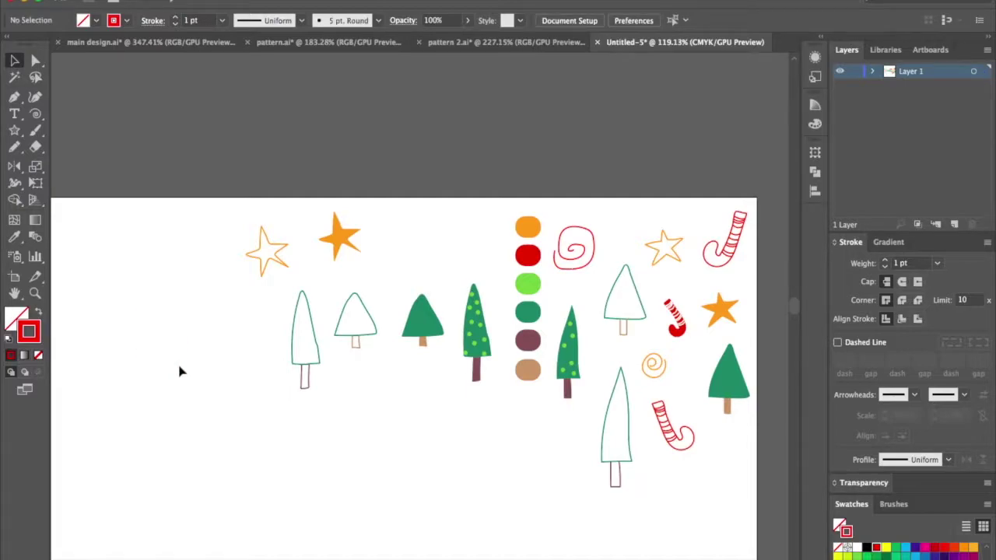
Step: Draw two small red spirals freehand with the Pencil tool, one below and one above the short filled tree
{"action": "left_click", "coordinate": [14, 150]}
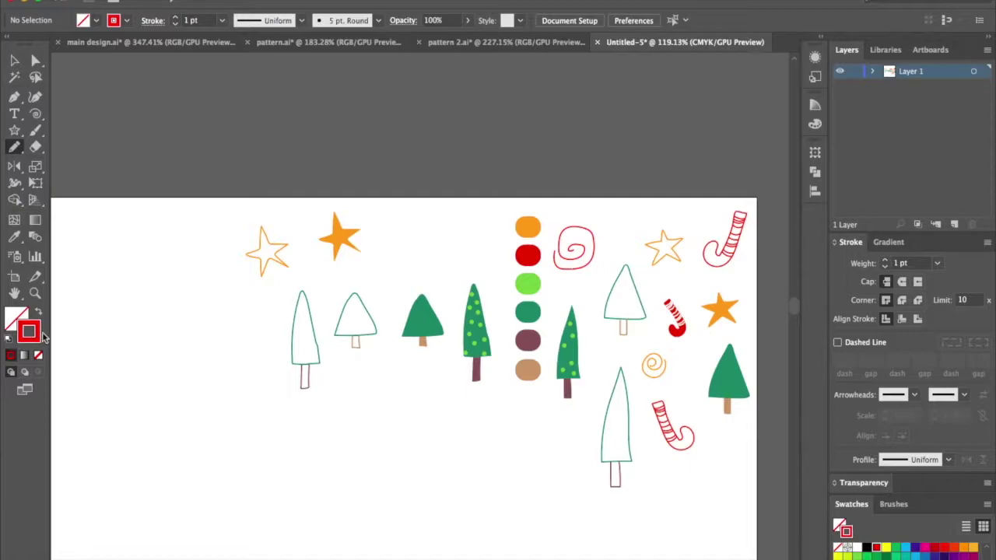
{"action": "mouse_move", "coordinate": [400, 370]}
{"action": "left_mouse_down"}
{"action": "mouse_move", "coordinate": [395, 361]}
{"action": "mouse_move", "coordinate": [405, 378]}
{"action": "mouse_move", "coordinate": [413, 363]}
{"action": "left_mouse_up"}
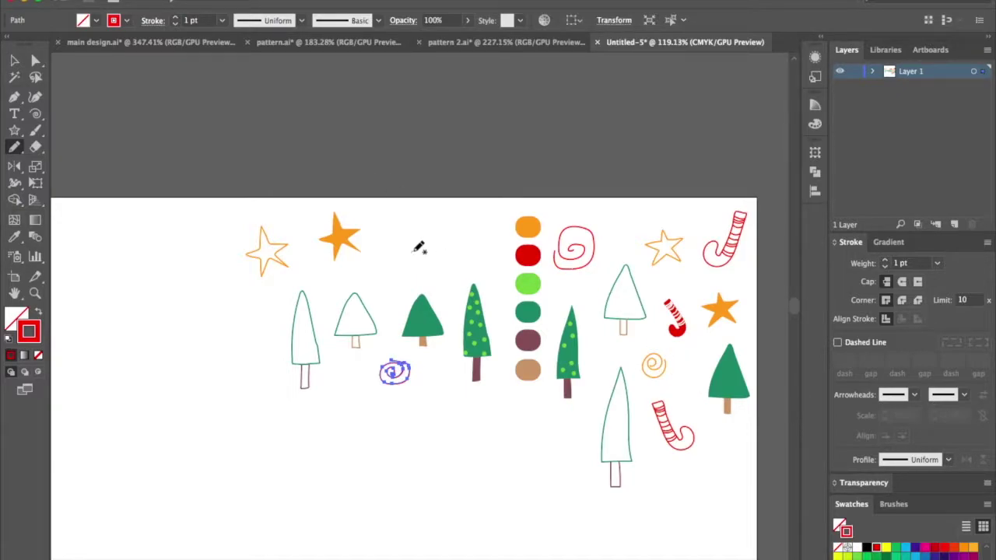
{"action": "mouse_move", "coordinate": [412, 251]}
{"action": "left_mouse_down"}
{"action": "mouse_move", "coordinate": [422, 239]}
{"action": "mouse_move", "coordinate": [425, 264]}
{"action": "left_mouse_up"}
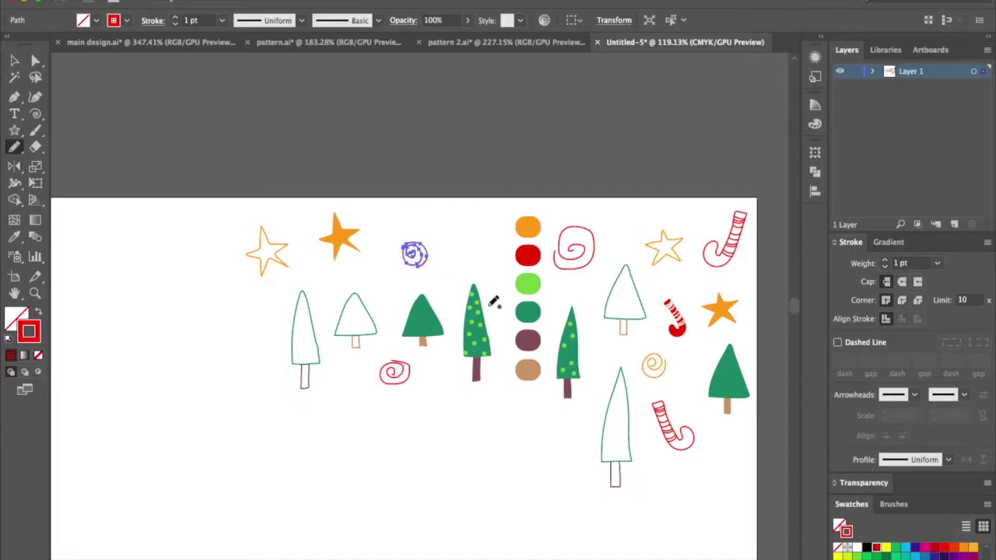
Step: Recolour the spiral above the short filled tree with the palette's orange, applied as a stroke without fill
{"action": "key", "text": "i"}
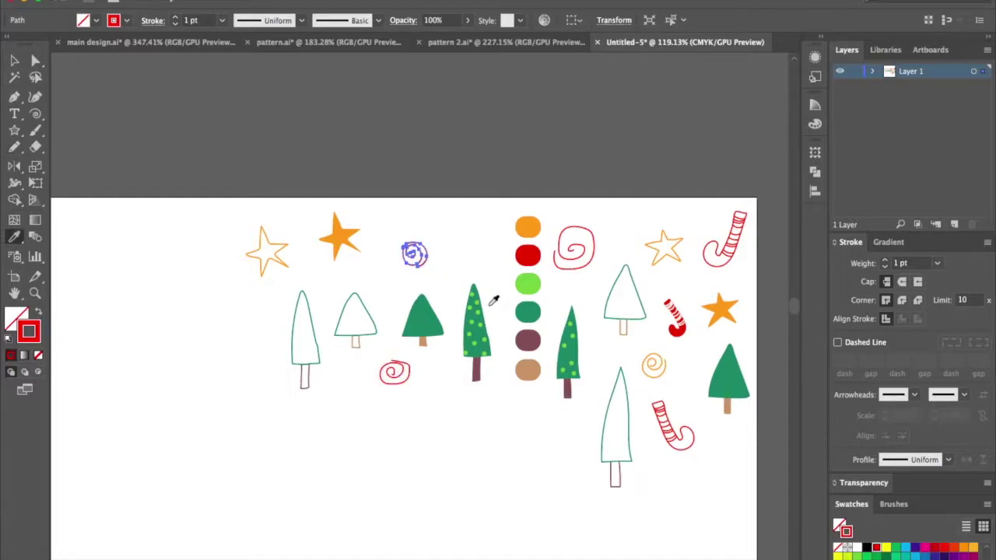
{"action": "left_click", "coordinate": [527, 227]}
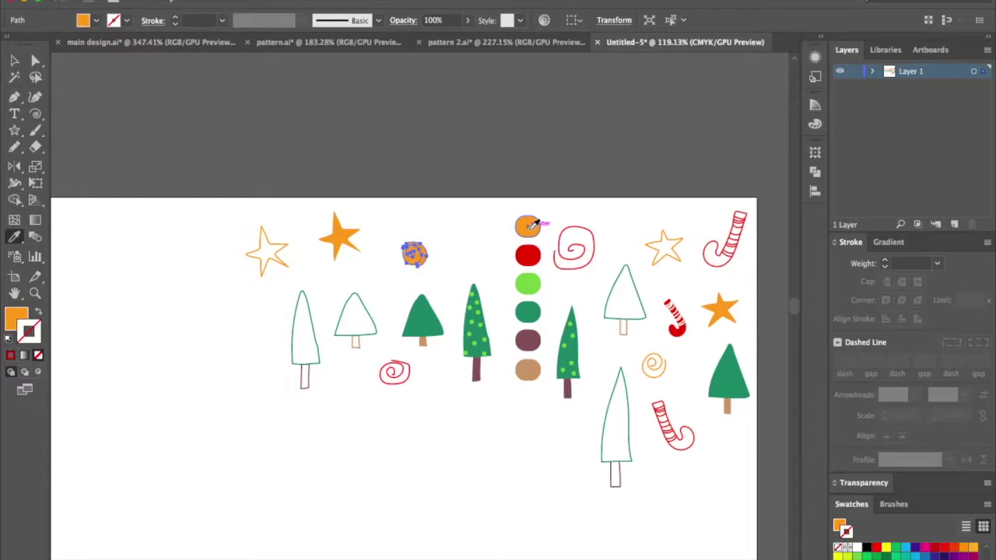
{"action": "left_click", "coordinate": [39, 313]}
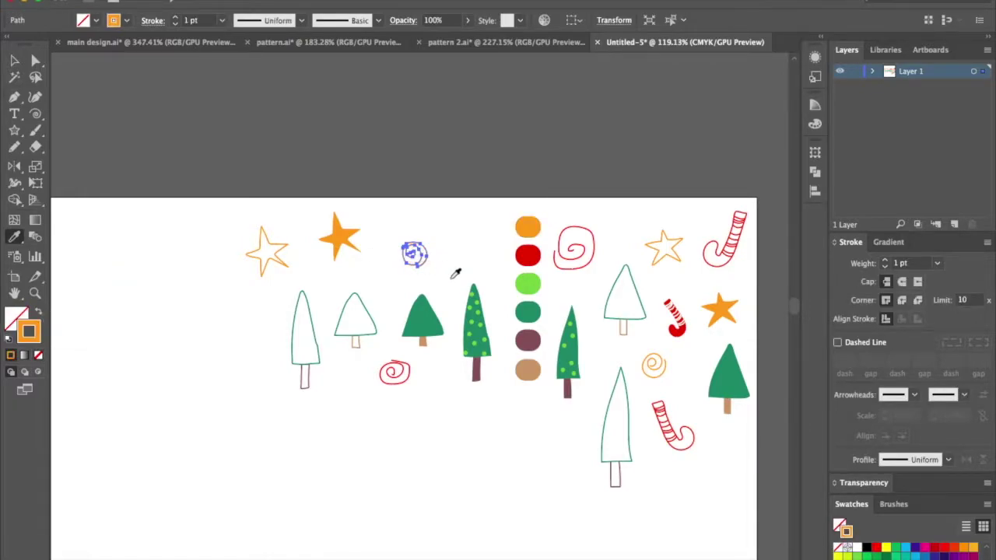
Step: Recolour the spiral below the short filled tree with the palette's red as a stroke without fill, and deselect it
{"action": "key", "text": "ctrl"}
{"action": "left_click", "coordinate": [412, 373], "text": "ctrl"}
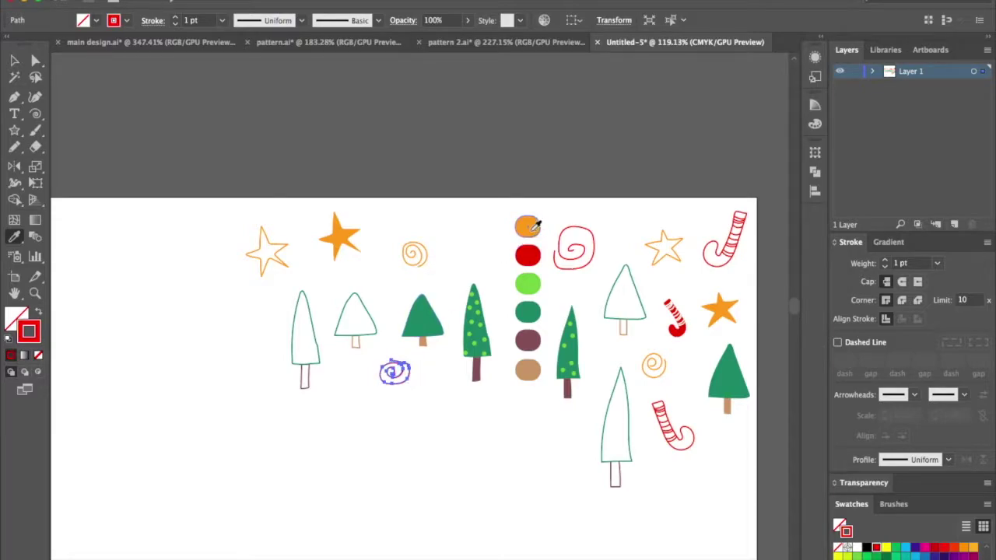
{"action": "left_click", "coordinate": [529, 257]}
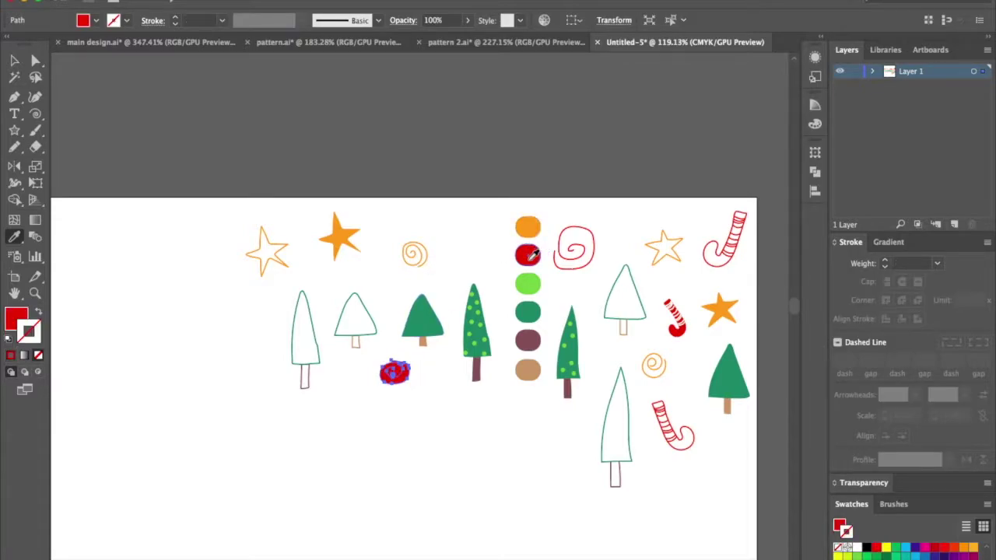
{"action": "left_click", "coordinate": [37, 312]}
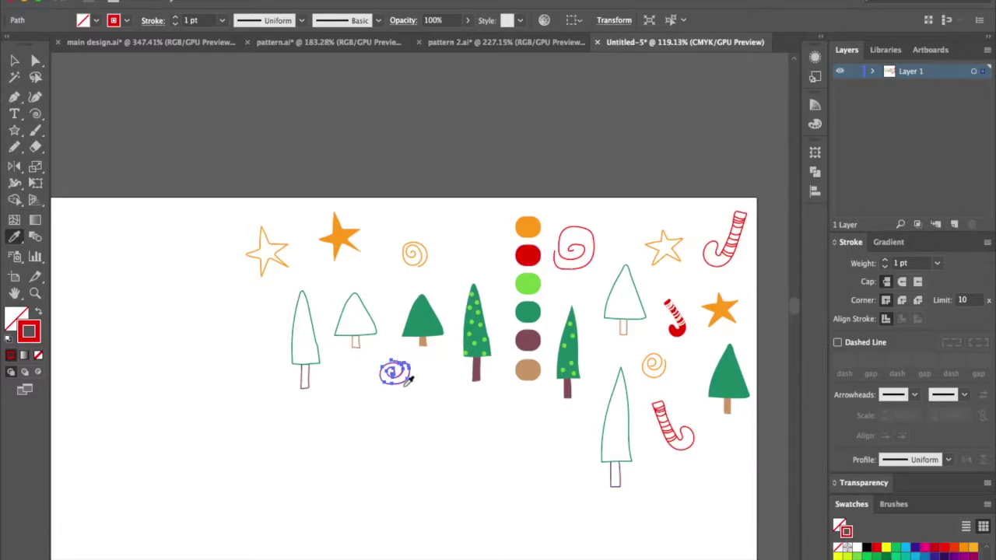
{"action": "key", "text": "v"}
{"action": "left_click", "coordinate": [323, 497]}
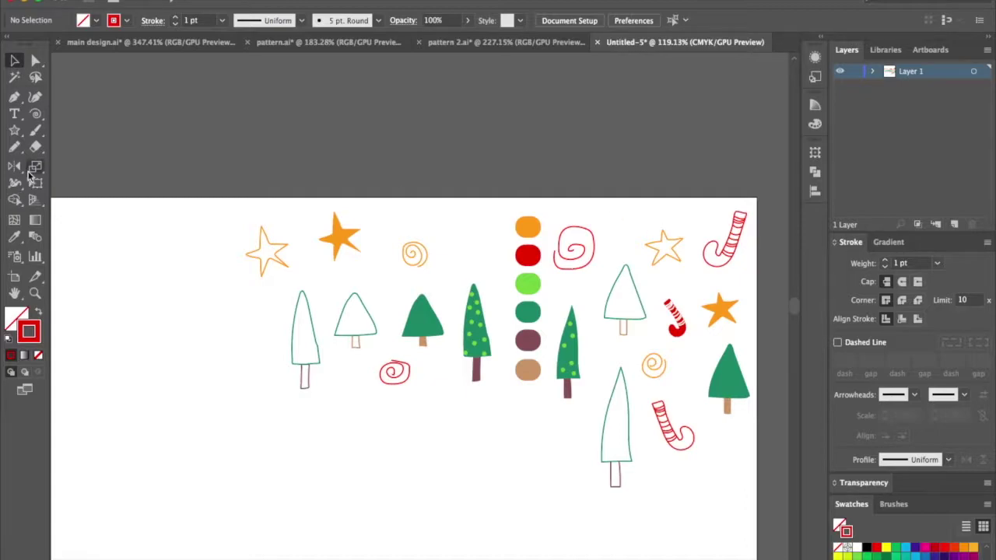
Step: Draw a closed candy cane outline freehand with the Pencil tool in red, left of the tall outlined tree
{"action": "left_click", "coordinate": [14, 146]}
{"action": "mouse_move", "coordinate": [200, 285]}
{"action": "left_mouse_down"}
{"action": "mouse_move", "coordinate": [204, 360]}
{"action": "mouse_move", "coordinate": [188, 370]}
{"action": "mouse_move", "coordinate": [176, 365]}
{"action": "mouse_move", "coordinate": [178, 347]}
{"action": "mouse_move", "coordinate": [194, 347]}
{"action": "mouse_move", "coordinate": [201, 285]}
{"action": "left_mouse_up"}
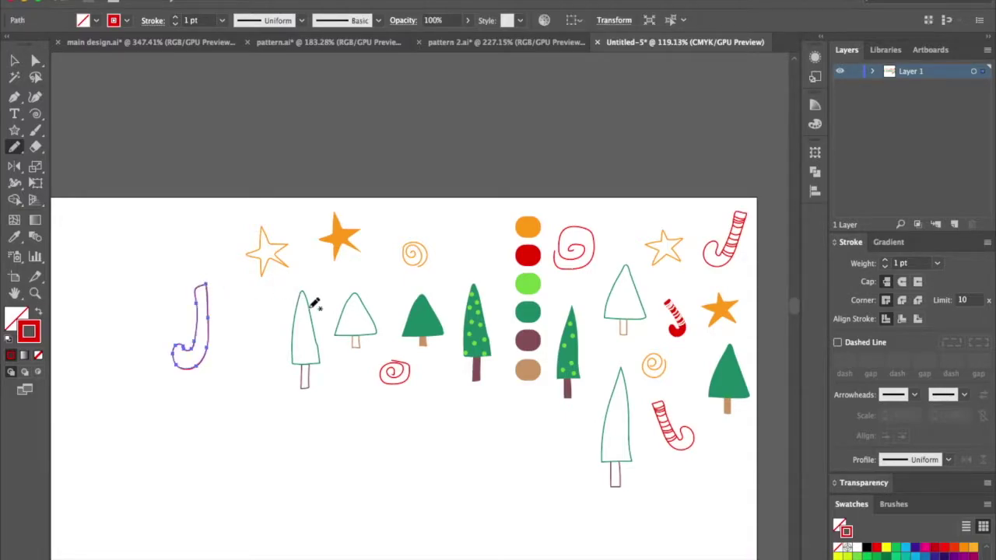
{"action": "scroll", "coordinate": [190, 349], "scroll_direction": "up", "scroll_amount": 10}
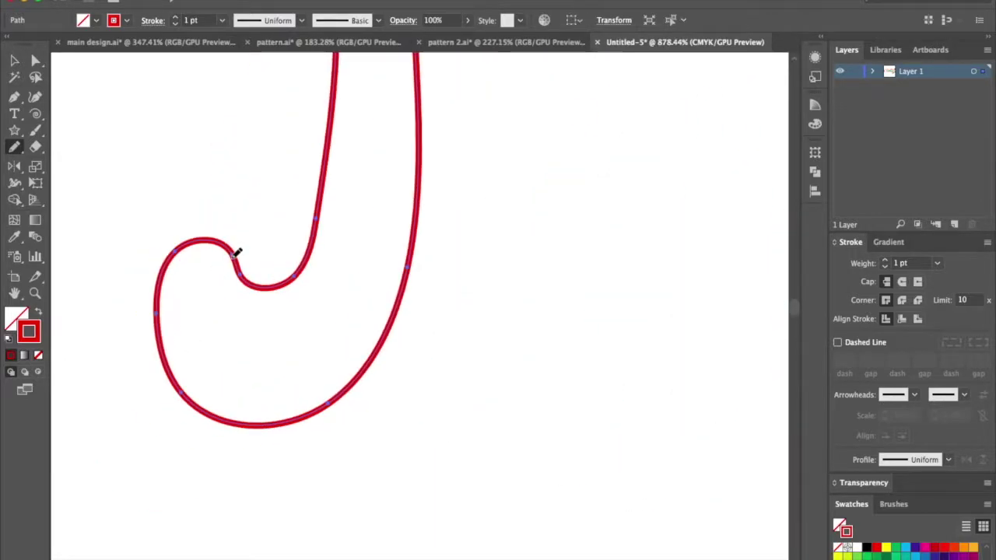
Step: Smooth the candy cane outline by redrawing parts of its hook, shaft and rounded end with the Pencil tool, and deselect it
{"action": "scroll", "coordinate": [231, 283], "scroll_direction": "down", "scroll_amount": 5}
{"action": "scroll", "coordinate": [223, 345], "scroll_direction": "up", "scroll_amount": 5}
{"action": "scroll", "coordinate": [382, 289], "scroll_direction": "down", "scroll_amount": 3}
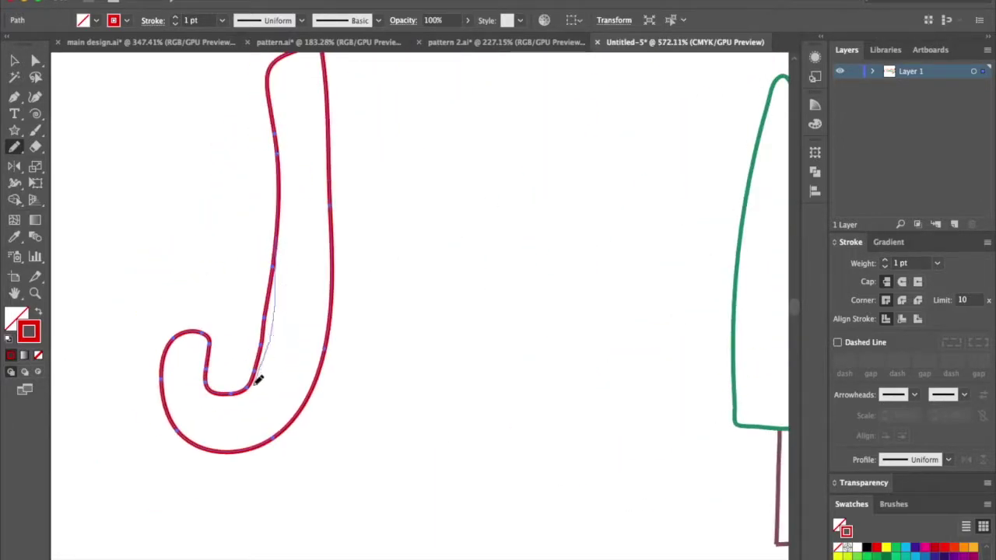
{"action": "left_click_drag", "start_coordinate": [242, 224], "coordinate": [233, 229]}
{"action": "left_click_drag", "start_coordinate": [212, 433], "coordinate": [234, 336]}
{"action": "scroll", "coordinate": [340, 423], "scroll_direction": "down", "scroll_amount": 3}
{"action": "scroll", "coordinate": [262, 356], "scroll_direction": "up", "scroll_amount": 5}
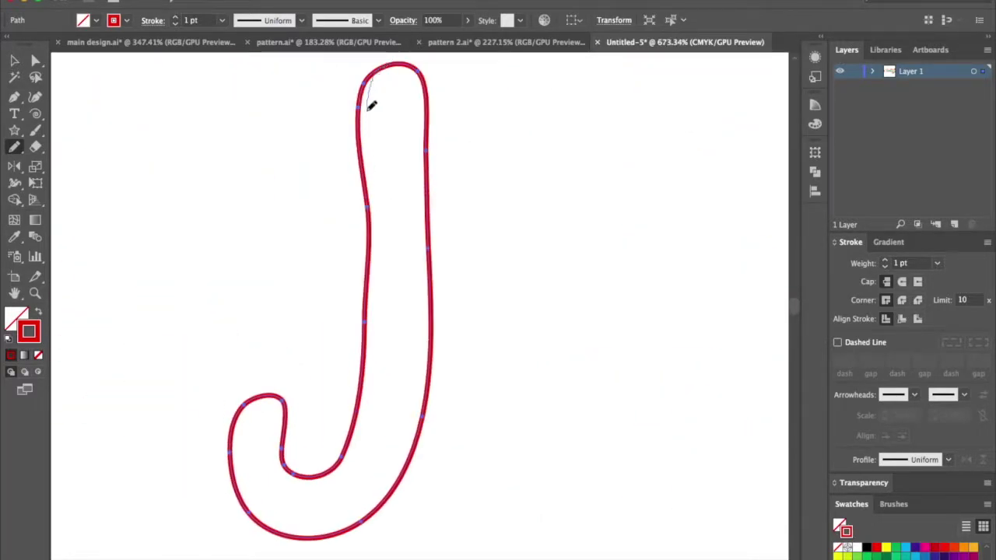
{"action": "left_click_drag", "start_coordinate": [435, 289], "coordinate": [424, 420]}
{"action": "scroll", "coordinate": [278, 245], "scroll_direction": "down", "scroll_amount": 4}
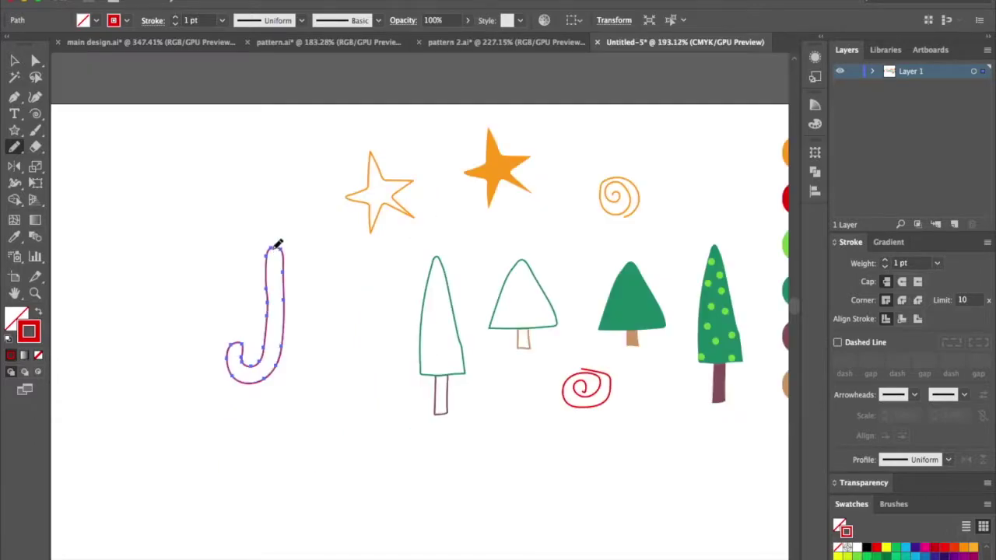
{"action": "key", "text": "super+shift+a"}
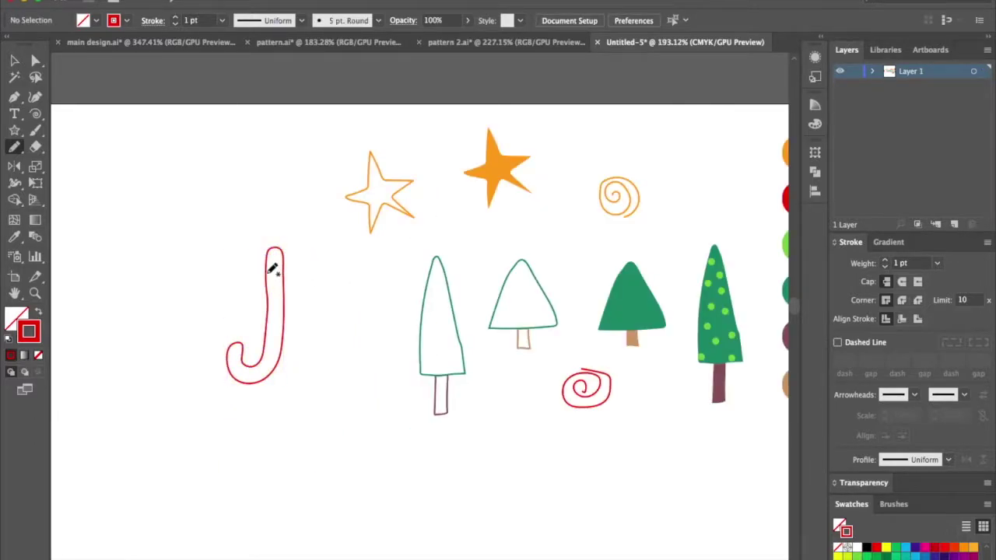
Step: Draw two red stripes across the candy cane near its rounded end and give both strokes round caps and round joins
{"action": "scroll", "coordinate": [271, 267], "scroll_direction": "up", "scroll_amount": 3}
{"action": "mouse_move", "coordinate": [263, 290]}
{"action": "left_mouse_down"}
{"action": "mouse_move", "coordinate": [302, 284]}
{"action": "mouse_move", "coordinate": [266, 302]}
{"action": "left_mouse_up"}
{"action": "scroll", "coordinate": [269, 307], "scroll_direction": "up", "scroll_amount": 4}
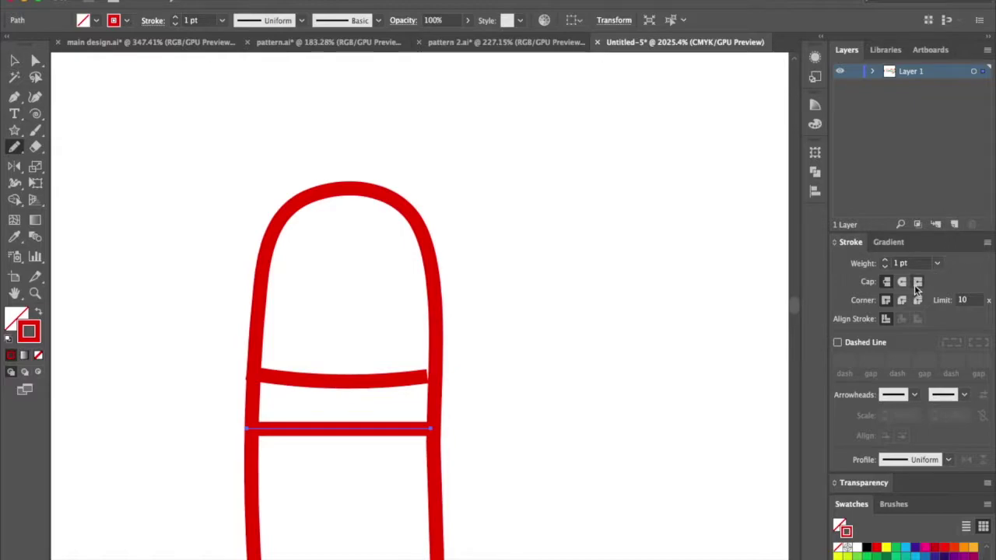
{"action": "left_click", "coordinate": [902, 283]}
{"action": "left_click", "coordinate": [901, 300]}
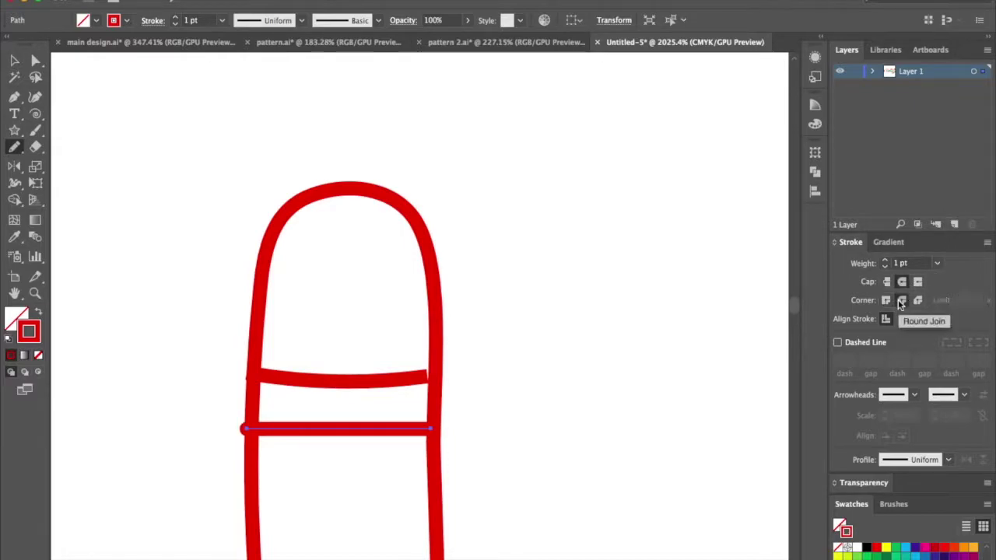
{"action": "left_click", "coordinate": [420, 381]}
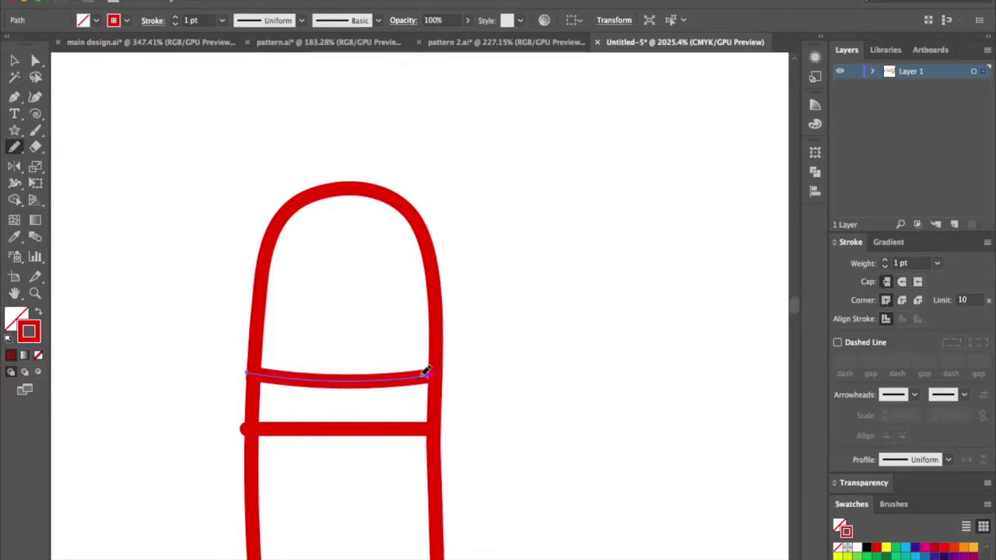
{"action": "left_click", "coordinate": [902, 281]}
{"action": "left_click", "coordinate": [902, 300]}
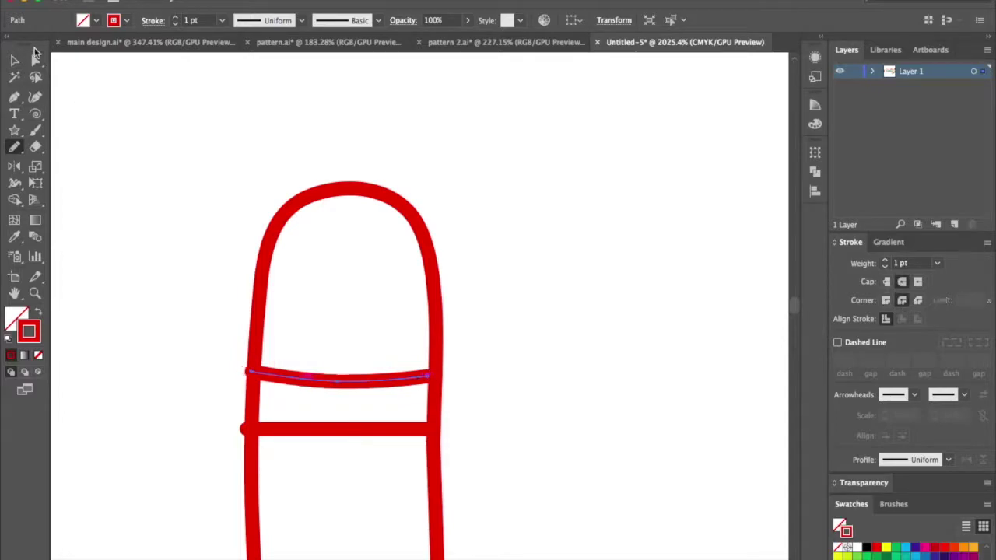
Step: Move the left end anchor points of both stripes inward onto the candy cane's outline, and deselect them
{"action": "left_click", "coordinate": [36, 63]}
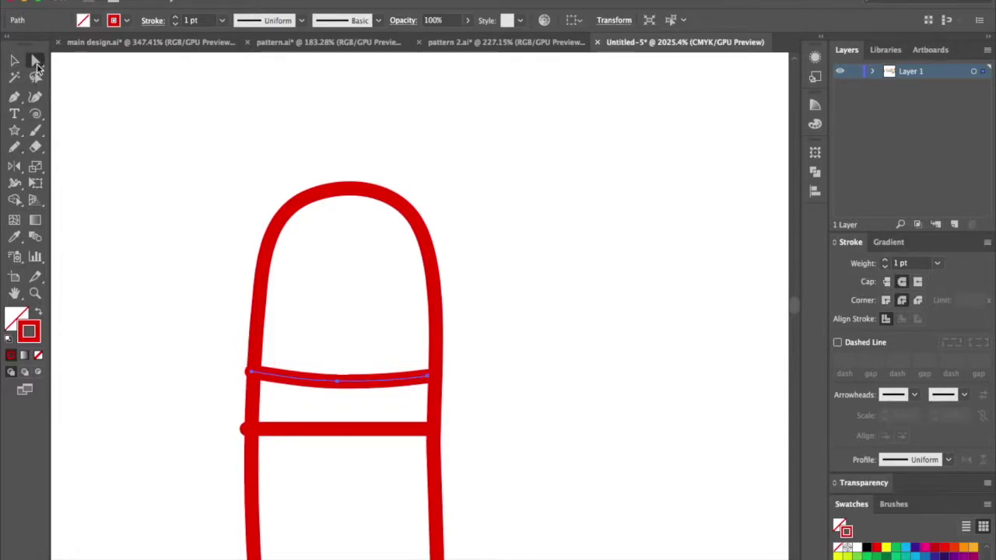
{"action": "left_click", "coordinate": [251, 374]}
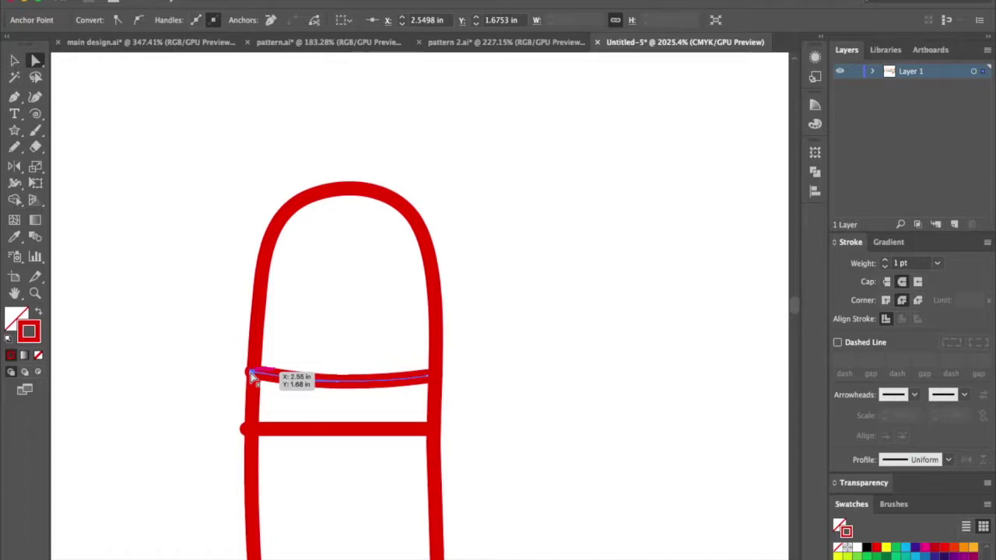
{"action": "left_click_drag", "start_coordinate": [257, 376], "coordinate": [259, 374]}
{"action": "left_click_drag", "start_coordinate": [244, 433], "coordinate": [251, 433]}
{"action": "key", "text": "super+shift+a"}
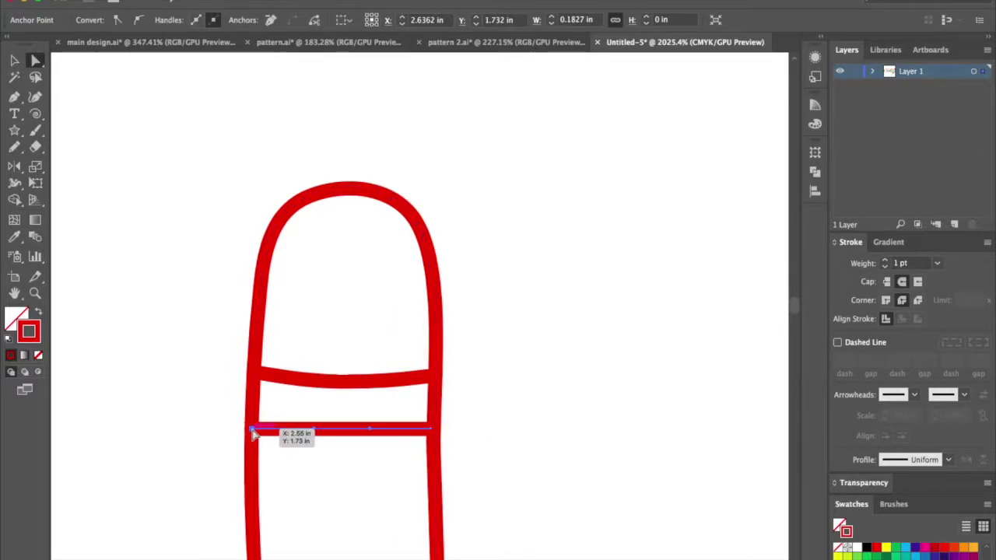
Step: Draw more red stripes freehand in groups along the candy cane's shaft, down to just above the hook, with the Pencil tool
{"action": "scroll", "coordinate": [98, 167], "scroll_direction": "down", "scroll_amount": 7}
{"action": "left_click", "coordinate": [14, 147]}
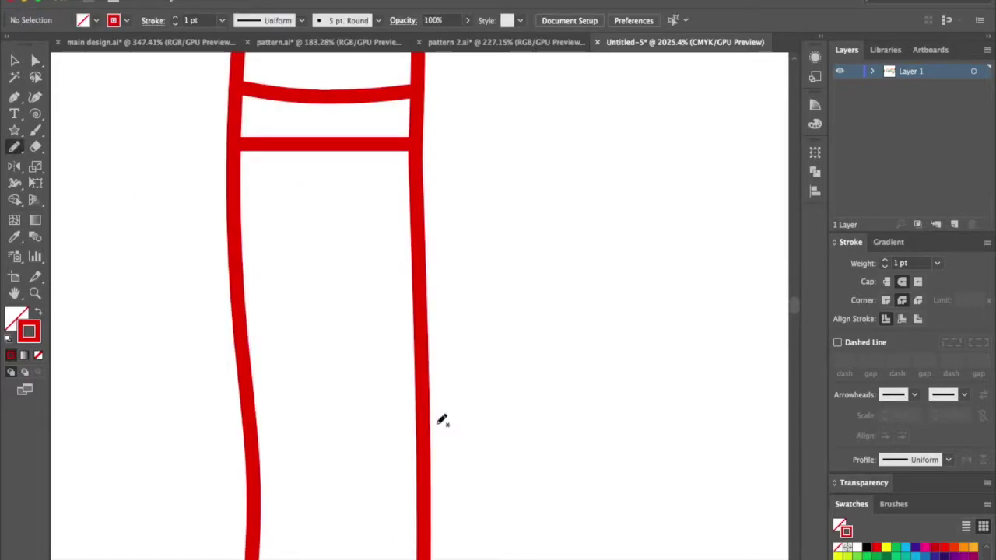
{"action": "scroll", "coordinate": [442, 420], "scroll_direction": "down", "scroll_amount": 5}
{"action": "scroll", "coordinate": [440, 418], "scroll_direction": "down", "scroll_amount": 3}
{"action": "scroll", "coordinate": [407, 220], "scroll_direction": "up", "scroll_amount": 2}
{"action": "left_click_drag", "start_coordinate": [350, 302], "coordinate": [420, 303]}
{"action": "left_click_drag", "start_coordinate": [349, 319], "coordinate": [418, 317]}
{"action": "left_click_drag", "start_coordinate": [347, 333], "coordinate": [414, 337]}
{"action": "left_click_drag", "start_coordinate": [345, 356], "coordinate": [414, 357]}
{"action": "scroll", "coordinate": [333, 423], "scroll_direction": "down", "scroll_amount": 3}
{"action": "scroll", "coordinate": [307, 401], "scroll_direction": "up", "scroll_amount": 2}
{"action": "scroll", "coordinate": [326, 393], "scroll_direction": "up", "scroll_amount": 3}
{"action": "scroll", "coordinate": [312, 405], "scroll_direction": "down", "scroll_amount": 1}
{"action": "left_click_drag", "start_coordinate": [278, 399], "coordinate": [360, 389]}
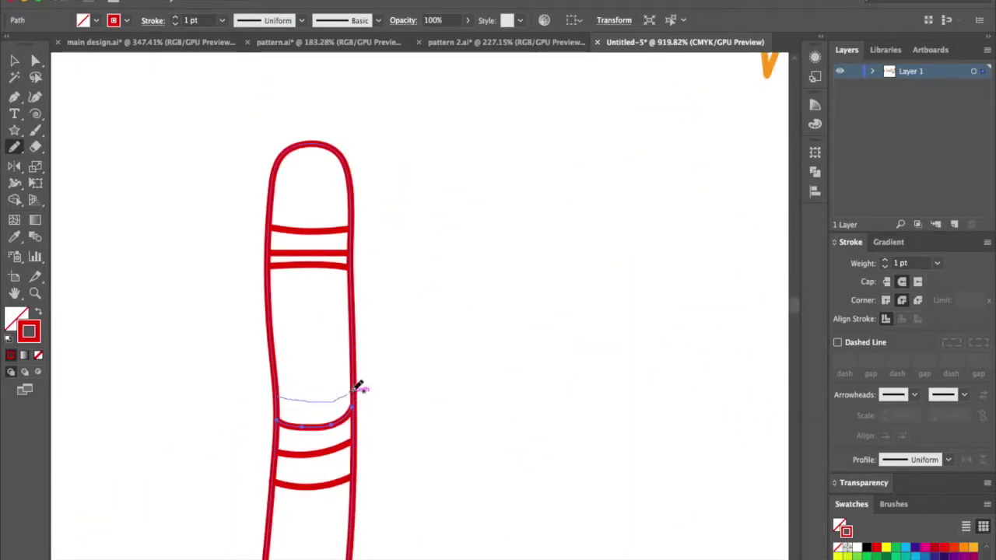
{"action": "left_click_drag", "start_coordinate": [273, 368], "coordinate": [352, 360]}
{"action": "scroll", "coordinate": [471, 371], "scroll_direction": "down", "scroll_amount": 5}
{"action": "scroll", "coordinate": [459, 379], "scroll_direction": "right", "scroll_amount": 3}
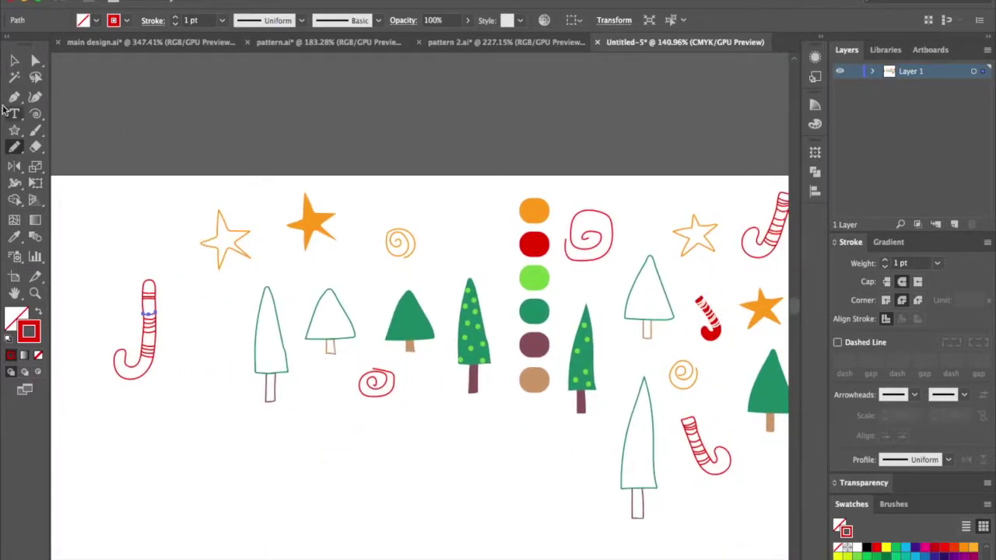
Step: Duplicate the whole striped candy cane and place the copy between the original and the tall outlined tree
{"action": "left_click", "coordinate": [14, 60]}
{"action": "left_click", "coordinate": [174, 272]}
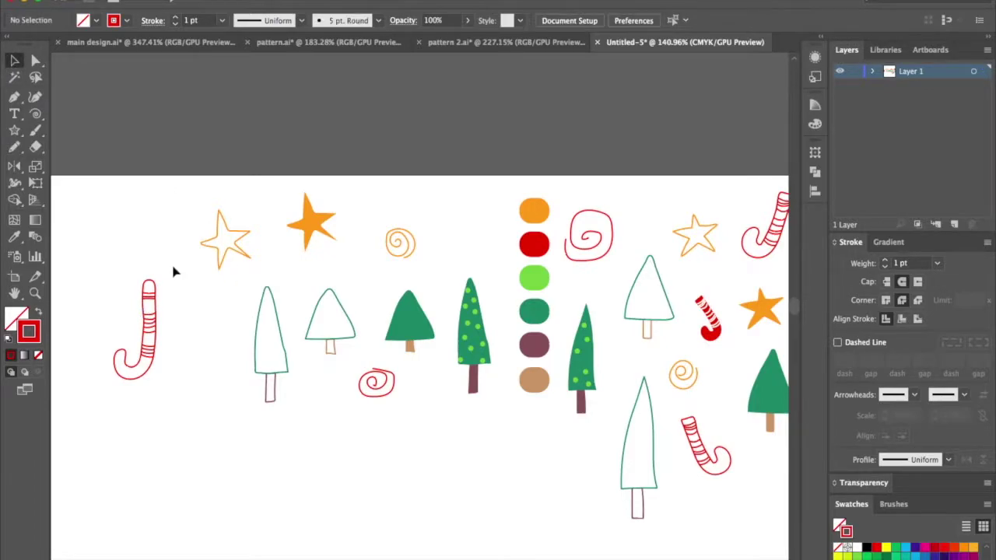
{"action": "left_click", "coordinate": [114, 360]}
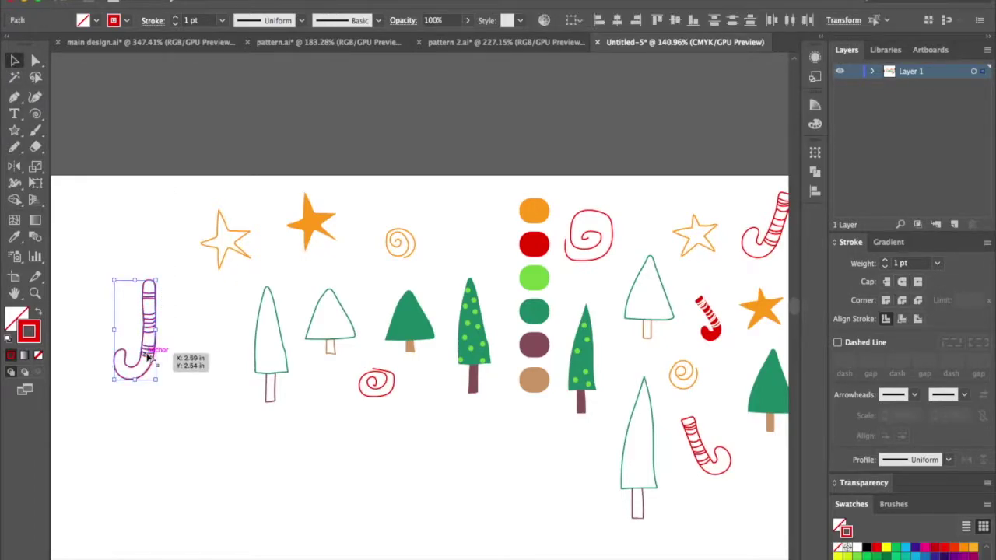
{"action": "left_click_drag", "start_coordinate": [148, 357], "coordinate": [215, 400]}
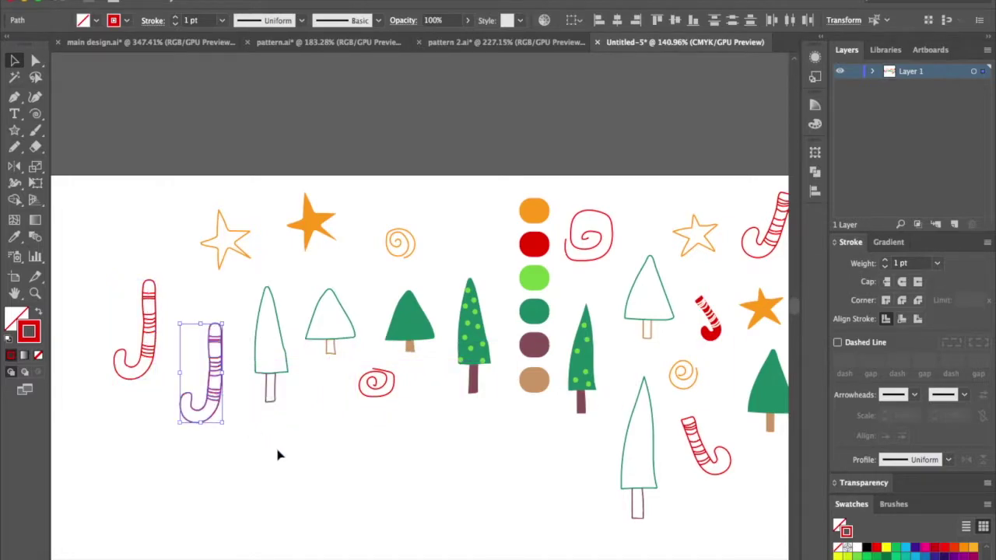
{"action": "left_click", "coordinate": [277, 453]}
Step: Recolour only the stripes of the copied candy cane with a white stroke, leaving its outline out of the selection
{"action": "scroll", "coordinate": [278, 454], "scroll_direction": "up", "scroll_amount": 3}
{"action": "scroll", "coordinate": [278, 453], "scroll_direction": "up", "scroll_amount": 2}
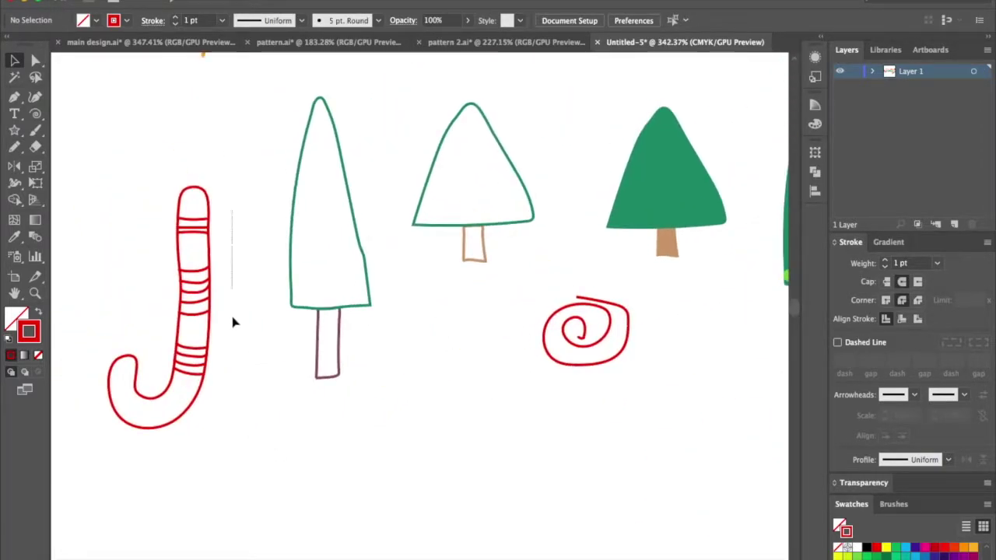
{"action": "left_click", "coordinate": [168, 389]}
{"action": "left_click", "coordinate": [166, 392]}
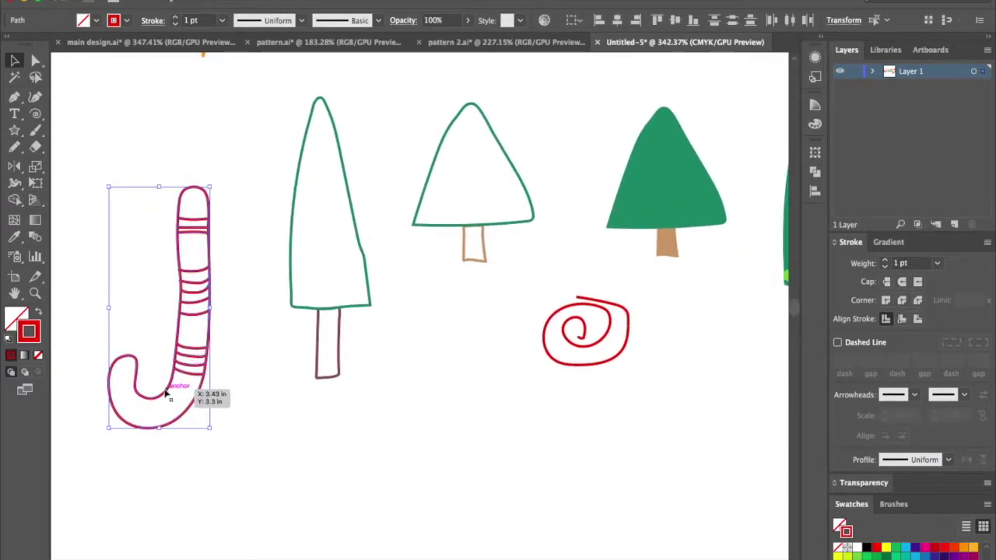
{"action": "left_click", "coordinate": [166, 395], "text": "shift"}
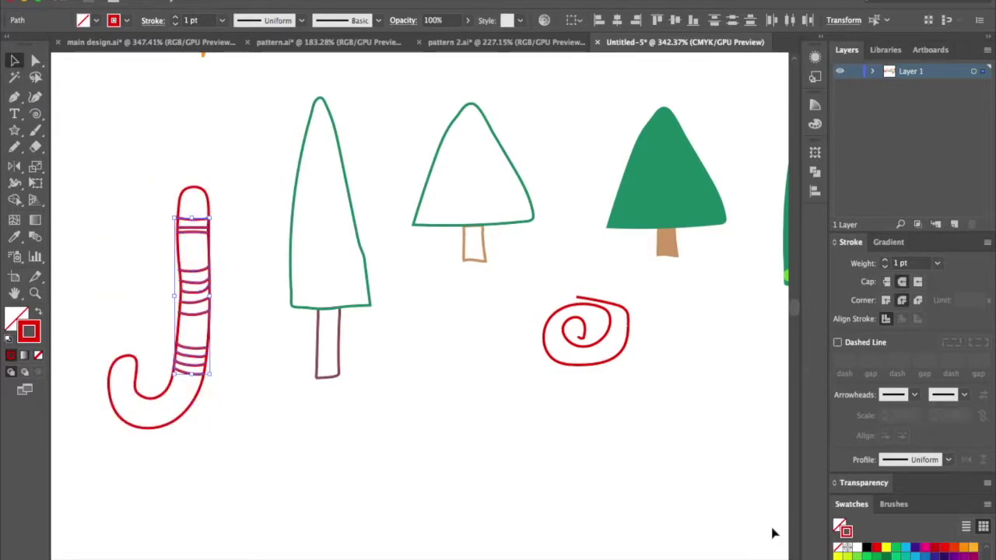
{"action": "left_click", "coordinate": [856, 549]}
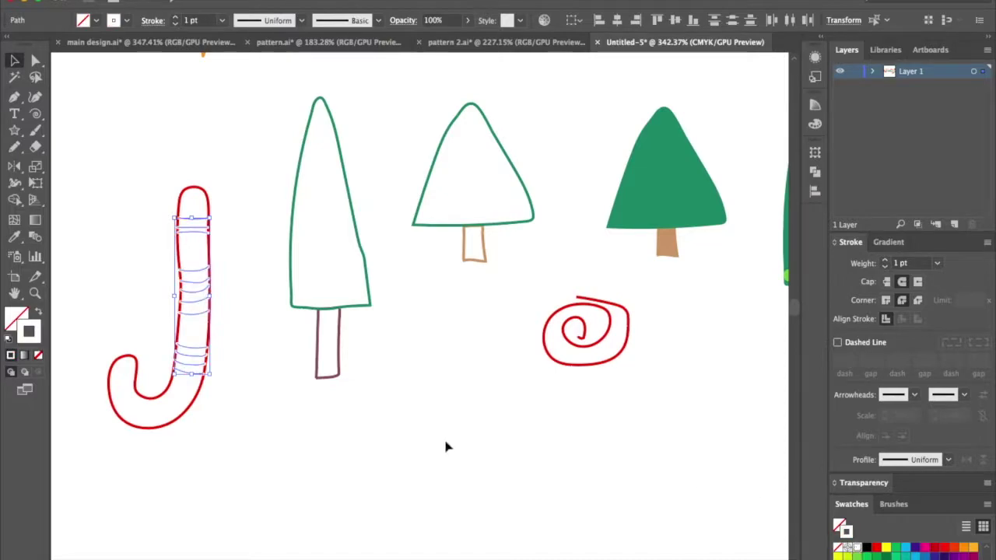
{"action": "left_click", "coordinate": [245, 429]}
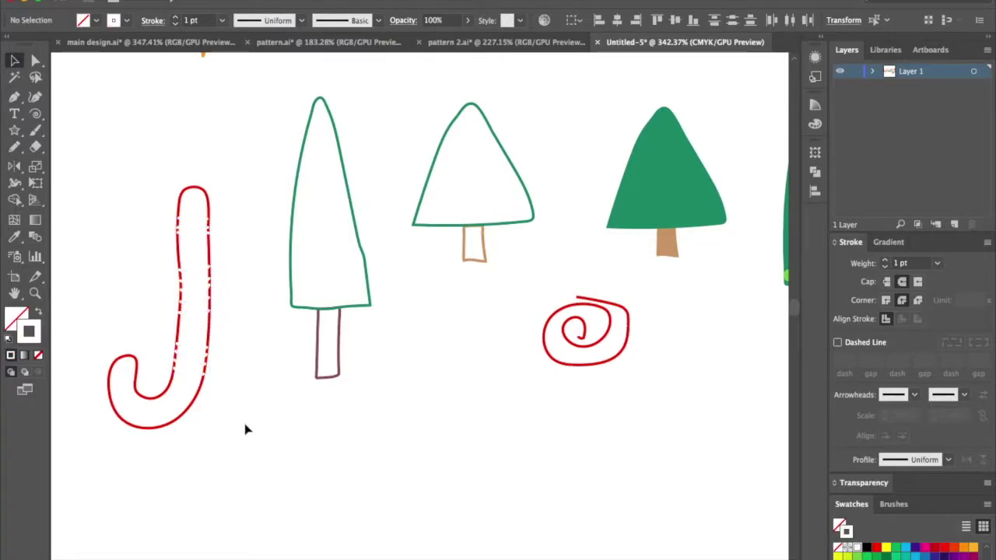
Step: Swap fill and stroke on the copied candy cane's outline so it is filled red without a stroke, and deselect it
{"action": "left_click", "coordinate": [192, 408]}
{"action": "left_click", "coordinate": [38, 312]}
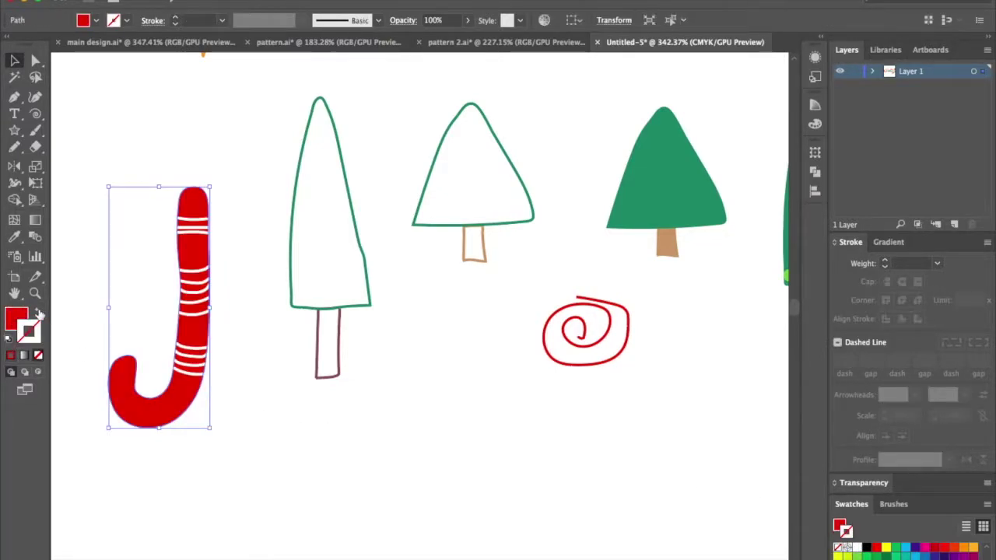
{"action": "left_click", "coordinate": [142, 135]}
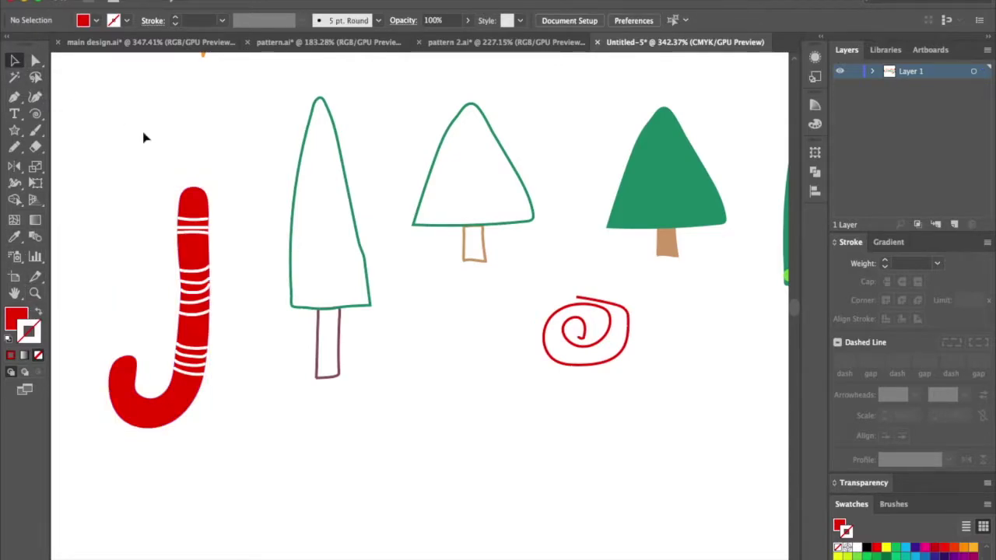
Step: Group the outlined candy cane with its red stripes
{"action": "scroll", "coordinate": [335, 491], "scroll_direction": "down", "scroll_amount": 5}
{"action": "scroll", "coordinate": [408, 239], "scroll_direction": "down", "scroll_amount": 2}
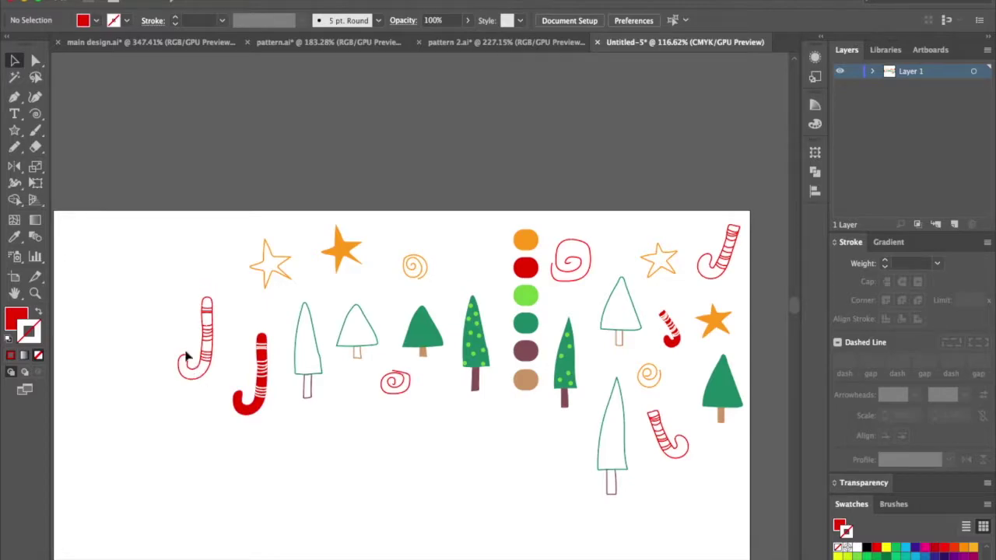
{"action": "left_click_drag", "start_coordinate": [176, 377], "coordinate": [221, 391]}
{"action": "right_click", "coordinate": [209, 373]}
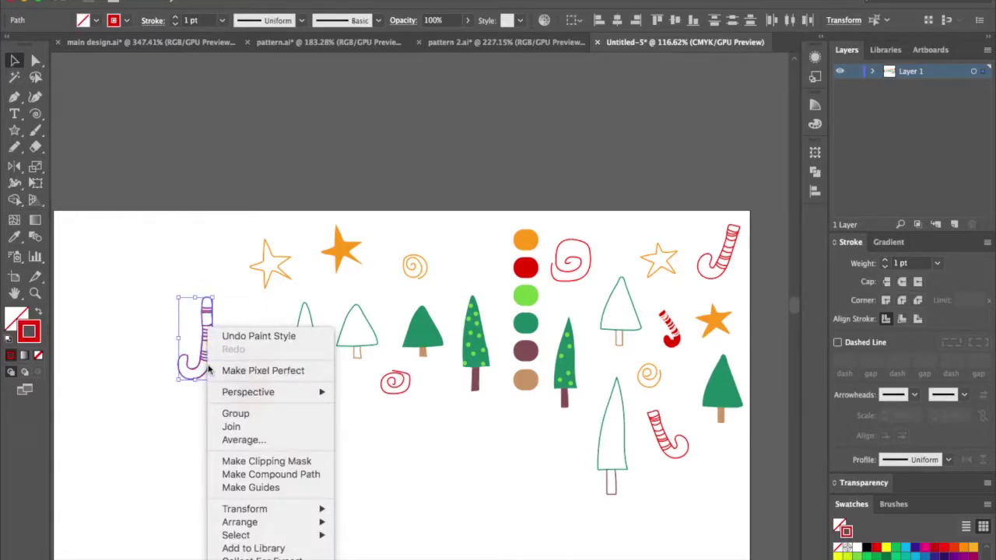
{"action": "left_click", "coordinate": [248, 415]}
Step: Group the filled candy cane with its white stripes, and group the dotted tree with its dots and trunk
{"action": "left_click_drag", "start_coordinate": [233, 317], "coordinate": [272, 430]}
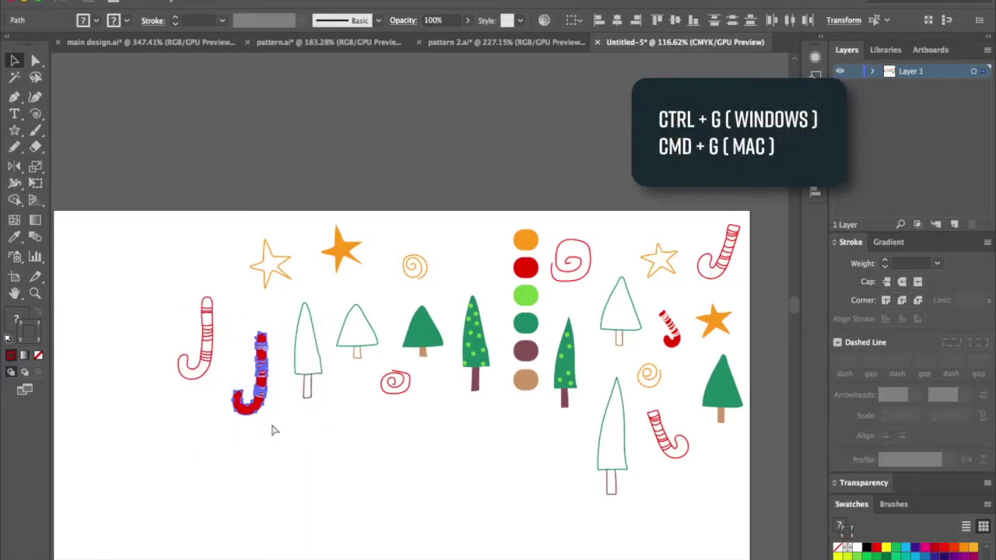
{"action": "left_click", "coordinate": [329, 418]}
{"action": "left_click_drag", "start_coordinate": [351, 367], "coordinate": [490, 413]}
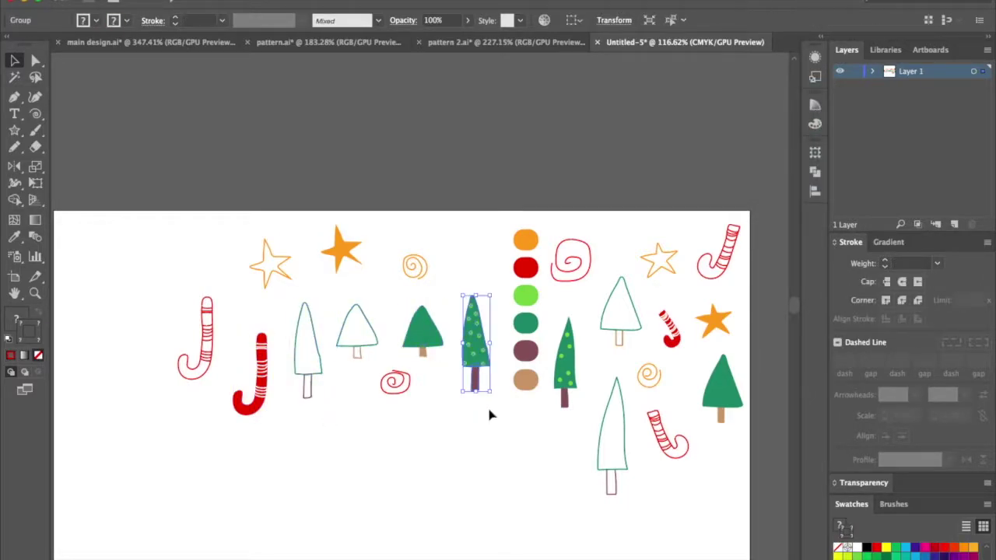
{"action": "left_click", "coordinate": [459, 476]}
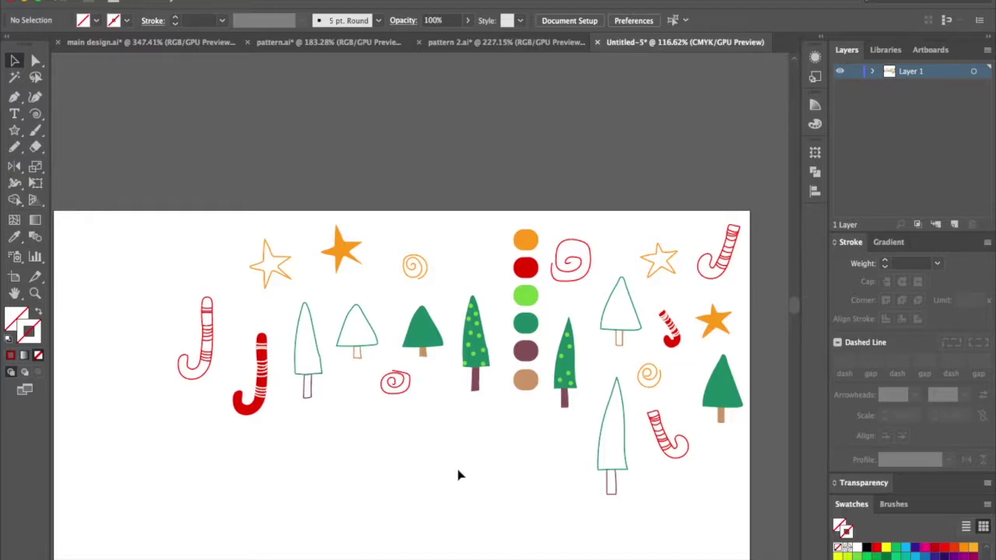
Step: Create a second artboard of about 5.5 x 5.32 in and move it farther right of the first artboard
{"action": "scroll", "coordinate": [459, 476], "scroll_direction": "down", "scroll_amount": 4}
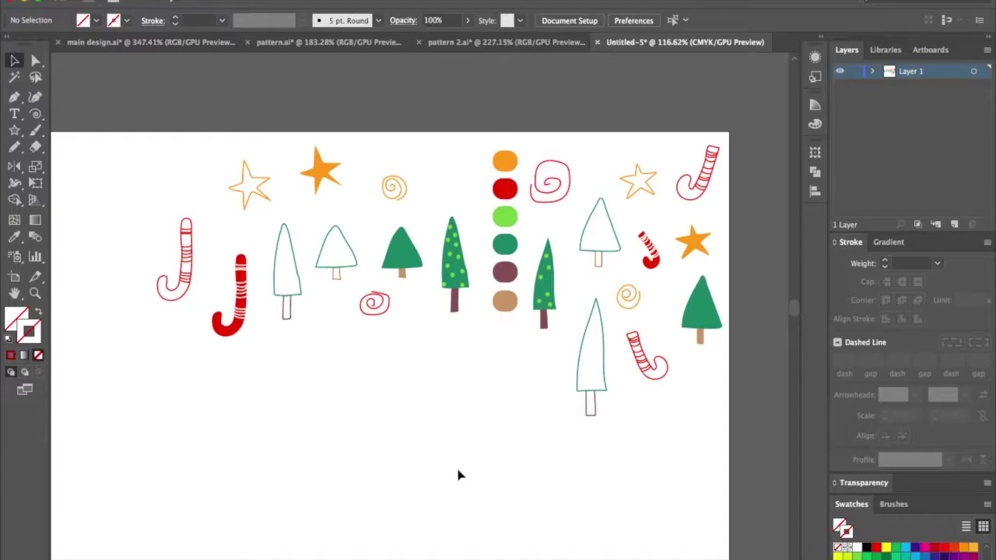
{"action": "scroll", "coordinate": [459, 476], "scroll_direction": "right", "scroll_amount": 5}
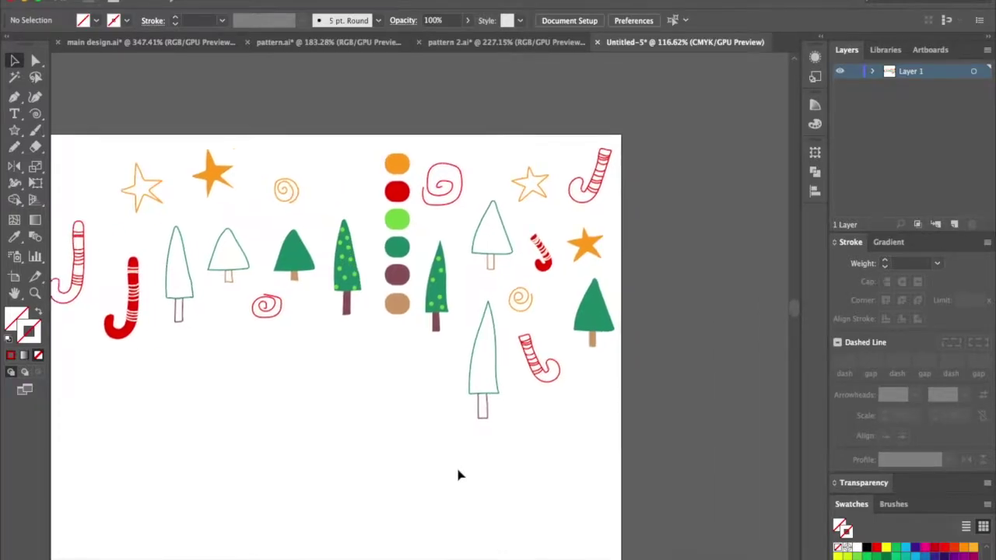
{"action": "scroll", "coordinate": [456, 477], "scroll_direction": "down", "scroll_amount": 5}
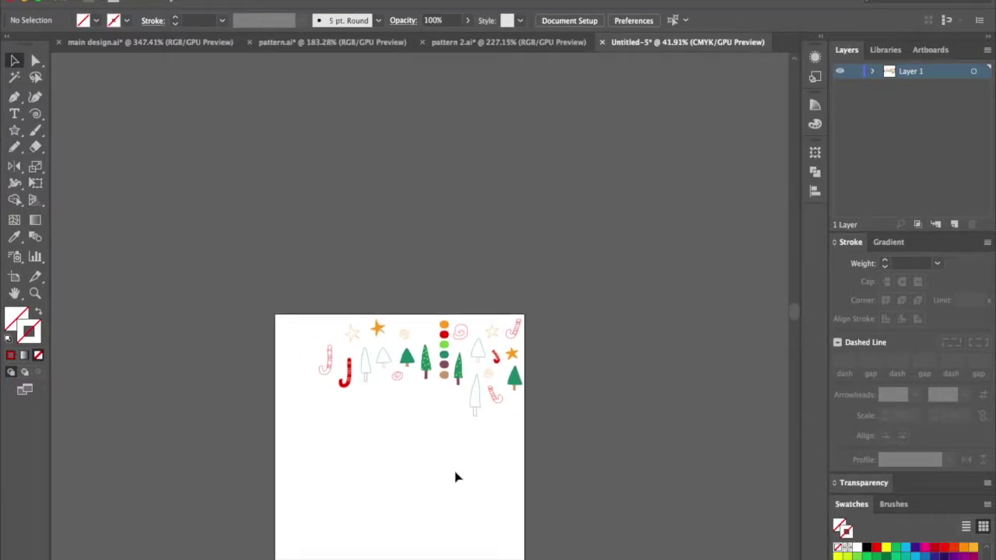
{"action": "scroll", "coordinate": [455, 471], "scroll_direction": "right", "scroll_amount": 4}
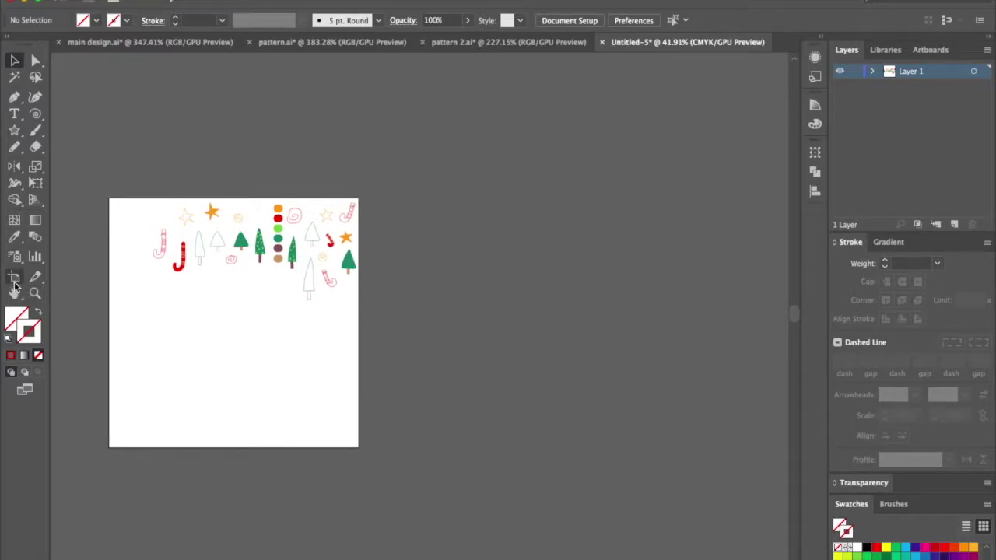
{"action": "left_click", "coordinate": [14, 276]}
{"action": "mouse_move", "coordinate": [399, 204]}
{"action": "left_mouse_down"}
{"action": "mouse_move", "coordinate": [493, 312]}
{"action": "mouse_move", "coordinate": [524, 317]}
{"action": "mouse_move", "coordinate": [513, 315]}
{"action": "left_mouse_up"}
{"action": "left_click_drag", "start_coordinate": [451, 258], "coordinate": [557, 258]}
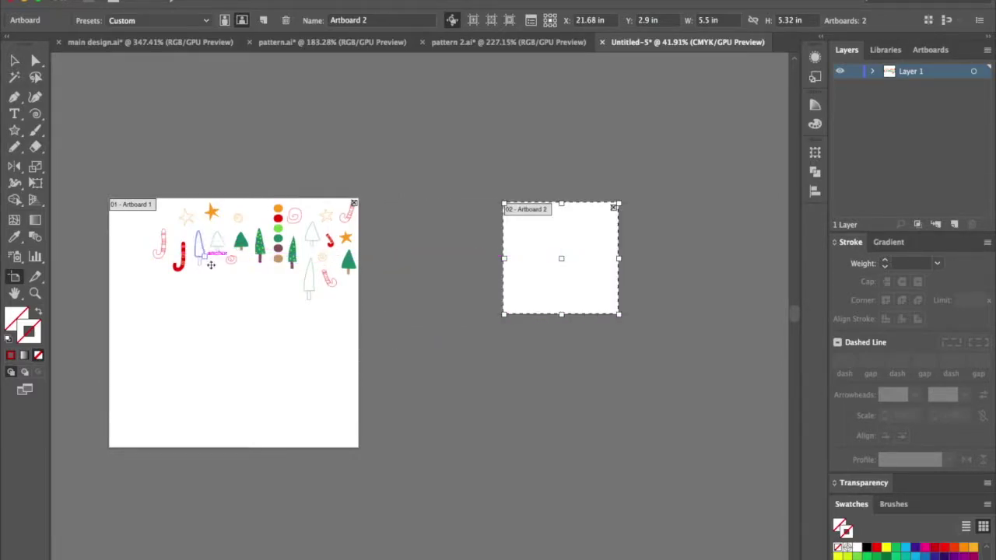
Step: Move the set of doodles beside the color swatches from the first artboard onto the second artboard and deselect them
{"action": "left_click", "coordinate": [15, 61]}
{"action": "key", "text": "super+plus"}
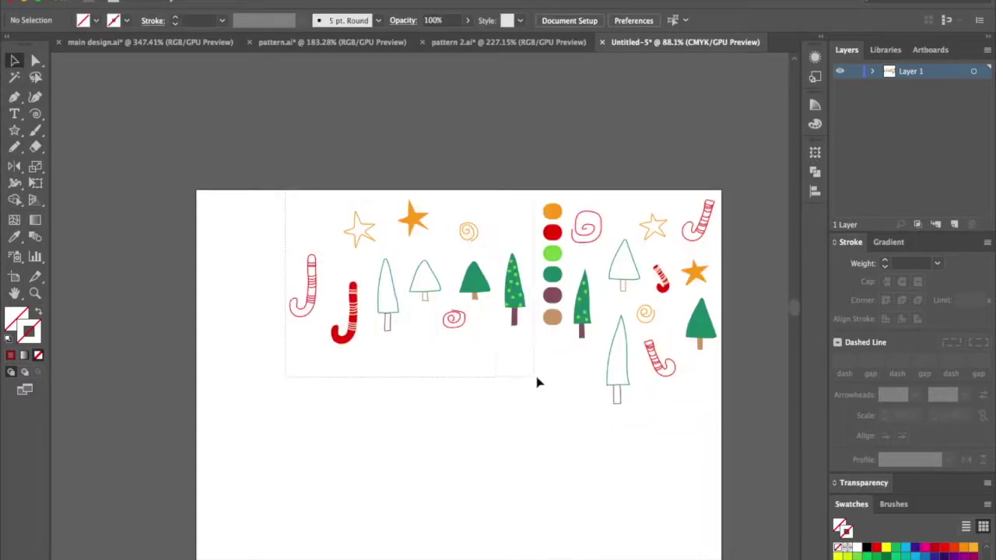
{"action": "left_click_drag", "start_coordinate": [542, 380], "coordinate": [299, 345]}
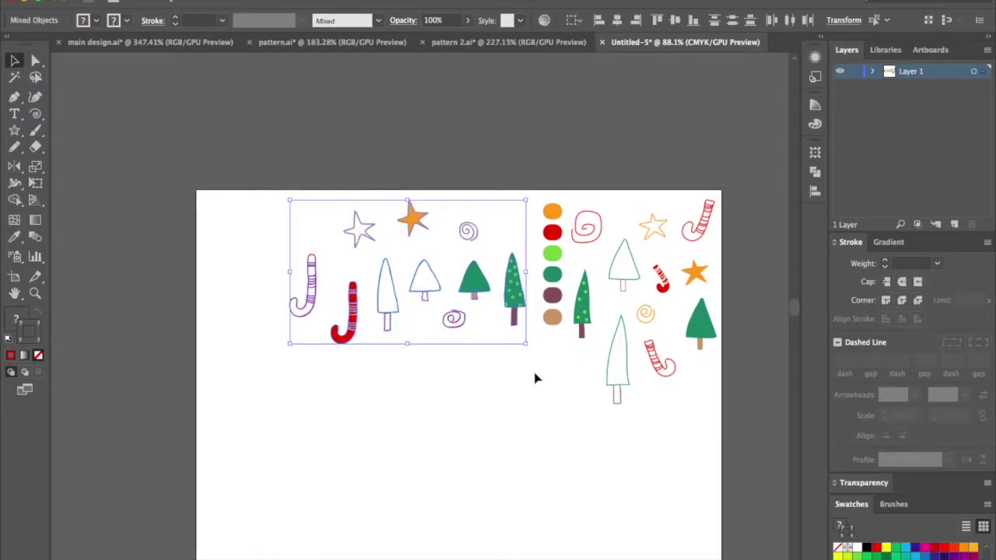
{"action": "scroll", "coordinate": [534, 373], "scroll_direction": "right", "scroll_amount": 10}
{"action": "scroll", "coordinate": [533, 372], "scroll_direction": "left", "scroll_amount": 3}
{"action": "scroll", "coordinate": [534, 372], "scroll_direction": "right", "scroll_amount": 2}
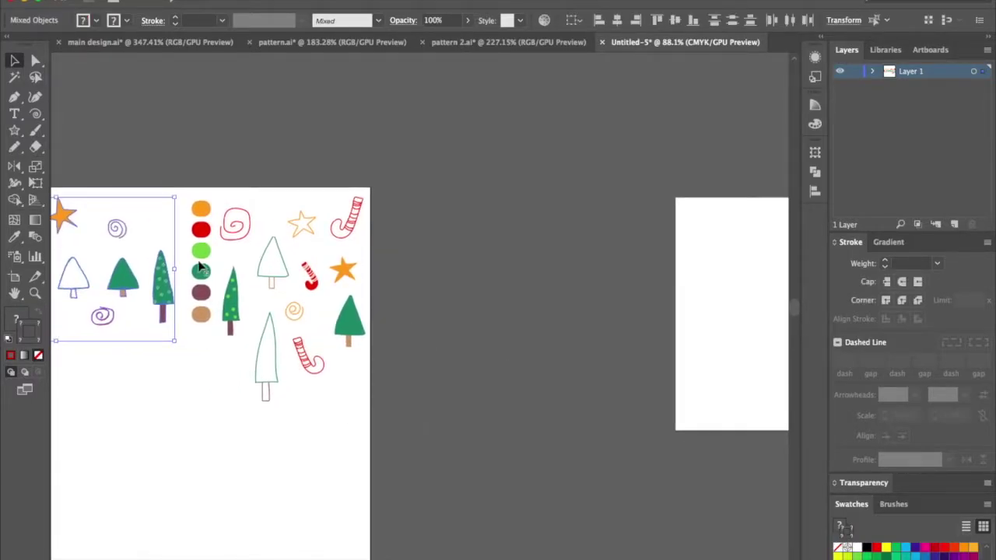
{"action": "mouse_move", "coordinate": [165, 295]}
{"action": "left_mouse_down"}
{"action": "mouse_move", "coordinate": [187, 342]}
{"action": "mouse_move", "coordinate": [766, 328]}
{"action": "left_mouse_up"}
{"action": "scroll", "coordinate": [767, 328], "scroll_direction": "right", "scroll_amount": 8}
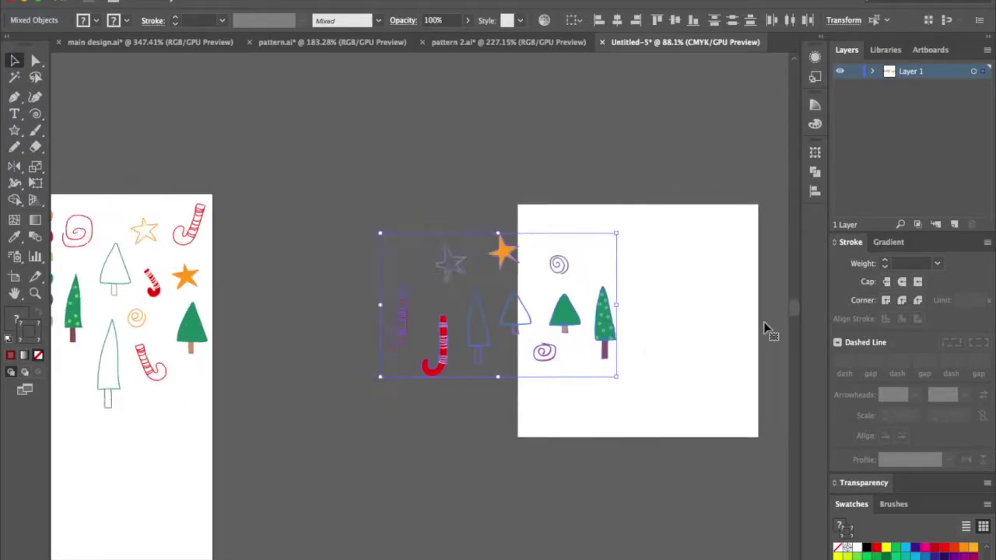
{"action": "left_click_drag", "start_coordinate": [475, 333], "coordinate": [601, 319]}
{"action": "left_click", "coordinate": [708, 355]}
Step: Arrange the four trees, the filled orange star and the swirls into a loose cluster around the middle of the second artboard
{"action": "scroll", "coordinate": [708, 355], "scroll_direction": "right", "scroll_amount": 2}
{"action": "scroll", "coordinate": [708, 351], "scroll_direction": "up", "scroll_amount": 3}
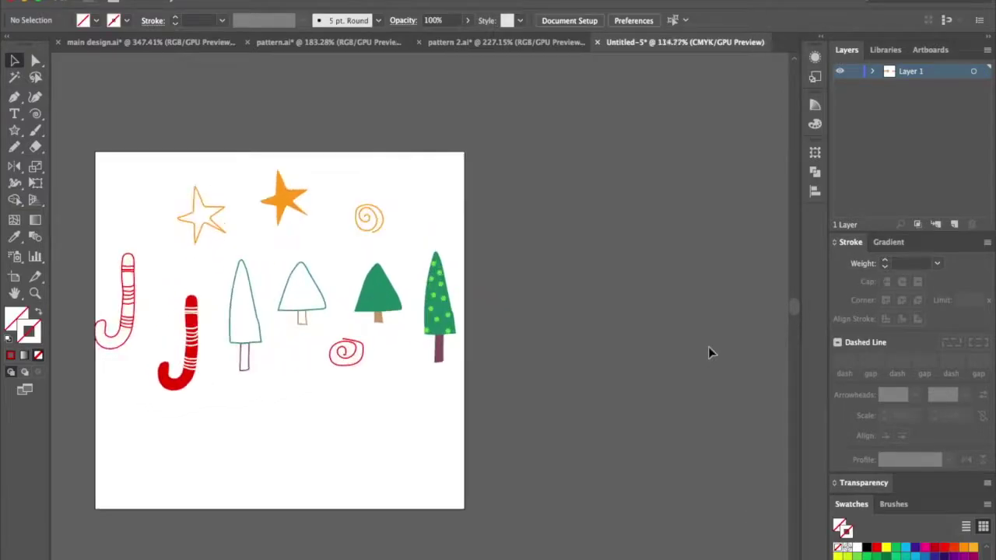
{"action": "scroll", "coordinate": [708, 346], "scroll_direction": "left", "scroll_amount": 5}
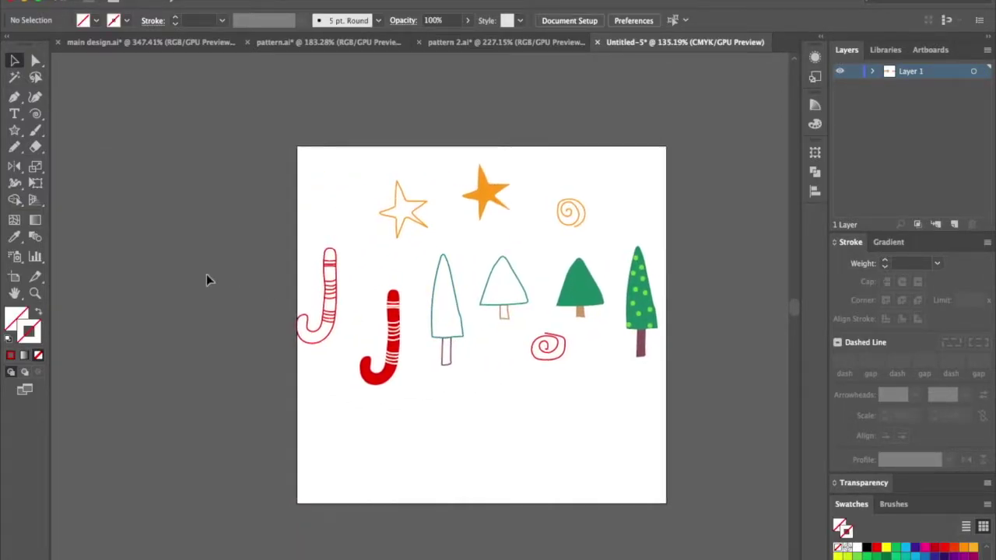
{"action": "scroll", "coordinate": [207, 280], "scroll_direction": "left", "scroll_amount": 8}
{"action": "scroll", "coordinate": [291, 241], "scroll_direction": "right", "scroll_amount": 10}
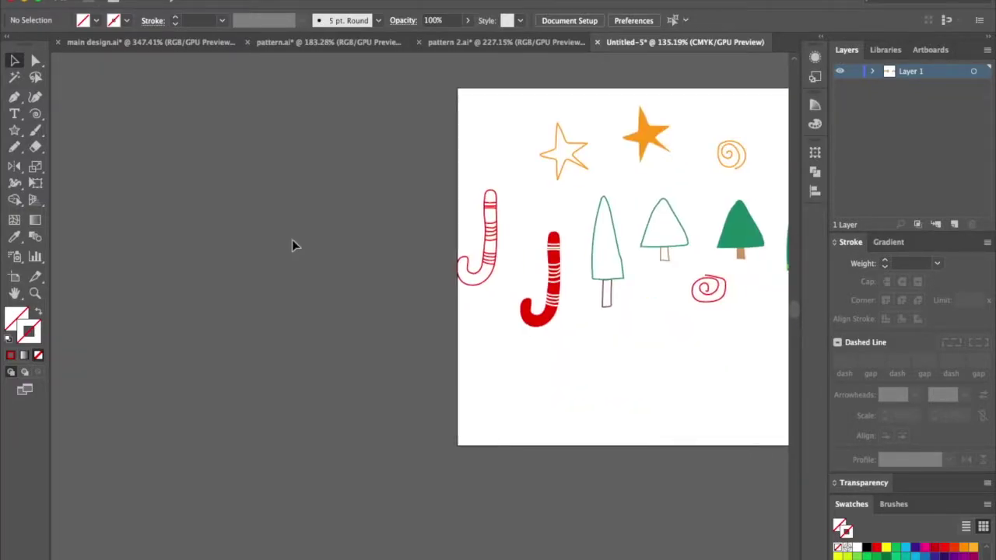
{"action": "left_click_drag", "start_coordinate": [573, 276], "coordinate": [355, 319]}
{"action": "left_click_drag", "start_coordinate": [438, 234], "coordinate": [408, 346]}
{"action": "left_click_drag", "start_coordinate": [380, 249], "coordinate": [459, 171]}
{"action": "left_click_drag", "start_coordinate": [420, 140], "coordinate": [396, 256]}
{"action": "left_click_drag", "start_coordinate": [477, 291], "coordinate": [467, 289]}
{"action": "left_click_drag", "start_coordinate": [513, 214], "coordinate": [498, 248]}
{"action": "left_click_drag", "start_coordinate": [396, 256], "coordinate": [407, 267]}
{"action": "left_click_drag", "start_coordinate": [462, 167], "coordinate": [451, 196]}
Step: Shrink and tilt both candy canes, shrink the outlined star, and place all three in the gaps around the cluster
{"action": "left_click", "coordinate": [263, 233]}
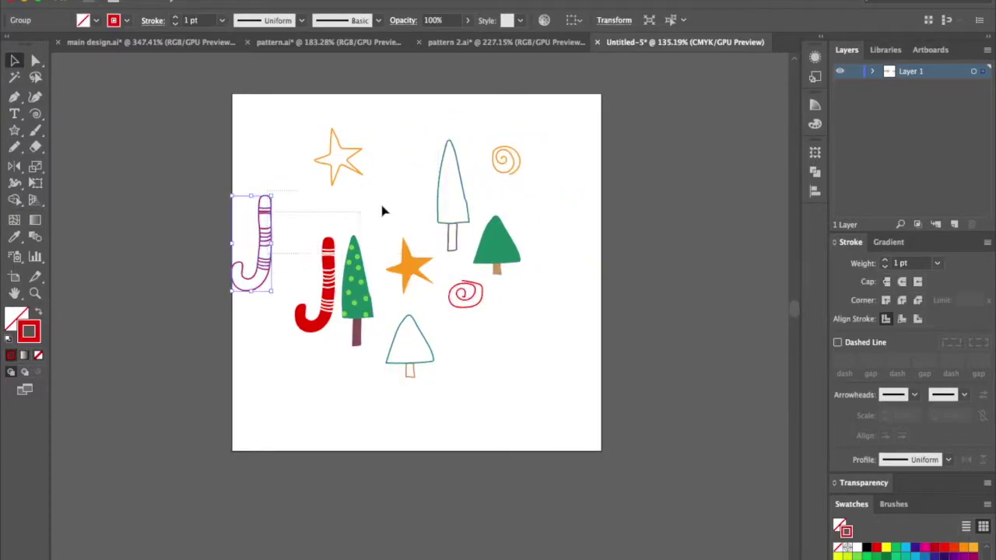
{"action": "left_click_drag", "start_coordinate": [262, 262], "coordinate": [400, 189]}
{"action": "left_click_drag", "start_coordinate": [406, 137], "coordinate": [420, 160]}
{"action": "left_click_drag", "start_coordinate": [338, 156], "coordinate": [354, 194]}
{"action": "left_click_drag", "start_coordinate": [379, 225], "coordinate": [486, 325]}
{"action": "left_click", "coordinate": [322, 257]}
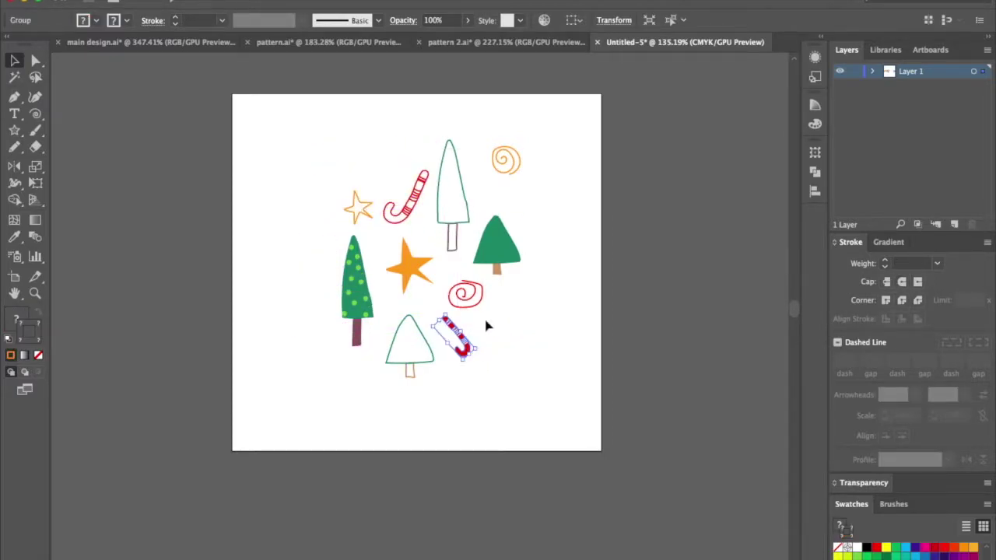
Step: Move the orange swirl beside the tall outlined tree and place a larger, rotated copy of the outlined star beside the filled candy cane
{"action": "left_click_drag", "start_coordinate": [505, 159], "coordinate": [486, 181]}
{"action": "left_click_drag", "start_coordinate": [357, 206], "coordinate": [534, 330]}
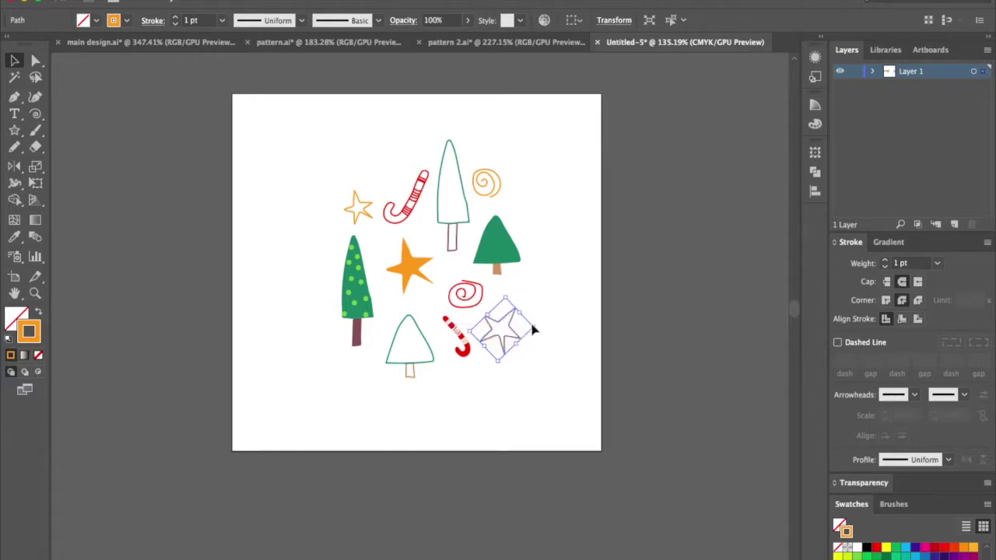
{"action": "left_click", "coordinate": [551, 304]}
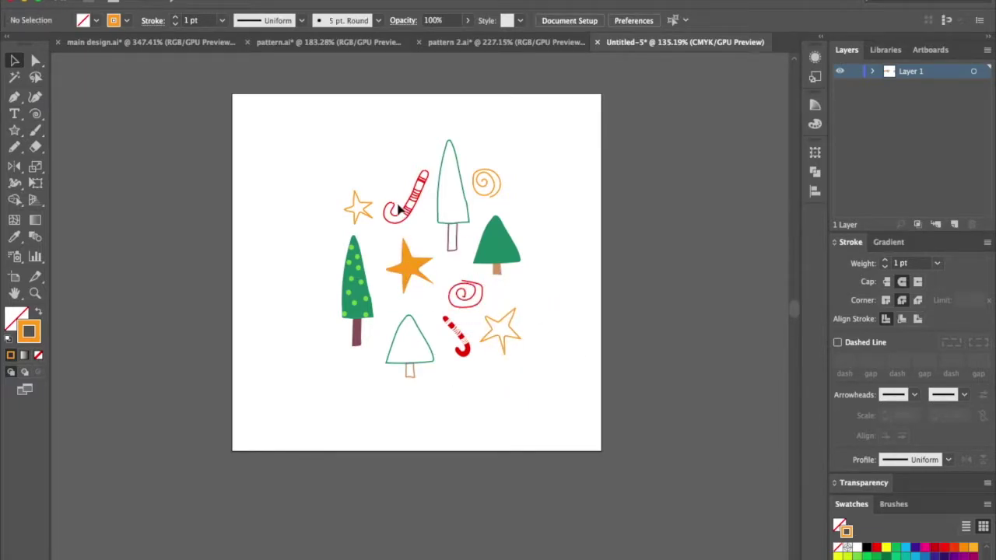
{"action": "left_click", "coordinate": [359, 207]}
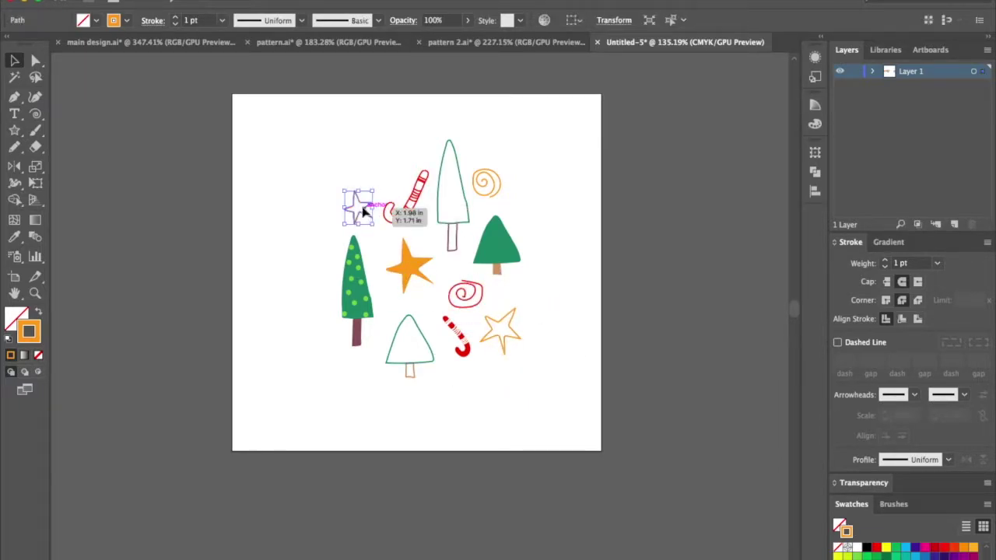
{"action": "left_click", "coordinate": [596, 333]}
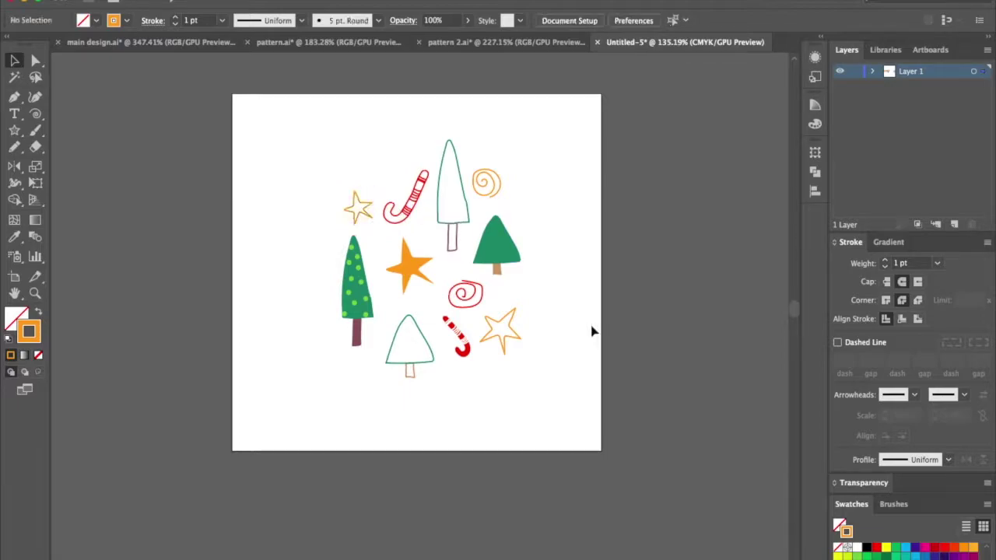
Step: Reflect the filled orange star across the vertical axis
{"action": "left_click", "coordinate": [417, 274]}
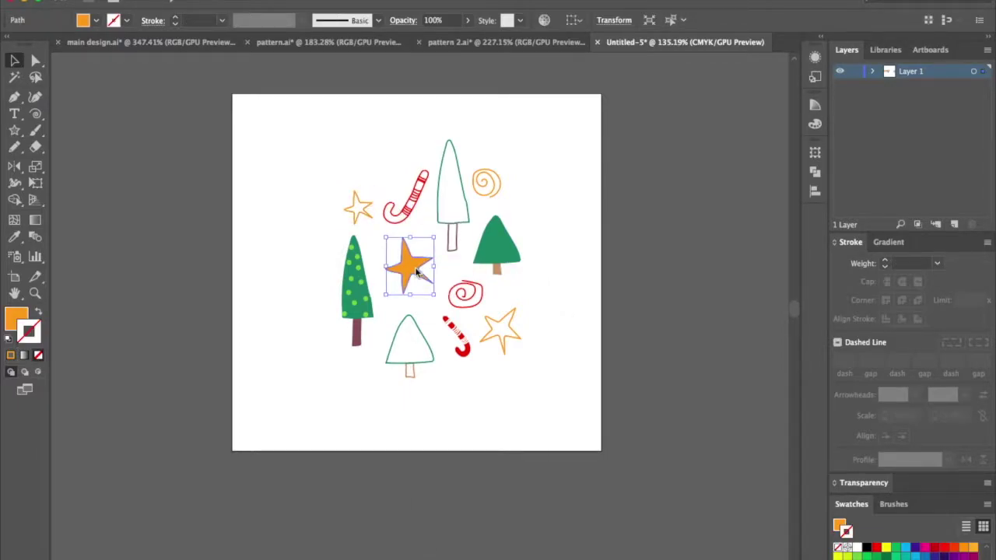
{"action": "right_click", "coordinate": [417, 272]}
{"action": "mouse_move", "coordinate": [487, 466]}
{"action": "left_click", "coordinate": [568, 508]}
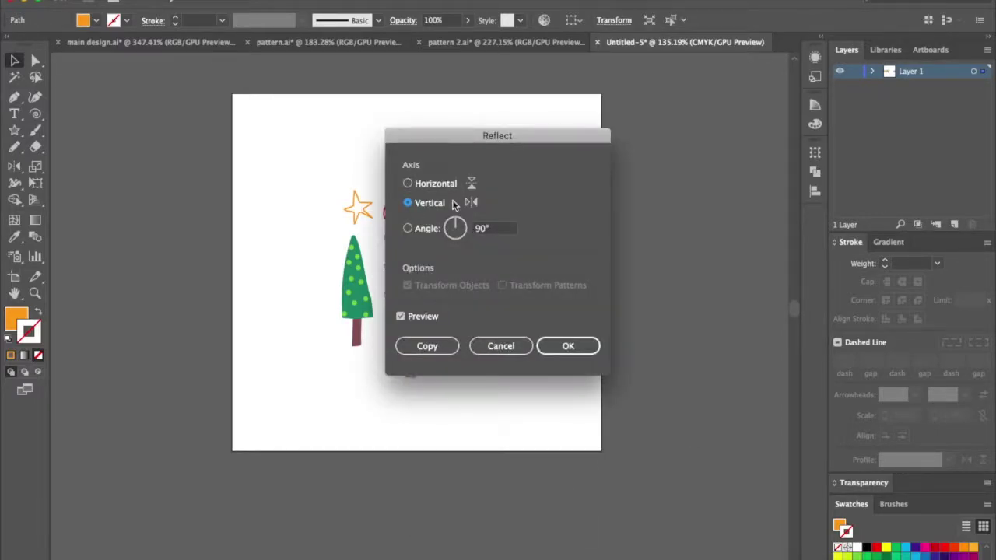
{"action": "left_click", "coordinate": [567, 346]}
{"action": "left_click", "coordinate": [536, 293]}
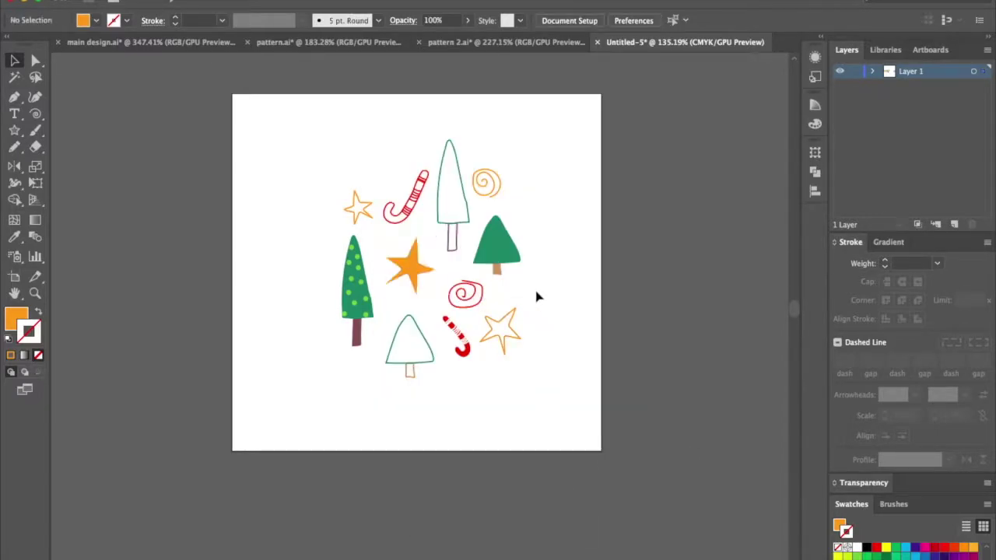
Step: Reflect the outlined candy cane across the vertical axis and deselect it
{"action": "left_click", "coordinate": [409, 215]}
{"action": "right_click", "coordinate": [408, 215]}
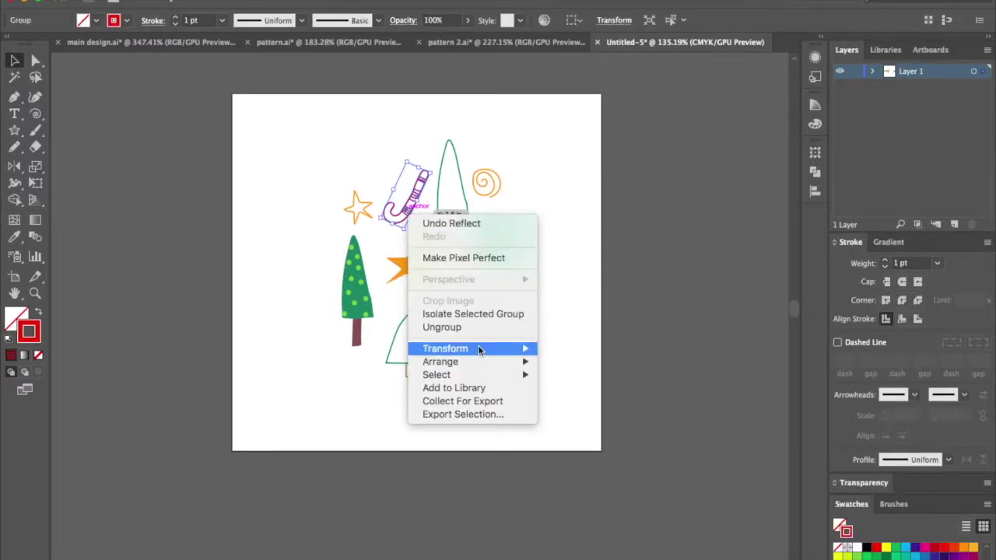
{"action": "mouse_move", "coordinate": [480, 354]}
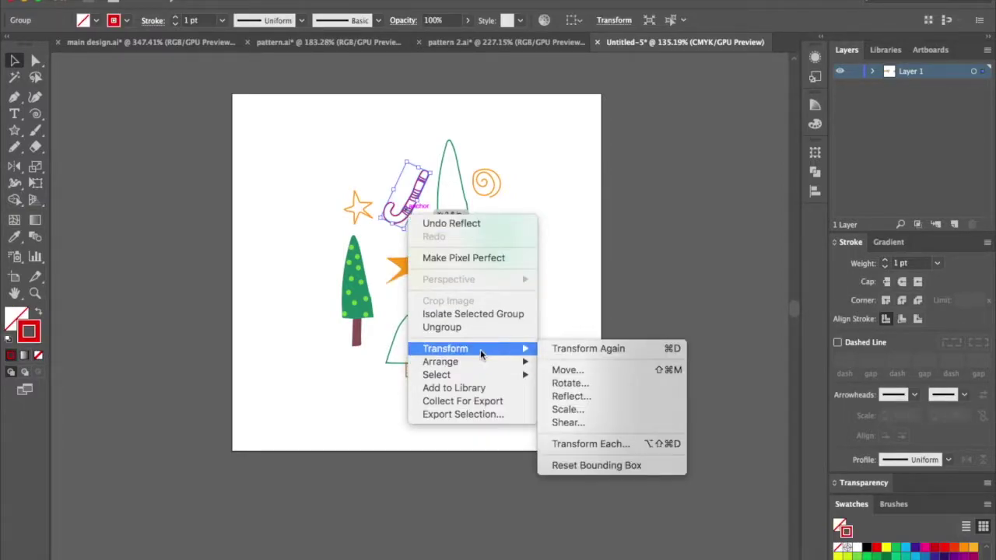
{"action": "left_click", "coordinate": [569, 396]}
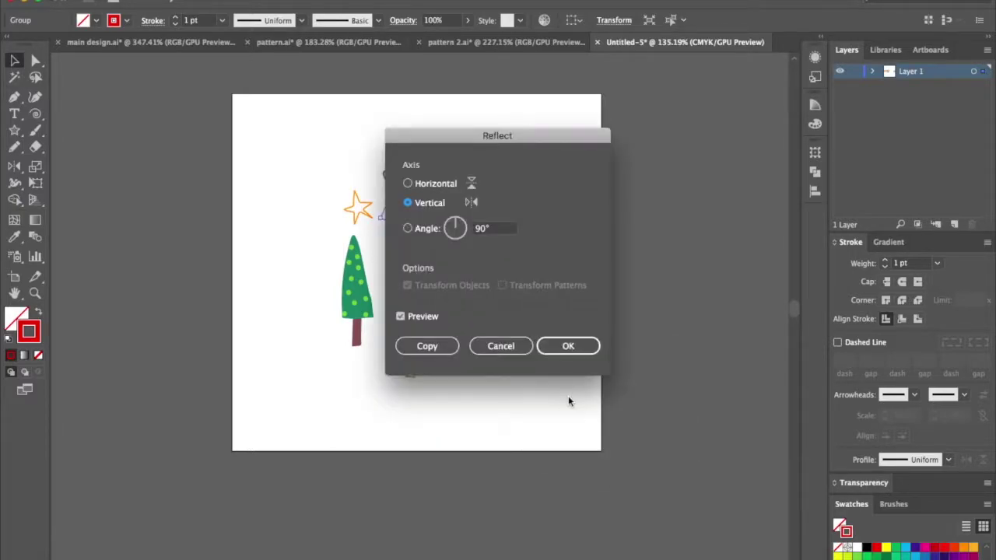
{"action": "left_click", "coordinate": [566, 345]}
{"action": "left_click", "coordinate": [557, 256]}
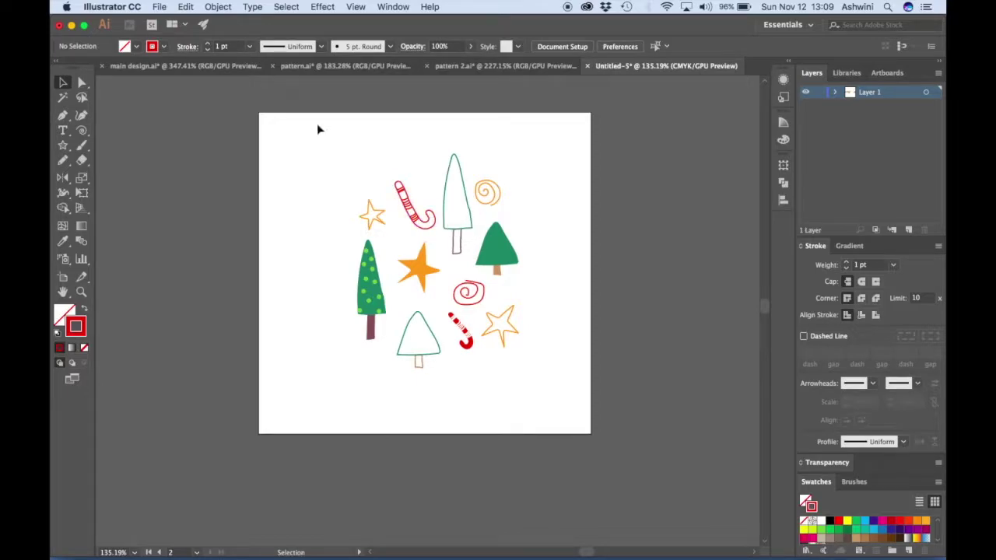
Step: Make a new pattern from all the doodles on the second artboard and accept the swatch notice
{"action": "left_click_drag", "start_coordinate": [328, 155], "coordinate": [546, 389]}
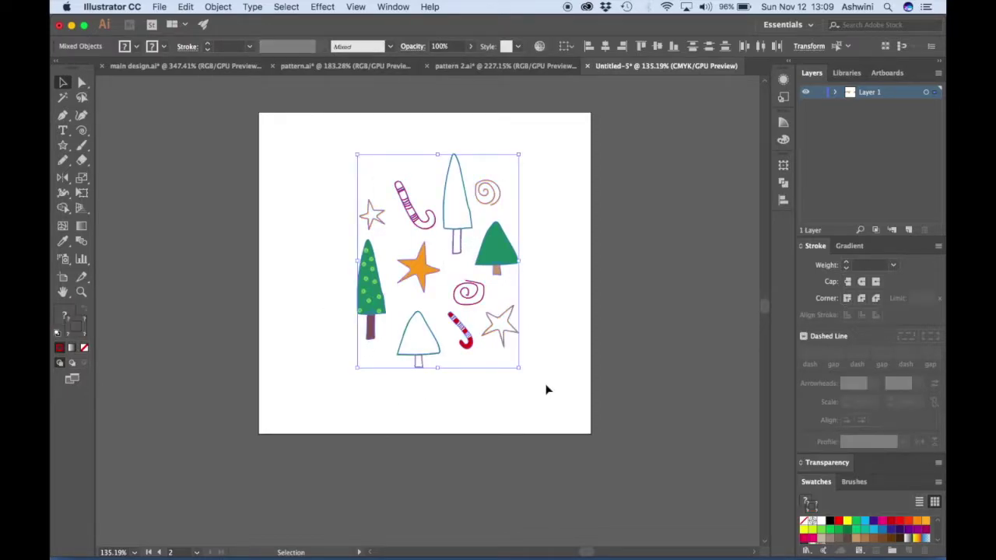
{"action": "left_click", "coordinate": [219, 7]}
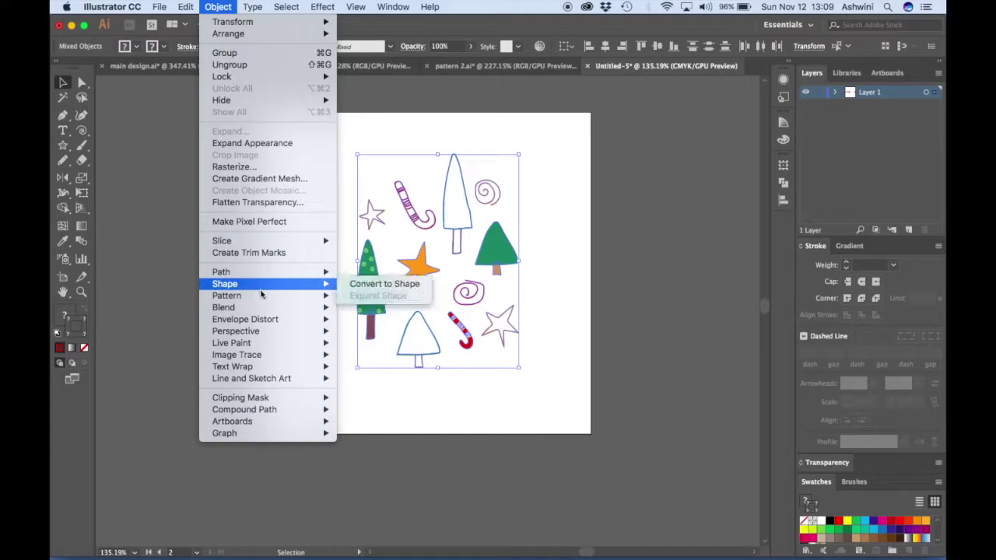
{"action": "mouse_move", "coordinate": [261, 295]}
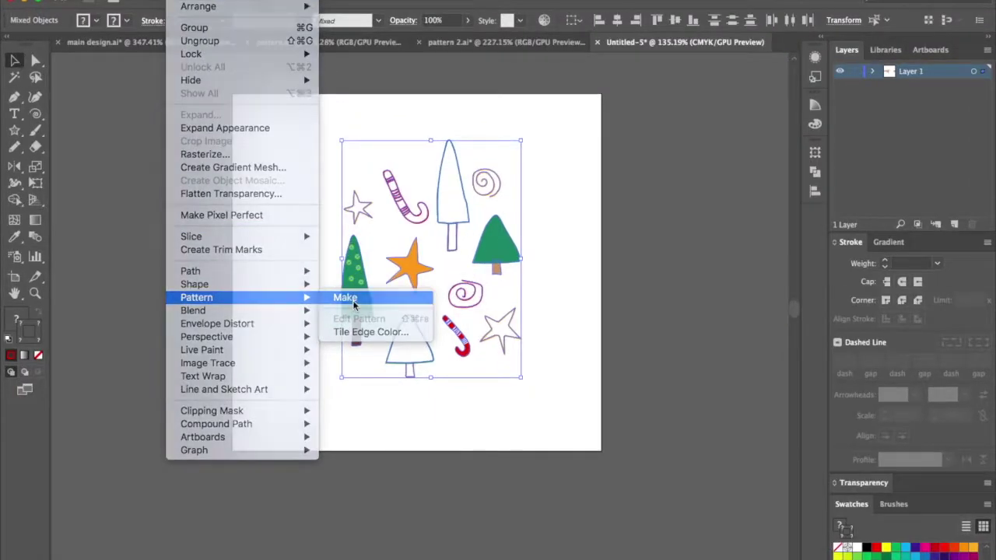
{"action": "left_click", "coordinate": [364, 298]}
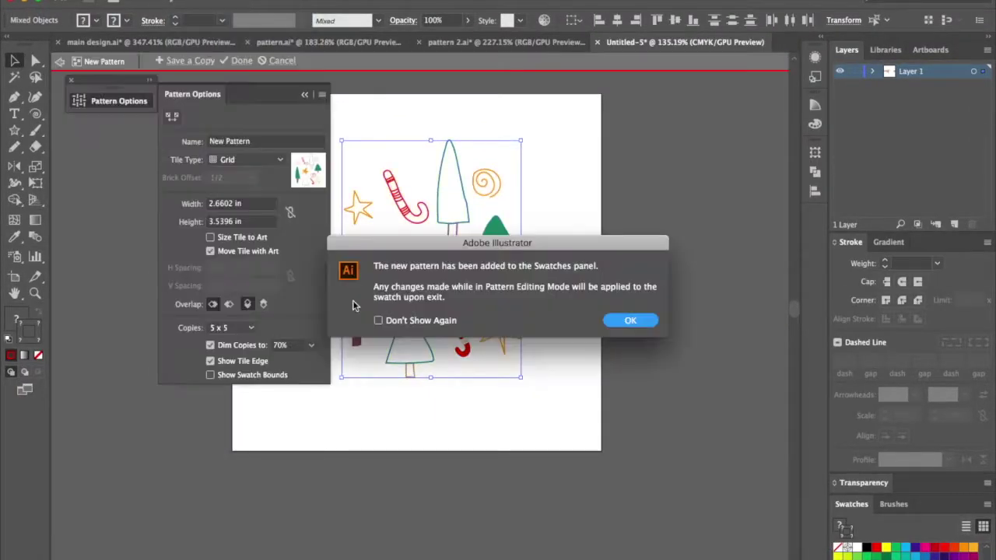
{"action": "left_click", "coordinate": [630, 321]}
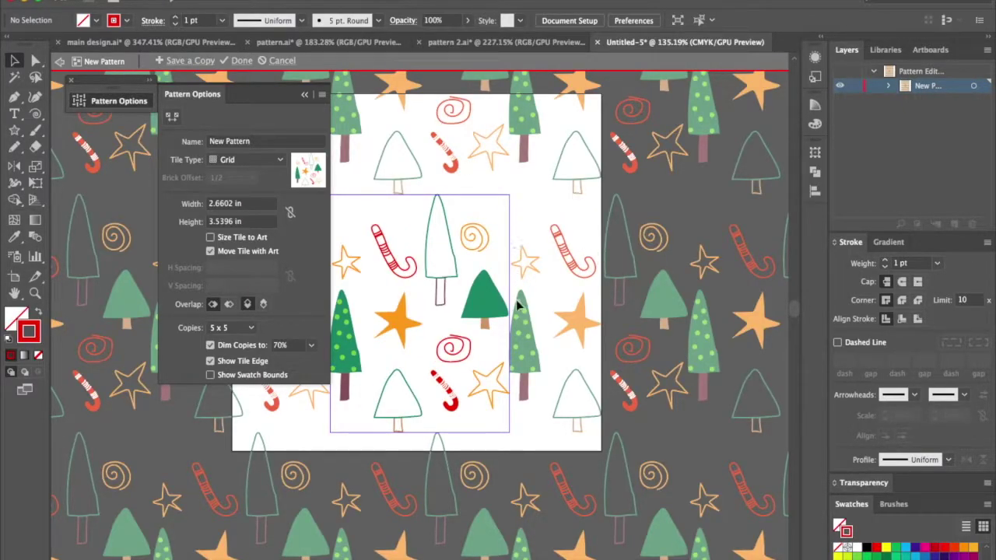
Step: Try the Brick by Row tile type and set the pattern's tile type to Brick by Column
{"action": "scroll", "coordinate": [498, 282], "scroll_direction": "left", "scroll_amount": 5}
{"action": "scroll", "coordinate": [498, 282], "scroll_direction": "down", "scroll_amount": 2}
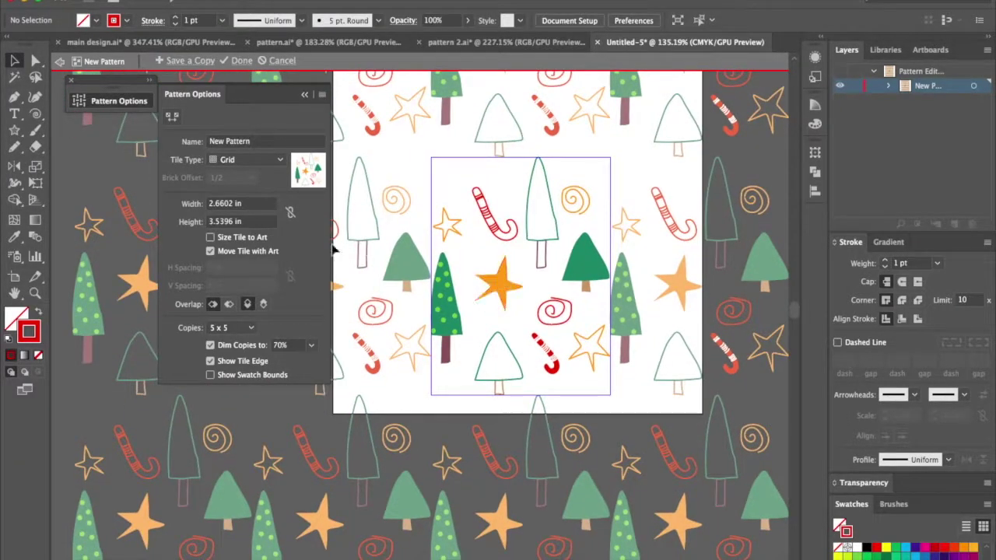
{"action": "left_click", "coordinate": [261, 158]}
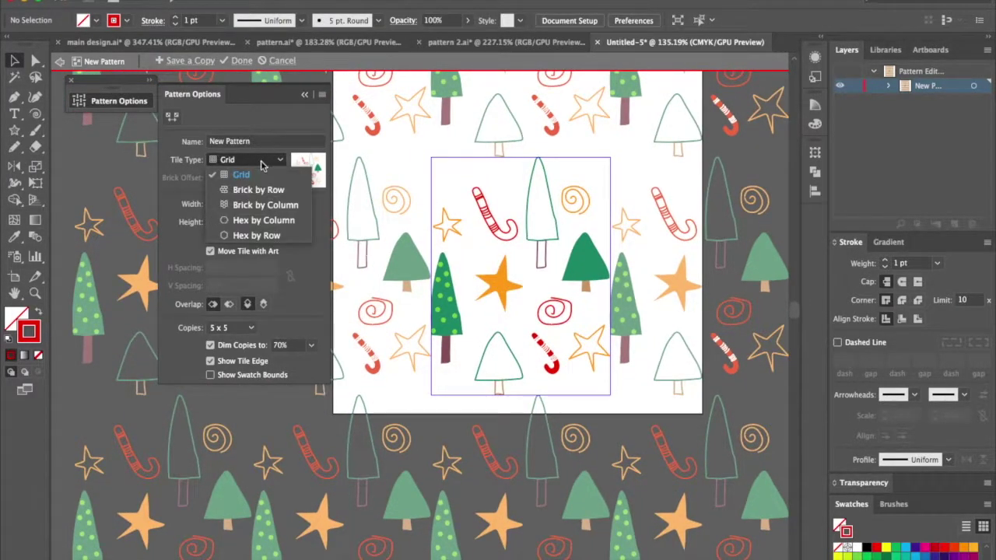
{"action": "left_click", "coordinate": [263, 191]}
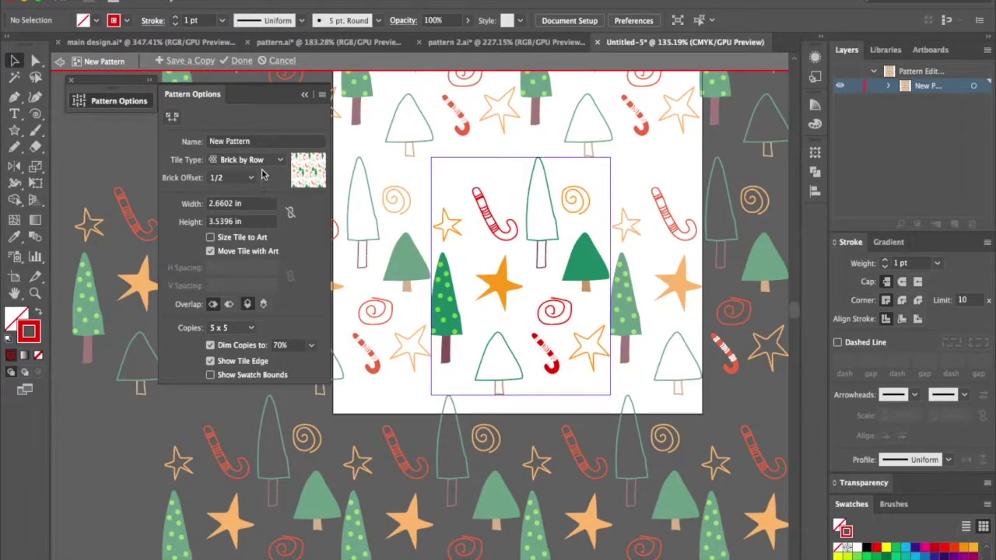
{"action": "left_click", "coordinate": [259, 162]}
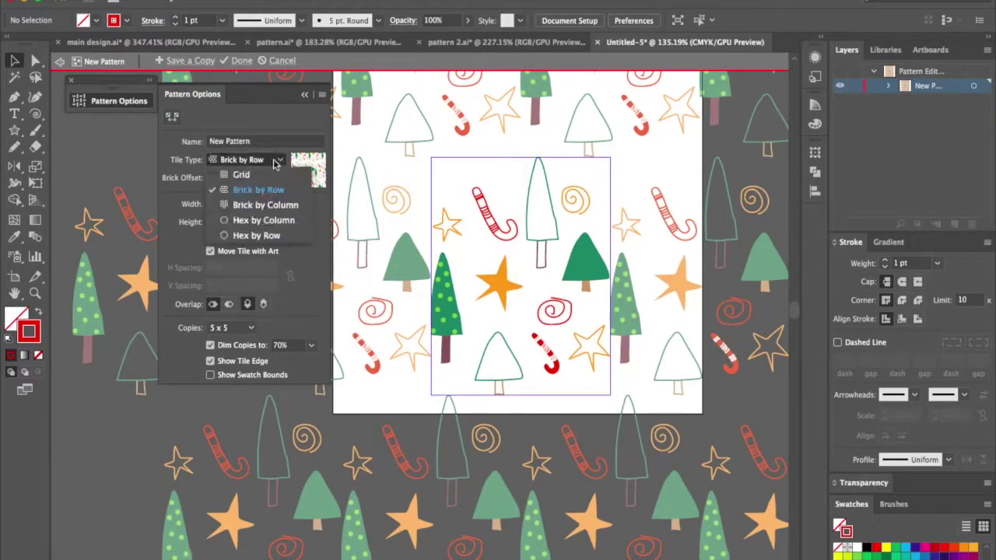
{"action": "left_click", "coordinate": [265, 205]}
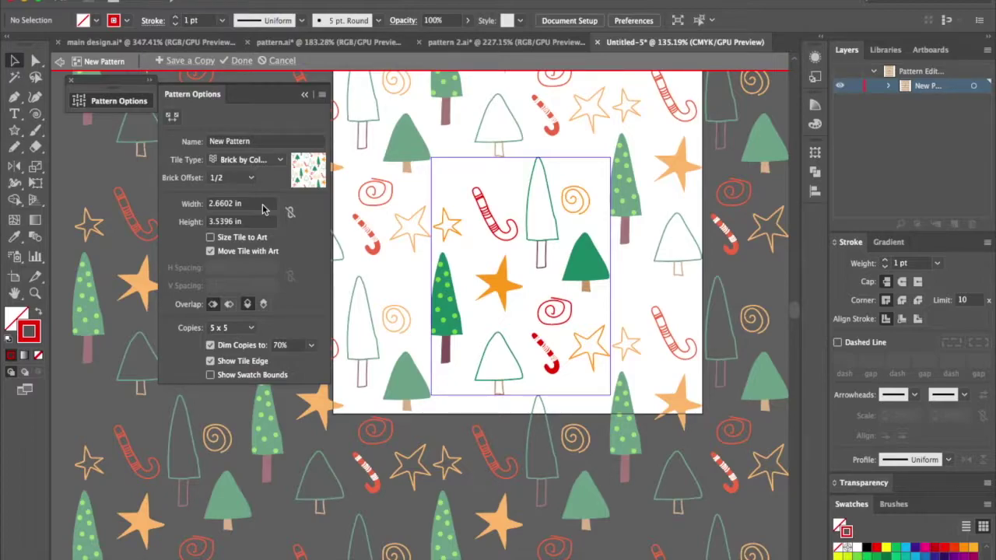
Step: Move the small outlined star to the tile's upper-left corner and place a smaller red swirl copy beside the outlined candy cane's hook
{"action": "left_click", "coordinate": [454, 237]}
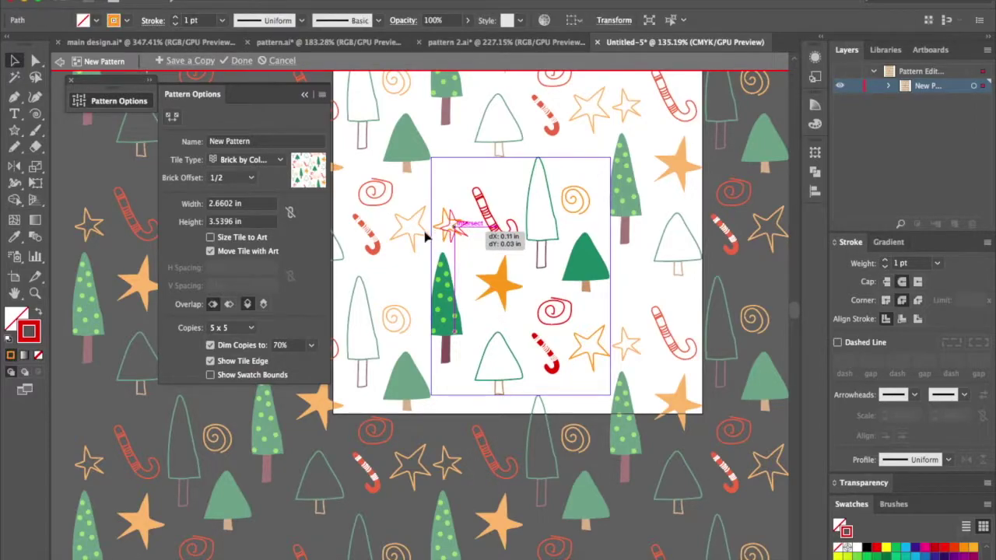
{"action": "left_click_drag", "start_coordinate": [456, 233], "coordinate": [458, 169]}
{"action": "left_click_drag", "start_coordinate": [585, 211], "coordinate": [557, 319]}
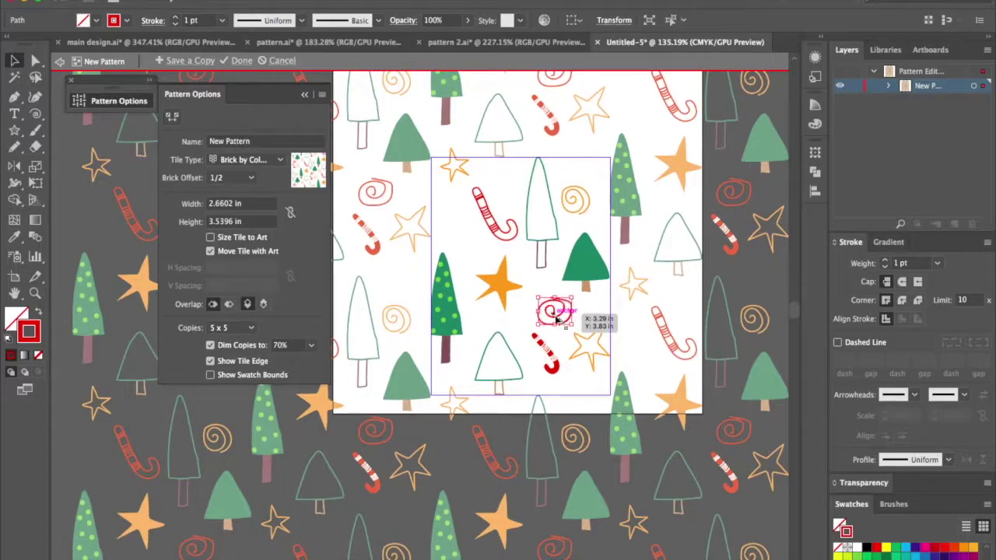
{"action": "left_click_drag", "start_coordinate": [557, 320], "coordinate": [462, 232]}
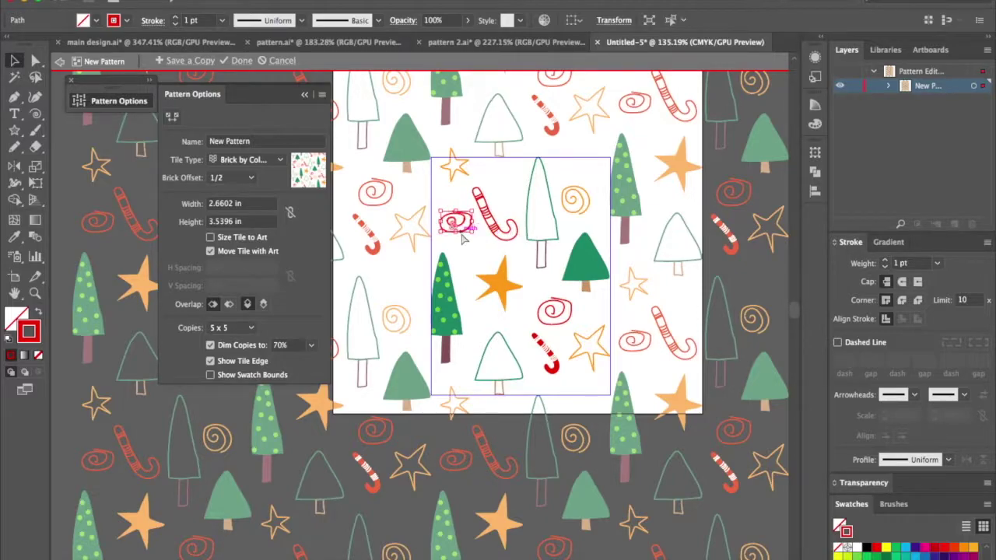
{"action": "key", "text": "ctrl+z"}
{"action": "mouse_move", "coordinate": [474, 239]}
{"action": "left_mouse_down"}
{"action": "mouse_move", "coordinate": [490, 209]}
{"action": "mouse_move", "coordinate": [465, 230]}
{"action": "mouse_move", "coordinate": [459, 222]}
{"action": "mouse_move", "coordinate": [470, 235]}
{"action": "left_mouse_up"}
{"action": "left_click", "coordinate": [542, 284]}
Step: Swap the large red swirl with the orange swirl so red sits above the filled green tree and orange above the filled candy cane
{"action": "mouse_move", "coordinate": [558, 320]}
{"action": "left_mouse_down"}
{"action": "mouse_move", "coordinate": [601, 183]}
{"action": "mouse_move", "coordinate": [574, 198]}
{"action": "mouse_move", "coordinate": [550, 311]}
{"action": "left_mouse_up"}
{"action": "left_click_drag", "start_coordinate": [595, 171], "coordinate": [584, 222]}
{"action": "left_click", "coordinate": [596, 404]}
{"action": "left_click", "coordinate": [632, 288]}
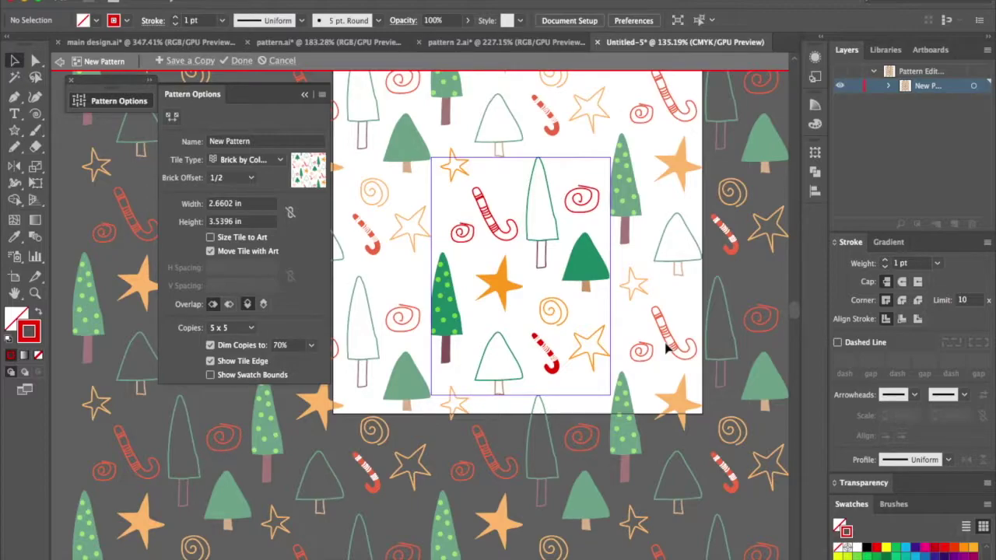
{"action": "scroll", "coordinate": [665, 348], "scroll_direction": "right", "scroll_amount": 3}
{"action": "scroll", "coordinate": [665, 349], "scroll_direction": "up", "scroll_amount": 1}
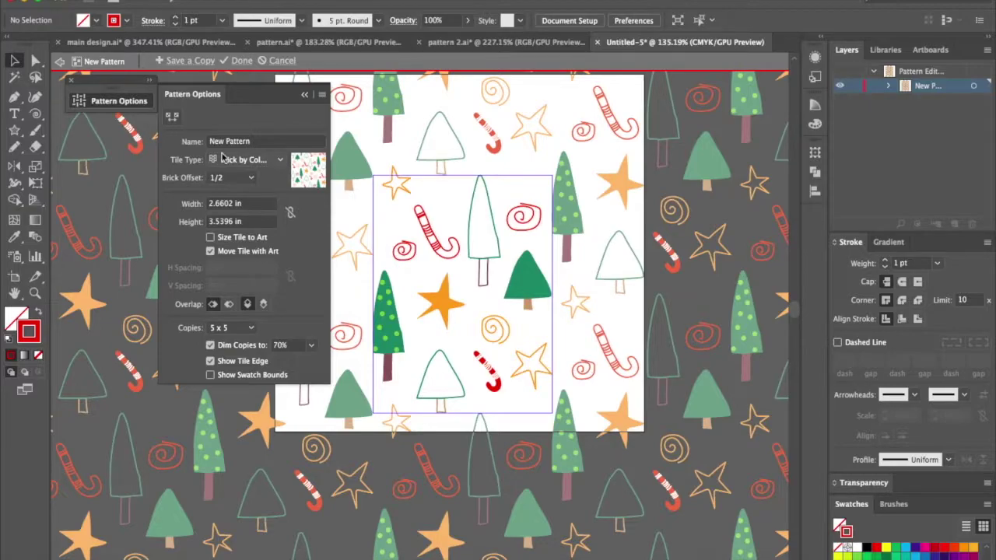
Step: Use the filled star's orange as the stroke colour and paint two small dots on either side of the tall outlined tree's top
{"action": "left_click", "coordinate": [36, 130]}
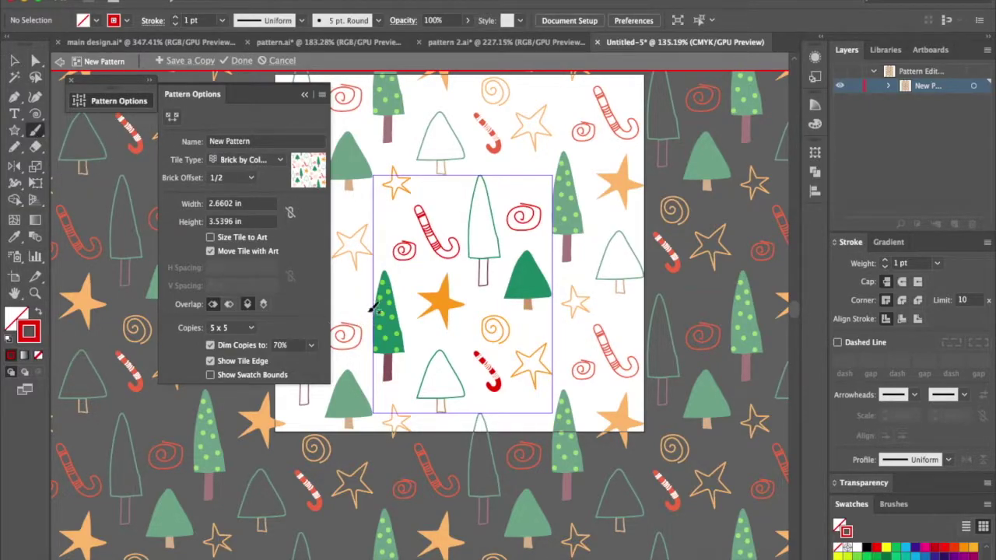
{"action": "key", "text": "i"}
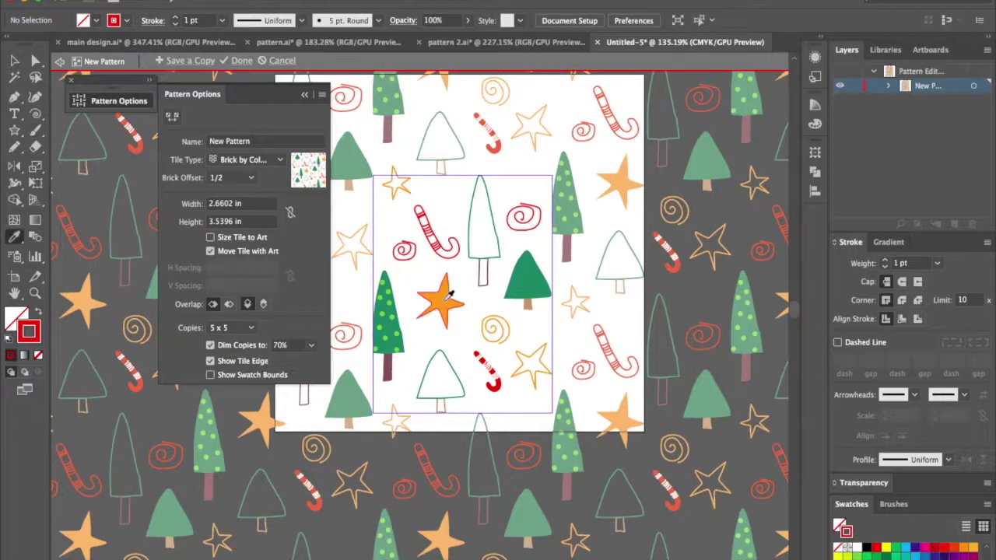
{"action": "left_click", "coordinate": [448, 296]}
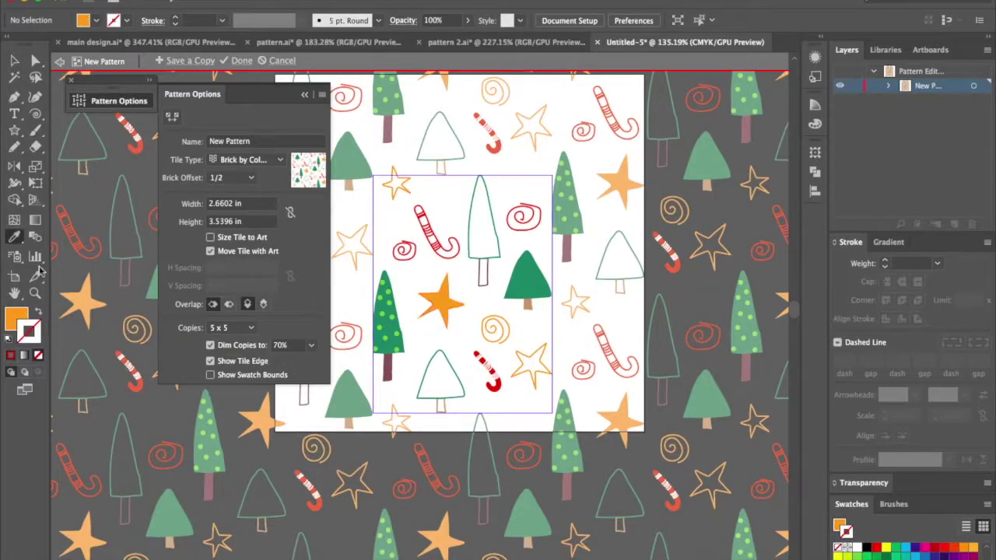
{"action": "left_click", "coordinate": [39, 313]}
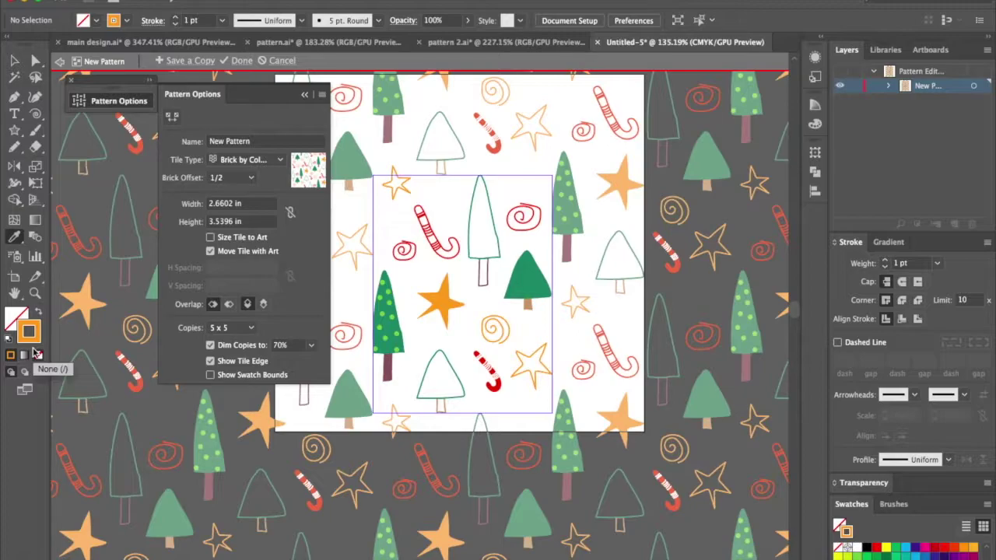
{"action": "left_click", "coordinate": [36, 132]}
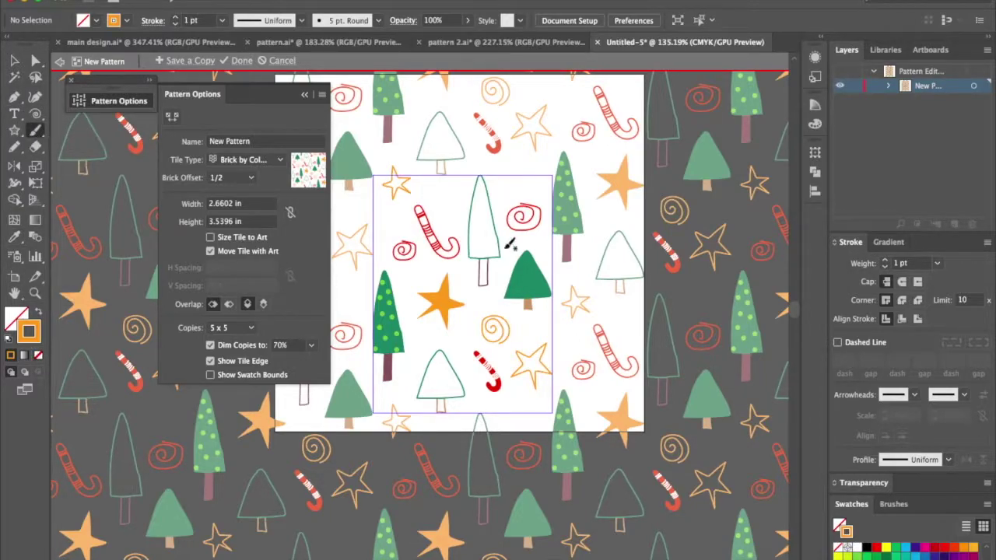
{"action": "left_click", "coordinate": [447, 202]}
{"action": "left_click", "coordinate": [504, 192]}
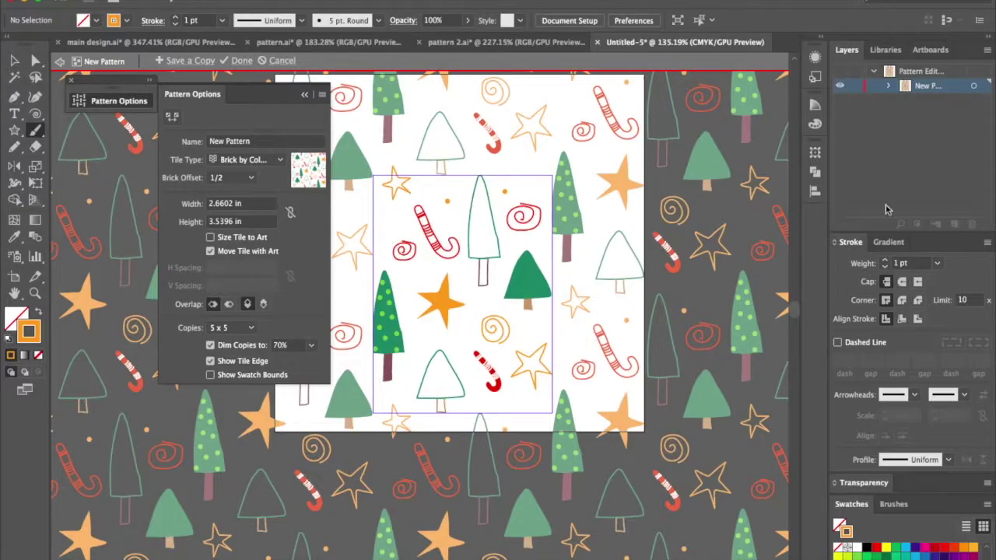
Step: Set the stroke weight to 6 pt and paint a large orange dot against the left side of the dotted tree
{"action": "left_click", "coordinate": [937, 263]}
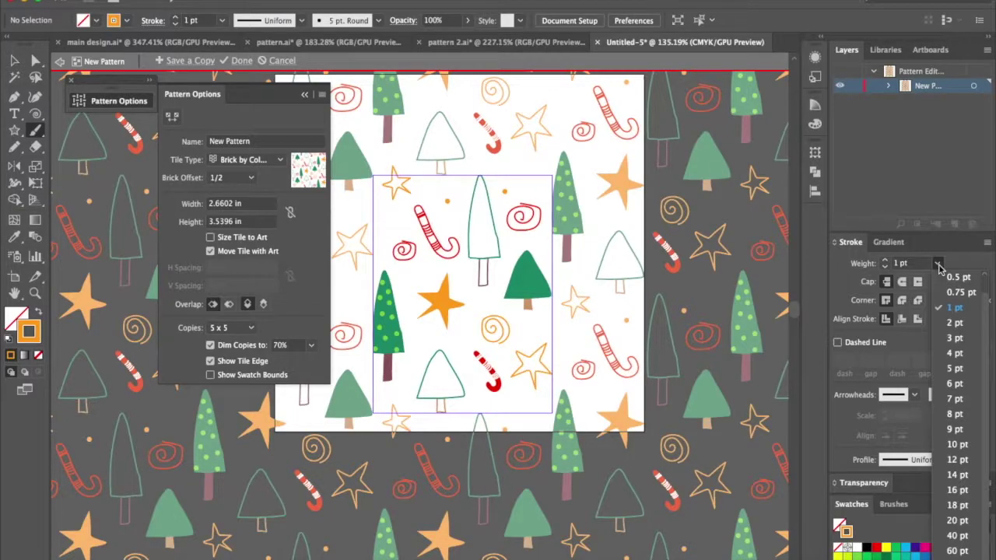
{"action": "left_click", "coordinate": [954, 383]}
{"action": "left_click", "coordinate": [542, 189]}
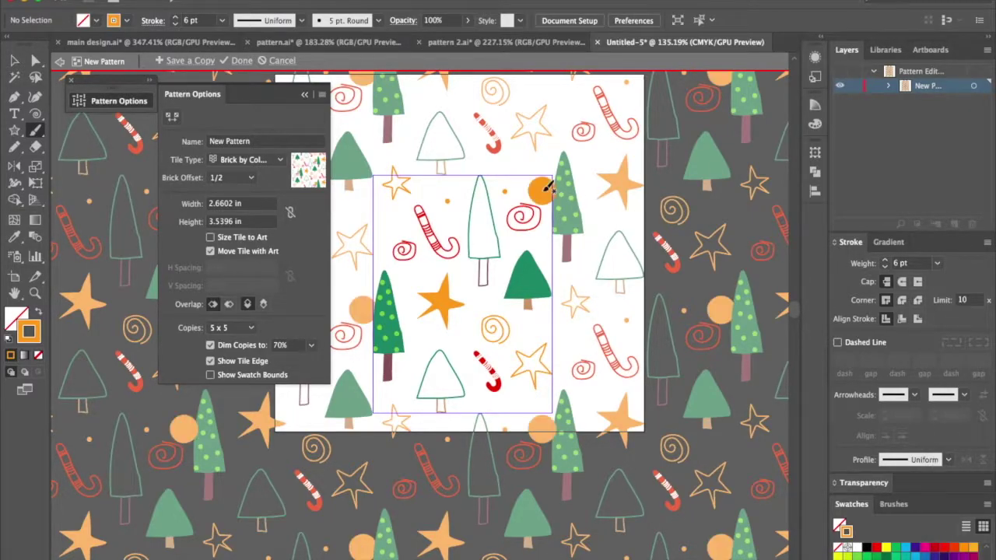
{"action": "key", "text": "ctrl+z"}
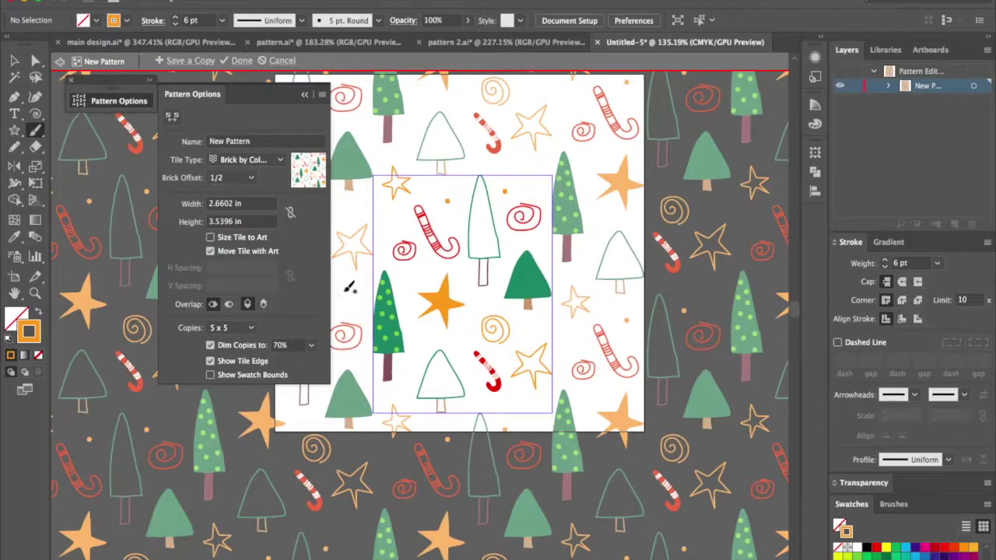
{"action": "left_click", "coordinate": [366, 302]}
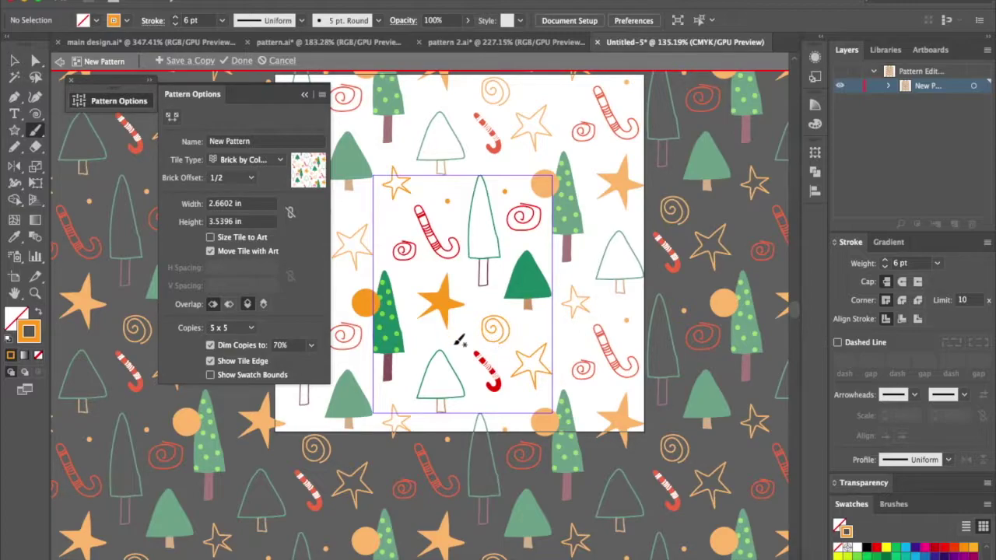
{"action": "left_click", "coordinate": [407, 378]}
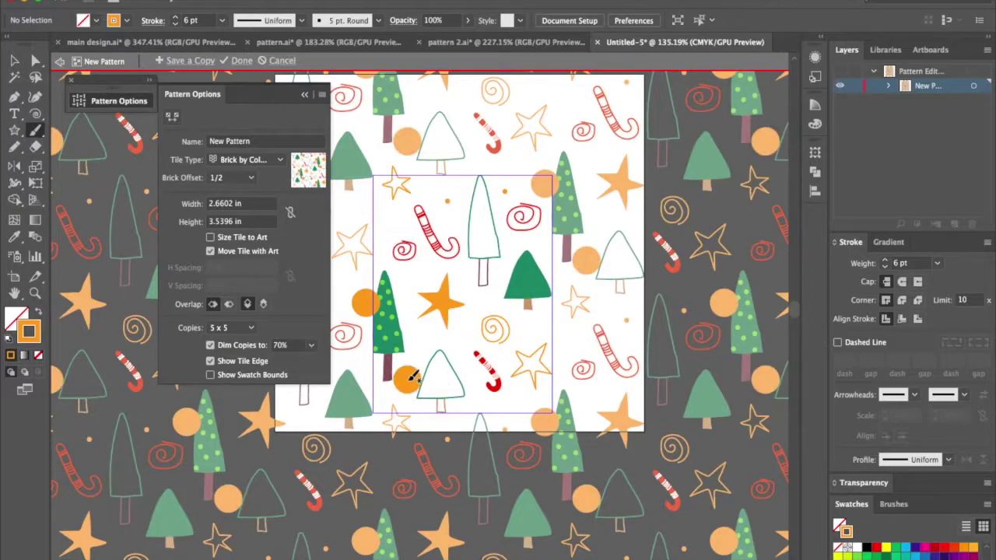
{"action": "left_click", "coordinate": [446, 200]}
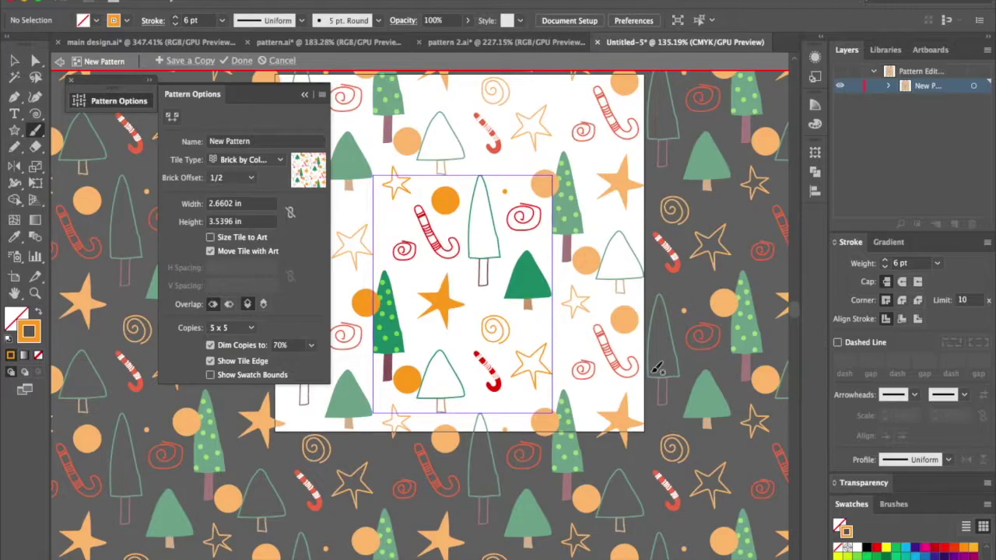
{"action": "key", "text": "ctrl+z"}
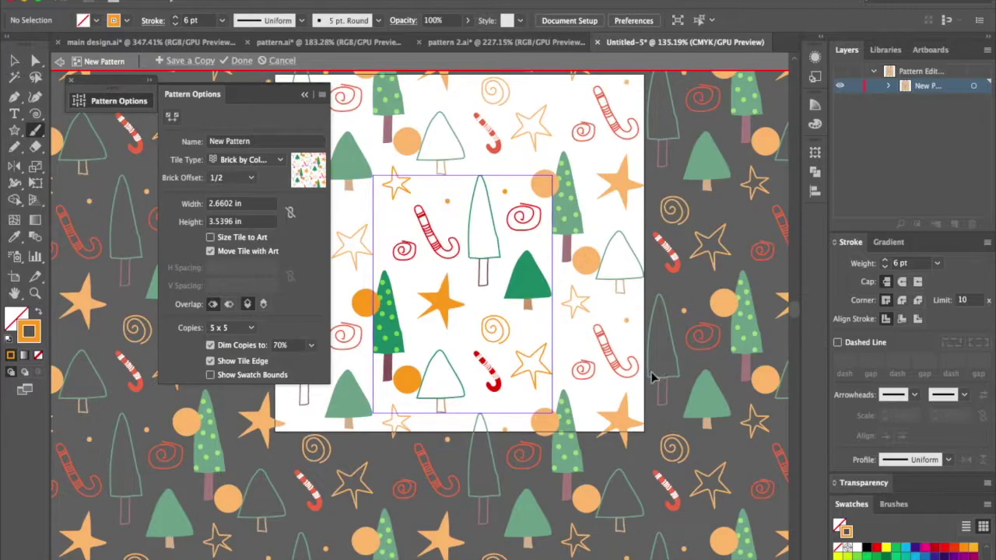
{"action": "key", "text": "ctrl+z"}
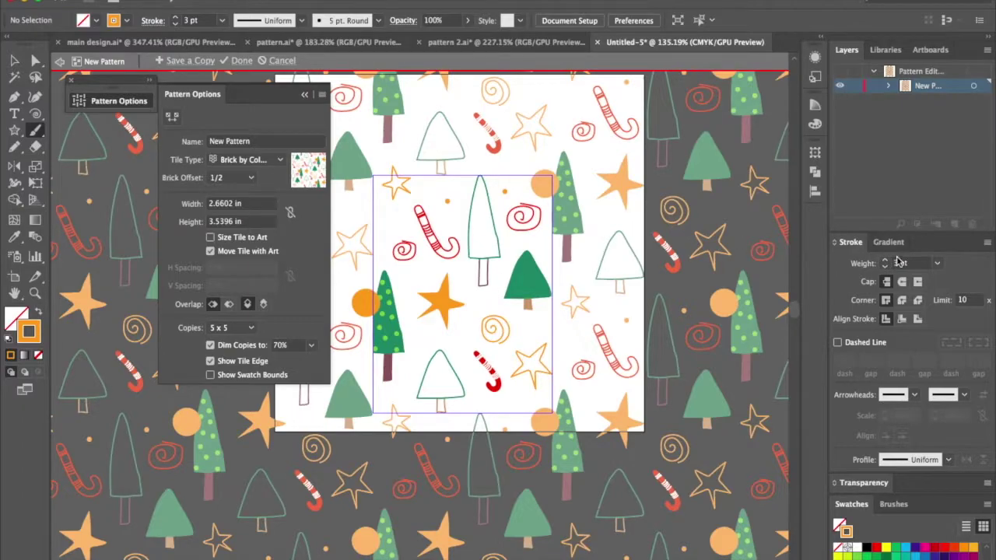
Step: Set the stroke weight to 1 pt and scatter small dots in the tile's gaps, in orange and in the filled tree's green
{"action": "left_click", "coordinate": [937, 264]}
{"action": "left_click", "coordinate": [957, 319]}
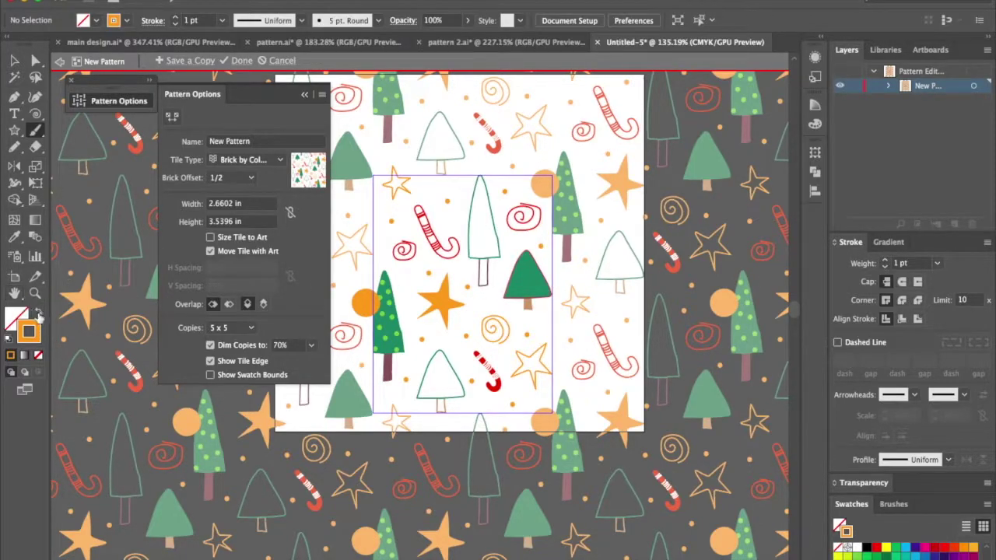
{"action": "key", "text": "i"}
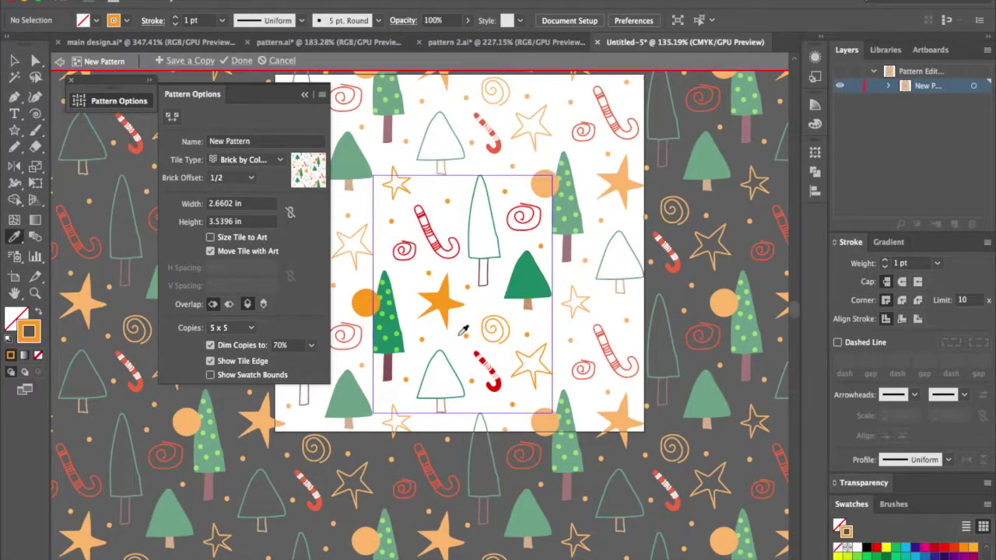
{"action": "left_click", "coordinate": [536, 279]}
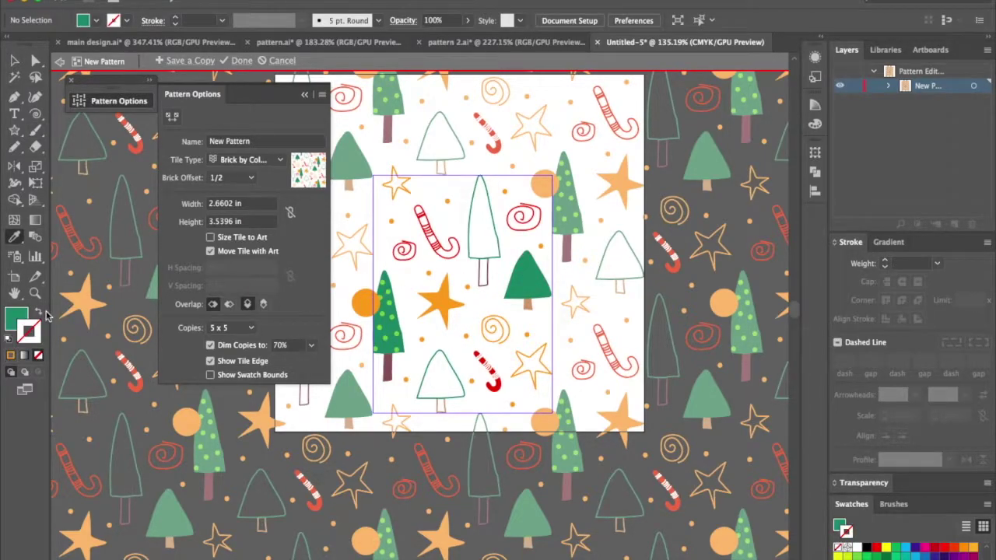
{"action": "left_click", "coordinate": [35, 130]}
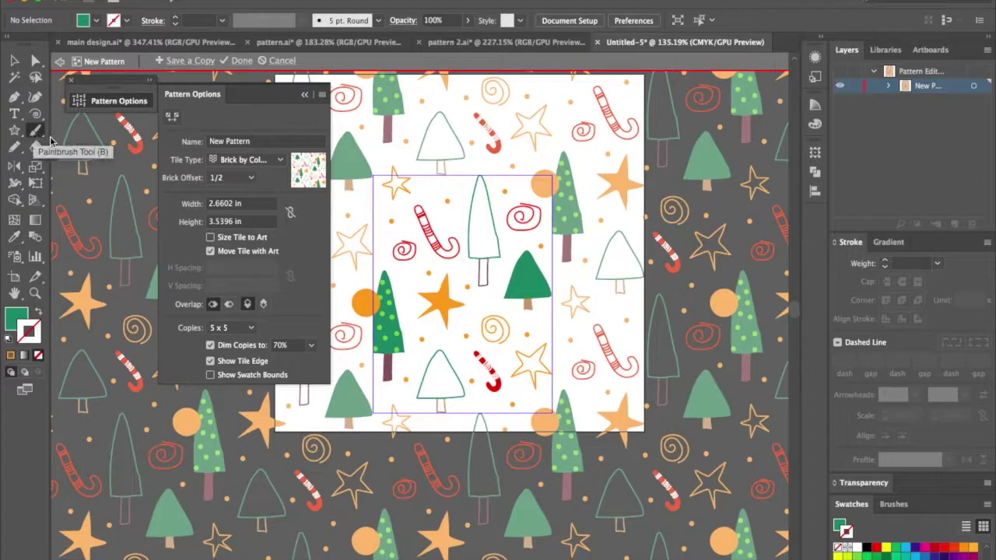
{"action": "left_click", "coordinate": [39, 312]}
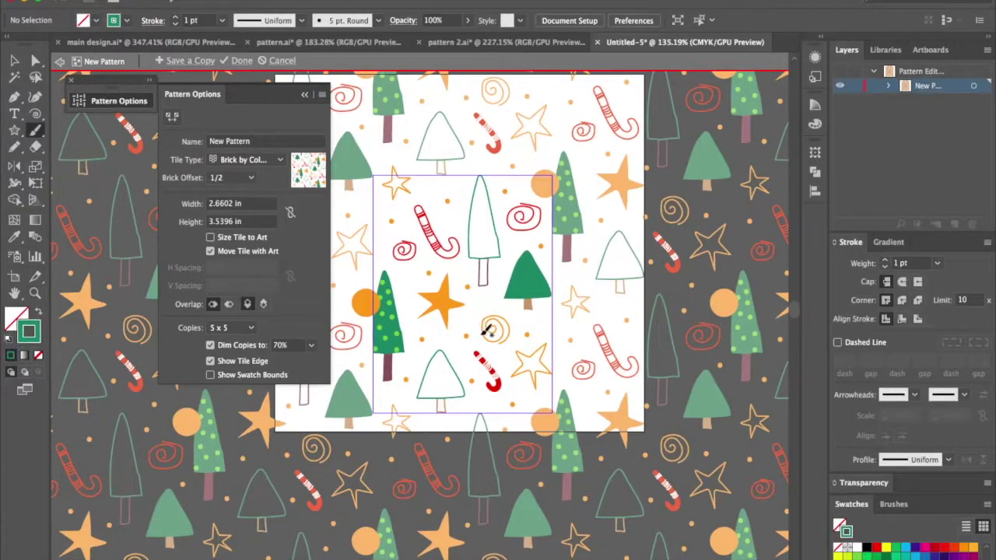
{"action": "left_click", "coordinate": [489, 304]}
{"action": "left_click", "coordinate": [466, 173]}
{"action": "left_click", "coordinate": [425, 177]}
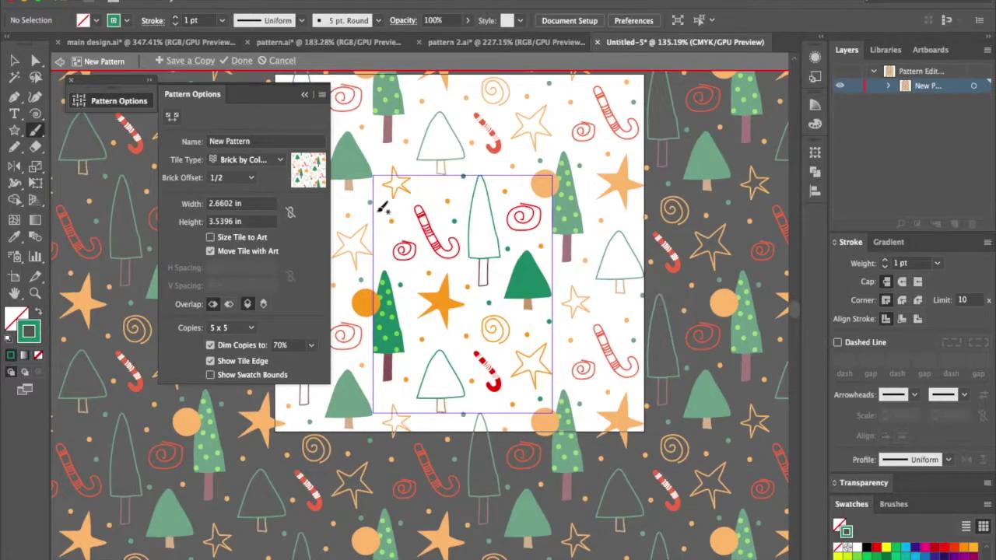
Step: Finish editing the pattern and accept the expansion of its active content
{"action": "left_click", "coordinate": [240, 61]}
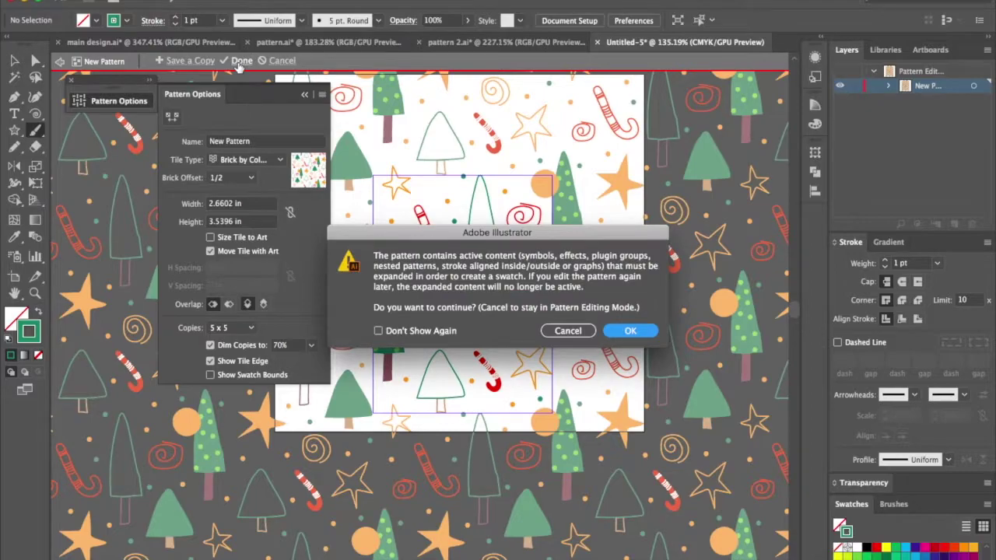
{"action": "left_click", "coordinate": [630, 331]}
Step: Draw a third artboard about 5.79 by 6.58 in beside the second one, aligned with its upper edge
{"action": "scroll", "coordinate": [358, 309], "scroll_direction": "right", "scroll_amount": 10}
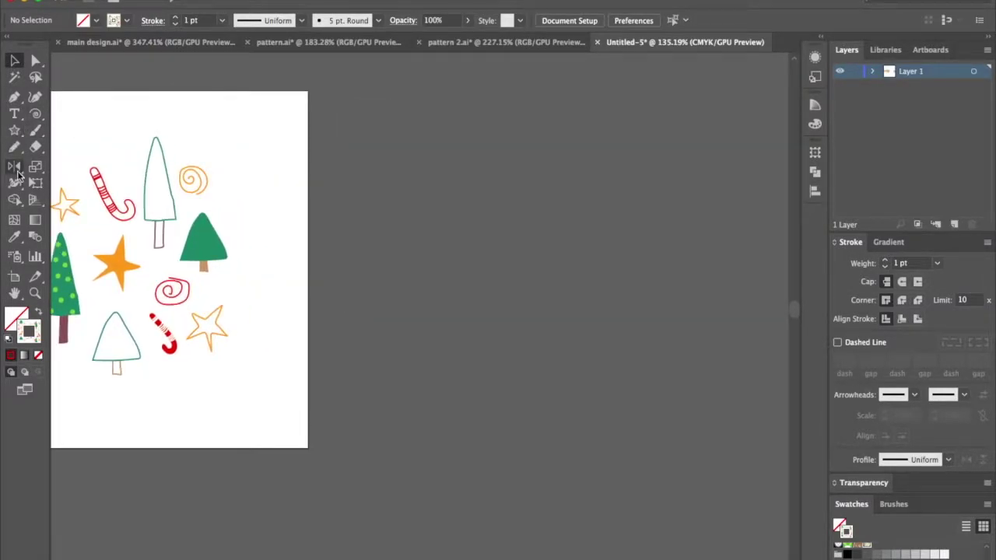
{"action": "left_click", "coordinate": [15, 278]}
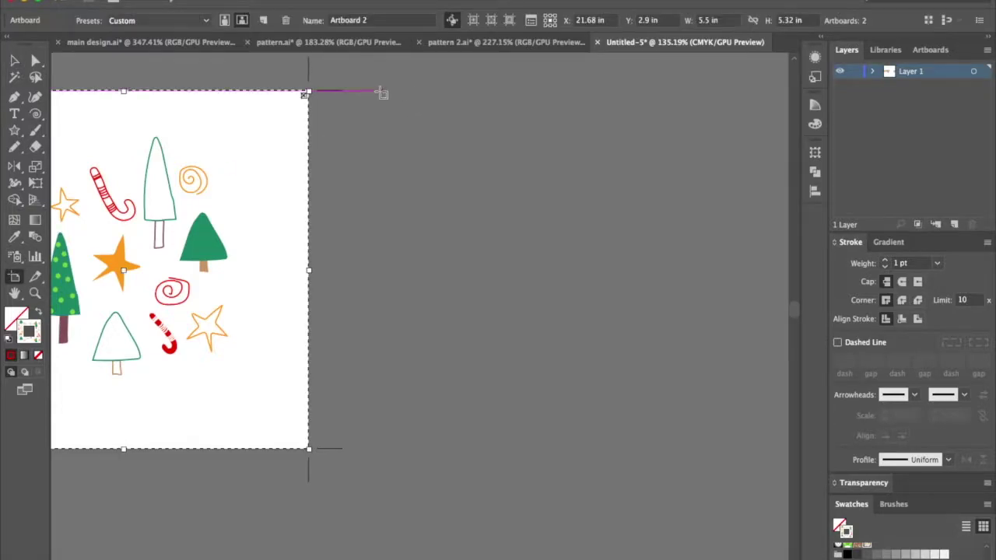
{"action": "left_click_drag", "start_coordinate": [375, 91], "coordinate": [510, 527]}
{"action": "left_click_drag", "start_coordinate": [600, 509], "coordinate": [764, 533]}
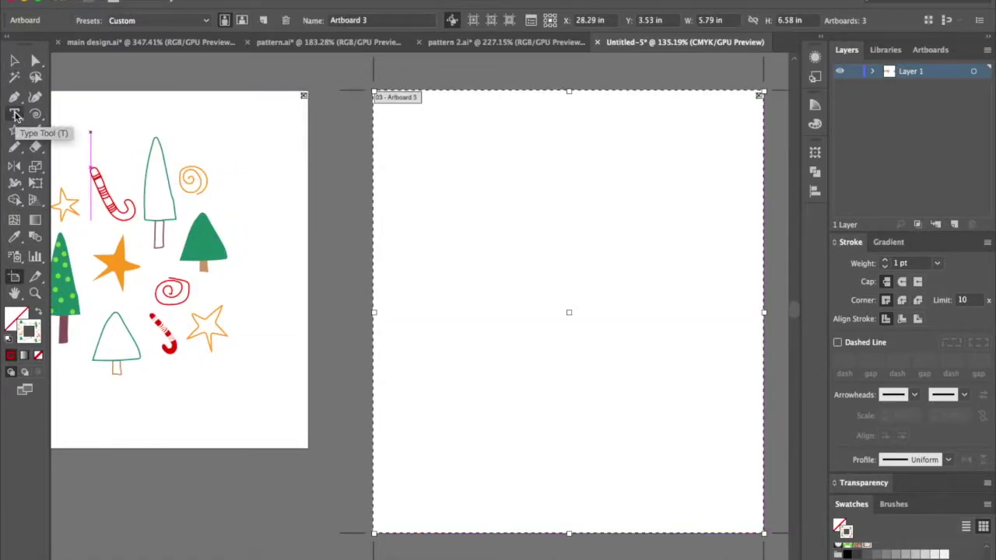
Step: Draw a white rectangle without stroke covering the third artboard and paste a copy directly in front of it
{"action": "left_click_drag", "start_coordinate": [14, 134], "coordinate": [62, 134]}
{"action": "scroll", "coordinate": [491, 196], "scroll_direction": "right", "scroll_amount": 3}
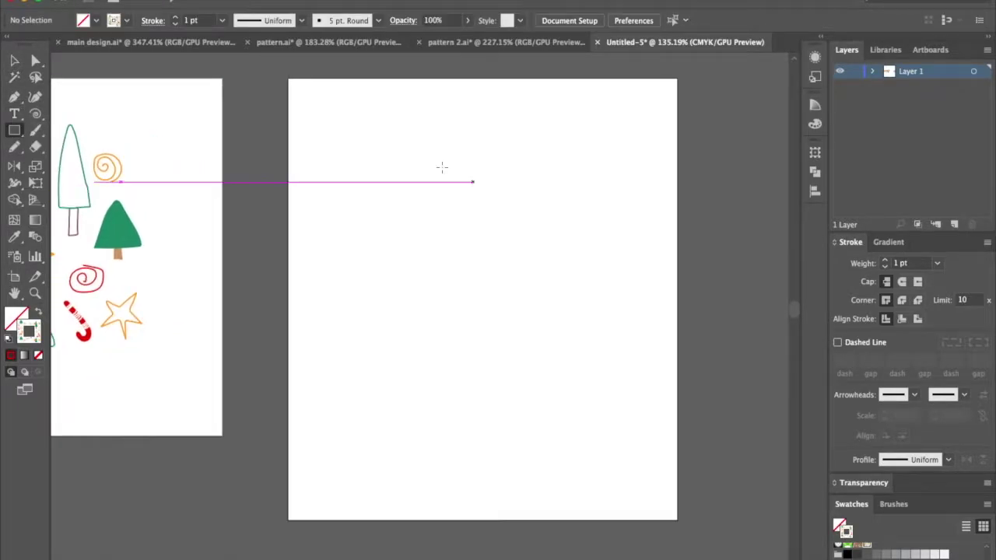
{"action": "left_click_drag", "start_coordinate": [288, 78], "coordinate": [677, 519]}
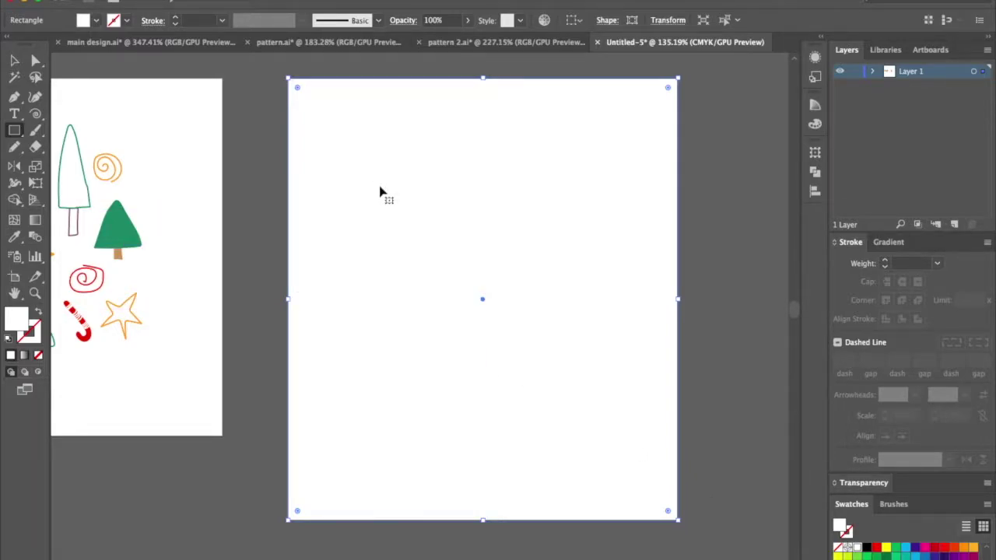
{"action": "key", "text": "ctrl+c"}
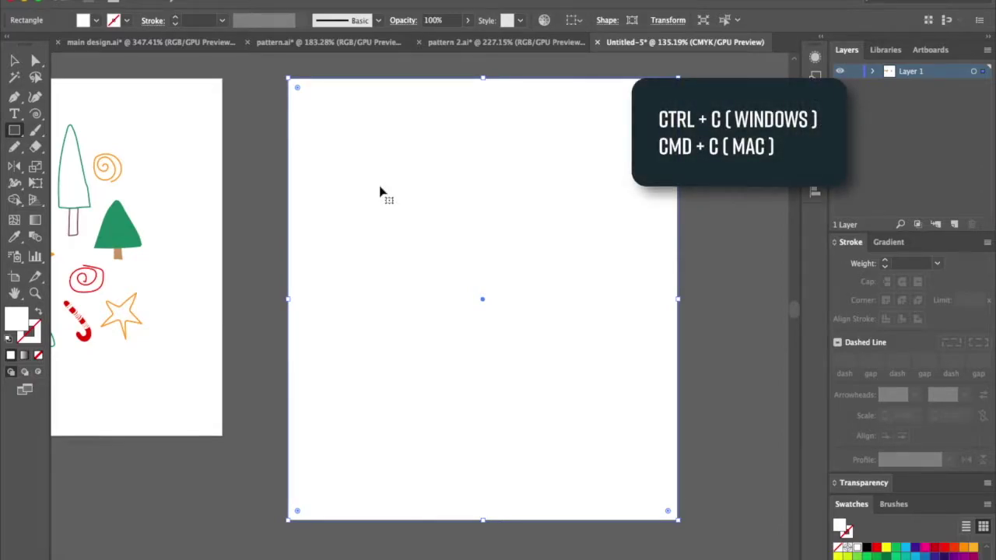
{"action": "key", "text": "ctrl+f"}
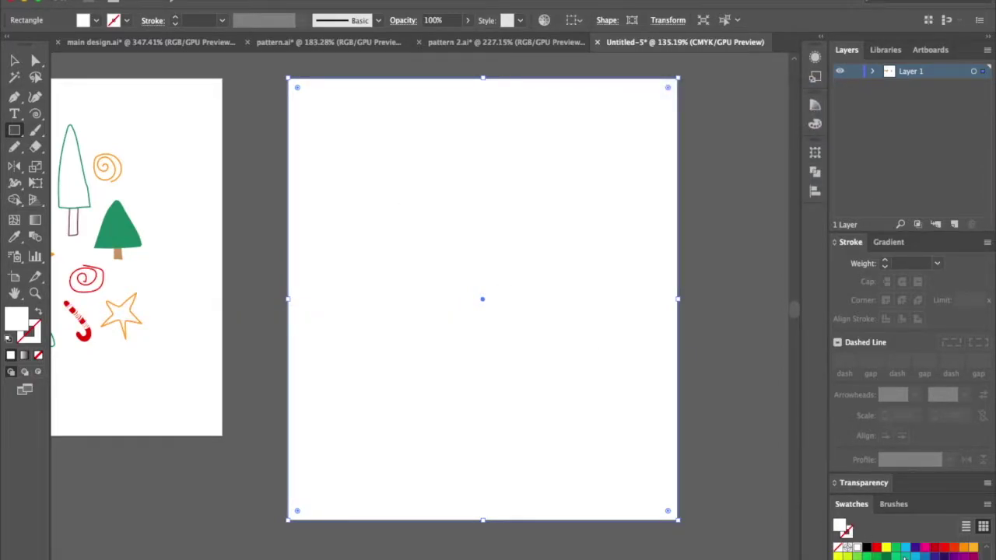
Step: Enlarge the swatches area and fill the front rectangle with the New Pattern swatch
{"action": "scroll", "coordinate": [904, 554], "scroll_direction": "down", "scroll_amount": 1}
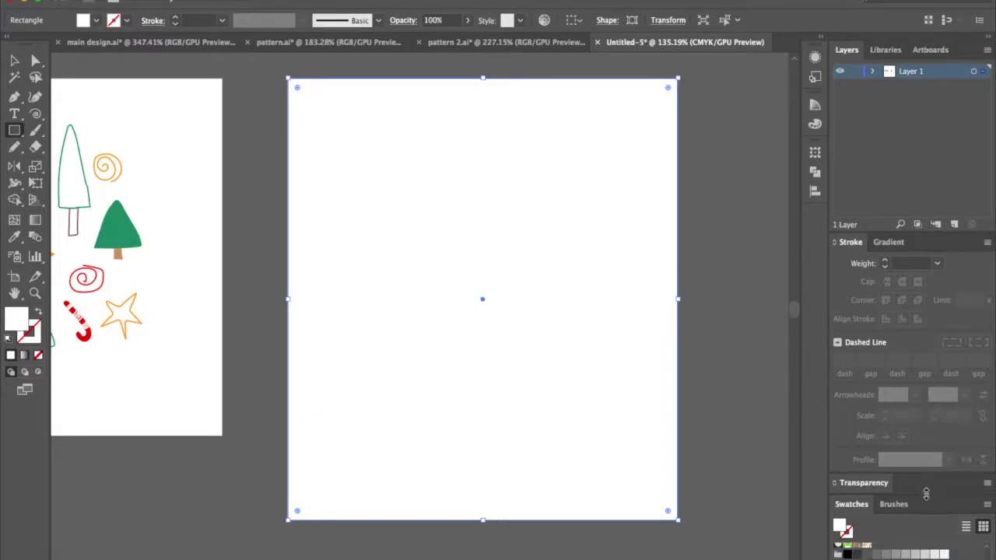
{"action": "left_click_drag", "start_coordinate": [925, 494], "coordinate": [926, 429]}
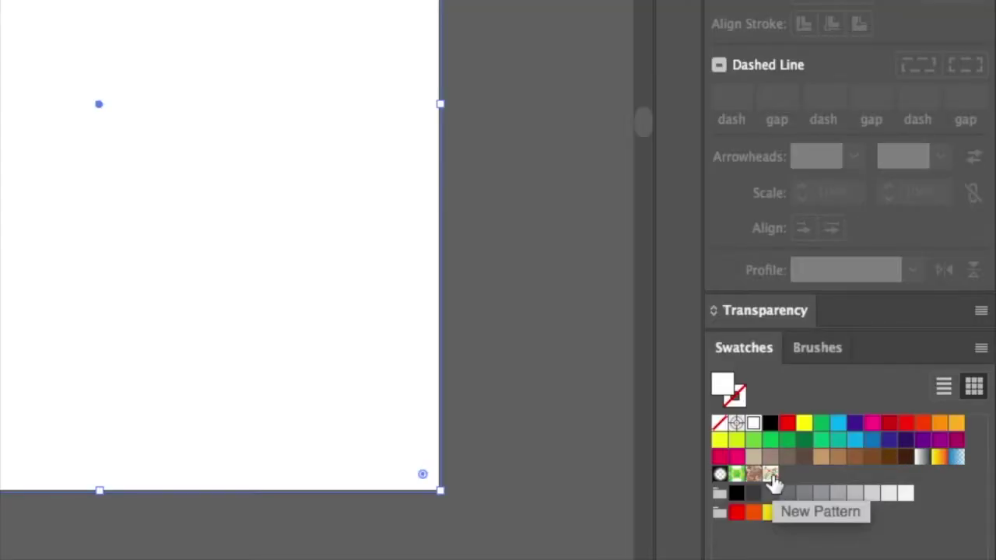
{"action": "left_click", "coordinate": [774, 482]}
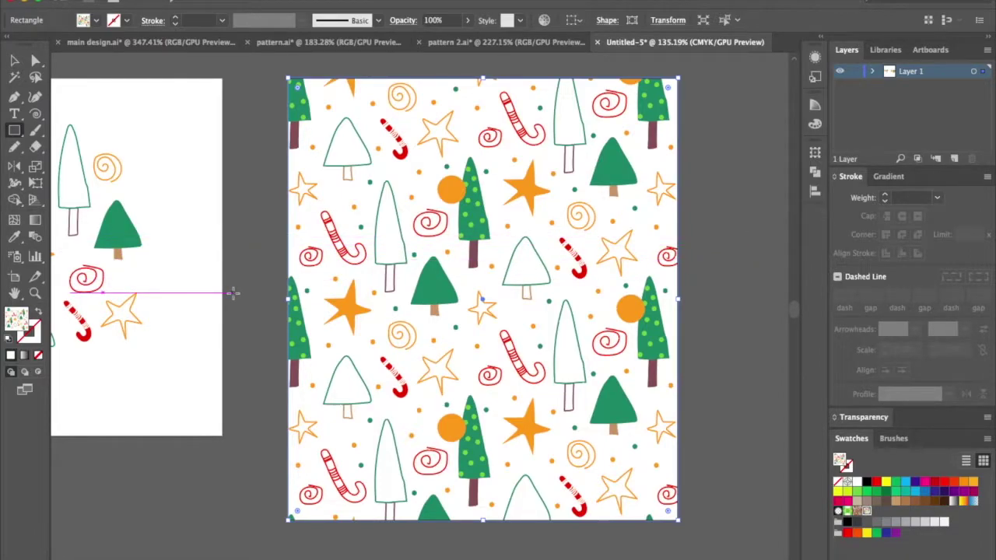
Step: Move the patterned rectangle down a little to expose the white rectangle behind it, and select the white one
{"action": "left_click", "coordinate": [14, 60]}
{"action": "left_click_drag", "start_coordinate": [342, 175], "coordinate": [346, 224]}
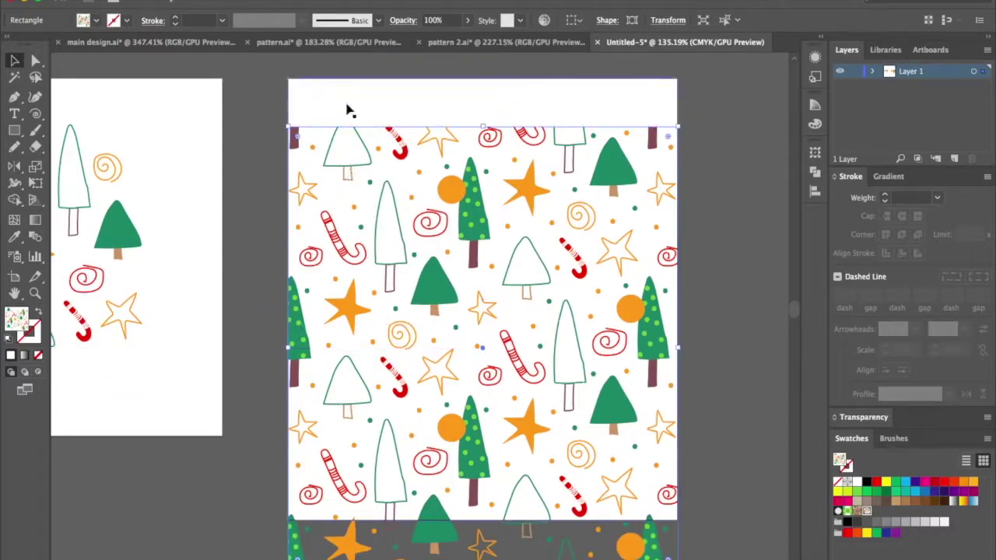
{"action": "left_click", "coordinate": [349, 104]}
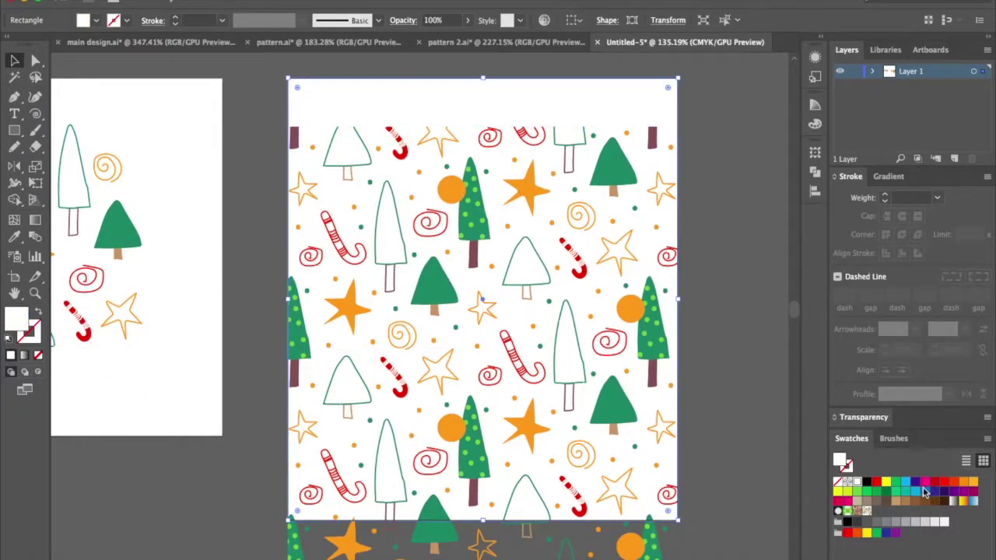
Step: Try the dark and pale yellow colors of the 50s Christmas theme on the background rectangle, and return its fill to white
{"action": "left_click", "coordinate": [885, 50]}
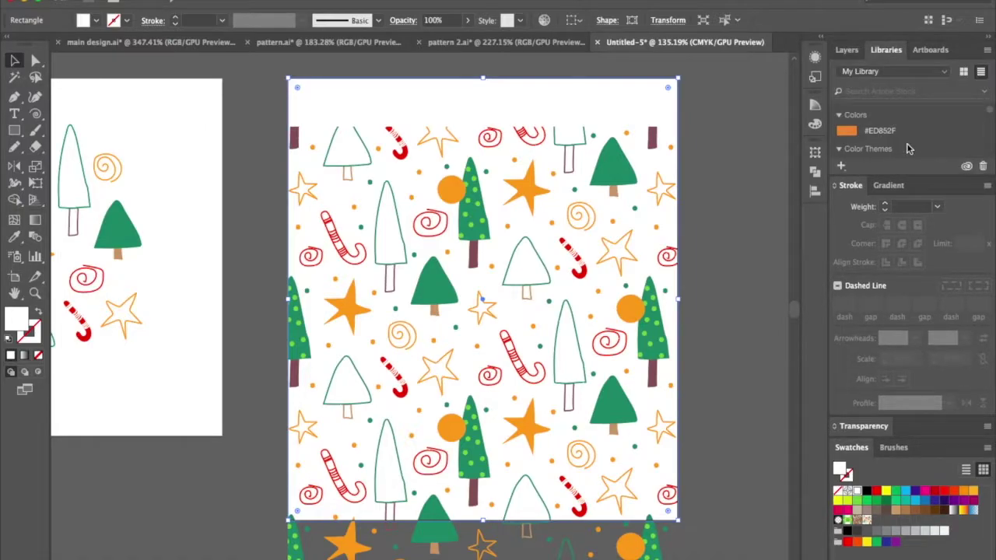
{"action": "left_click", "coordinate": [908, 148]}
{"action": "scroll", "coordinate": [902, 136], "scroll_direction": "down", "scroll_amount": 2}
{"action": "scroll", "coordinate": [895, 133], "scroll_direction": "up", "scroll_amount": 2}
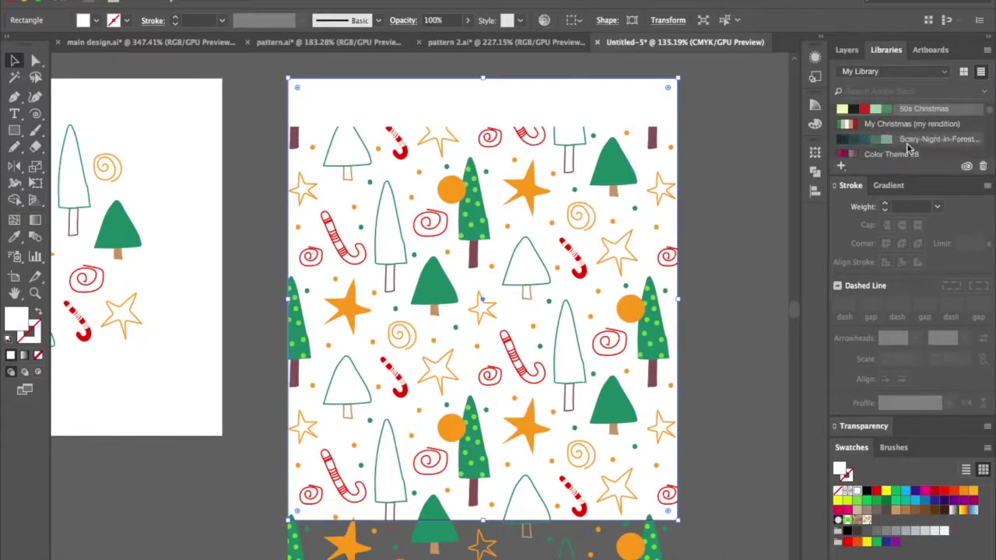
{"action": "left_click", "coordinate": [852, 110]}
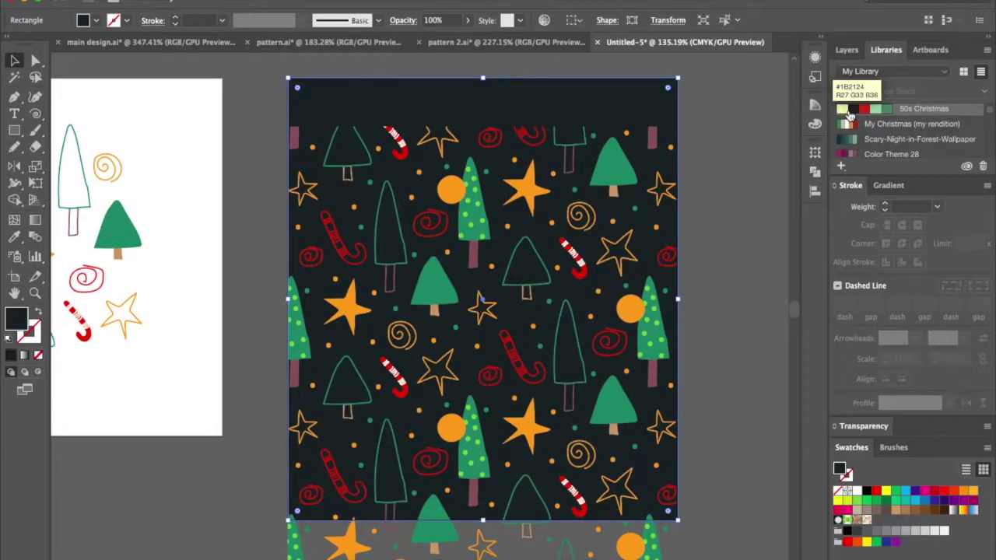
{"action": "left_click", "coordinate": [841, 111]}
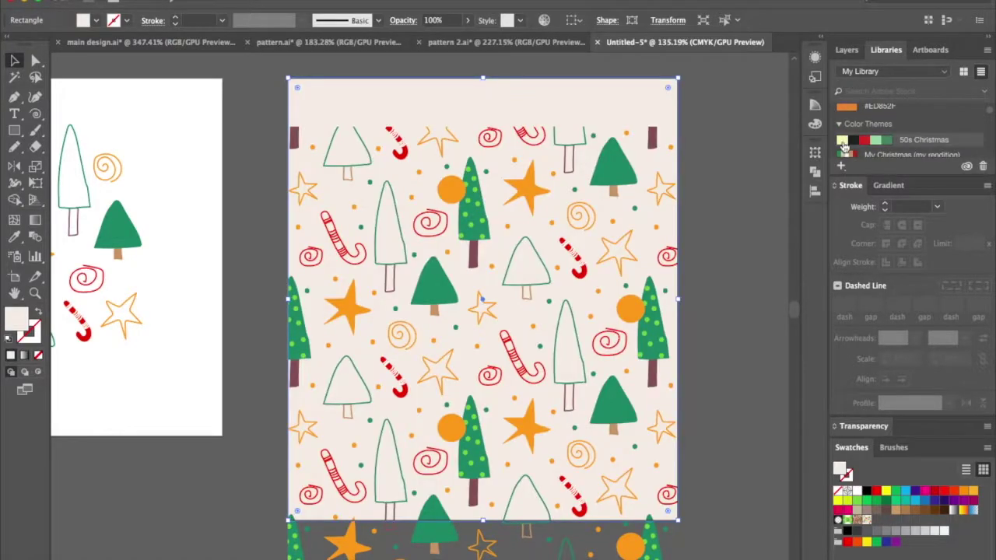
{"action": "scroll", "coordinate": [864, 124], "scroll_direction": "up", "scroll_amount": 1}
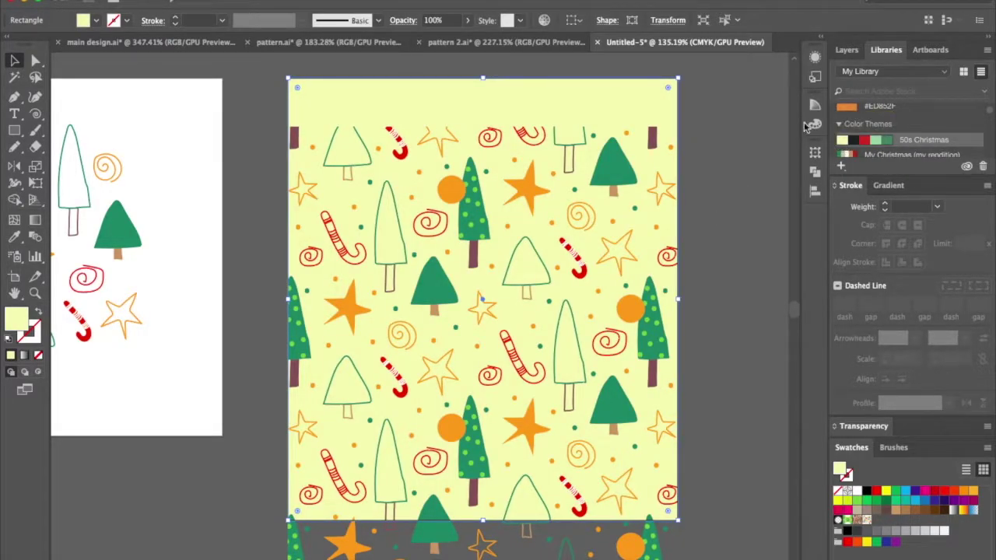
{"action": "left_click", "coordinate": [857, 490]}
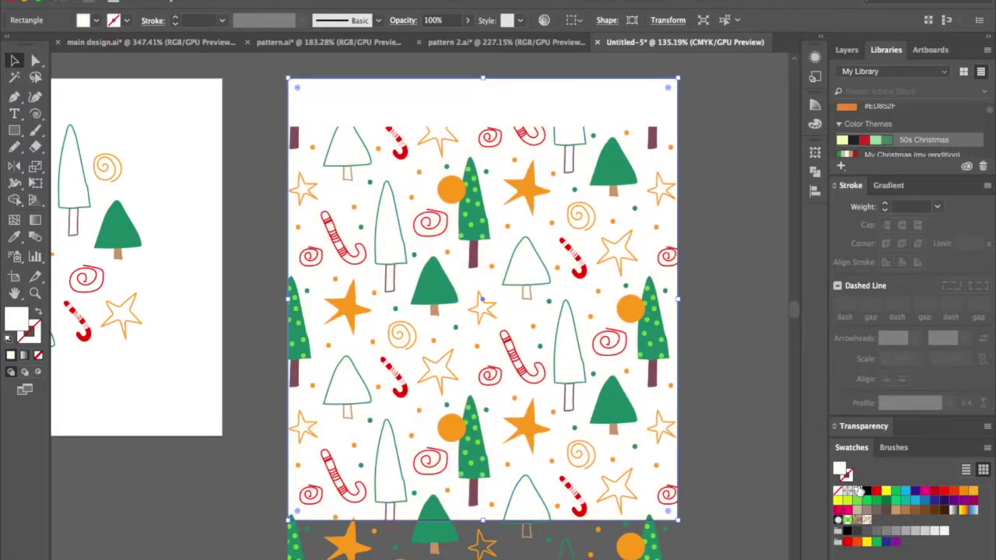
Step: Move the patterned rectangle back up so it covers the white rectangle on the third artboard, and deselect it
{"action": "left_click_drag", "start_coordinate": [628, 238], "coordinate": [629, 195]}
{"action": "left_click", "coordinate": [719, 248]}
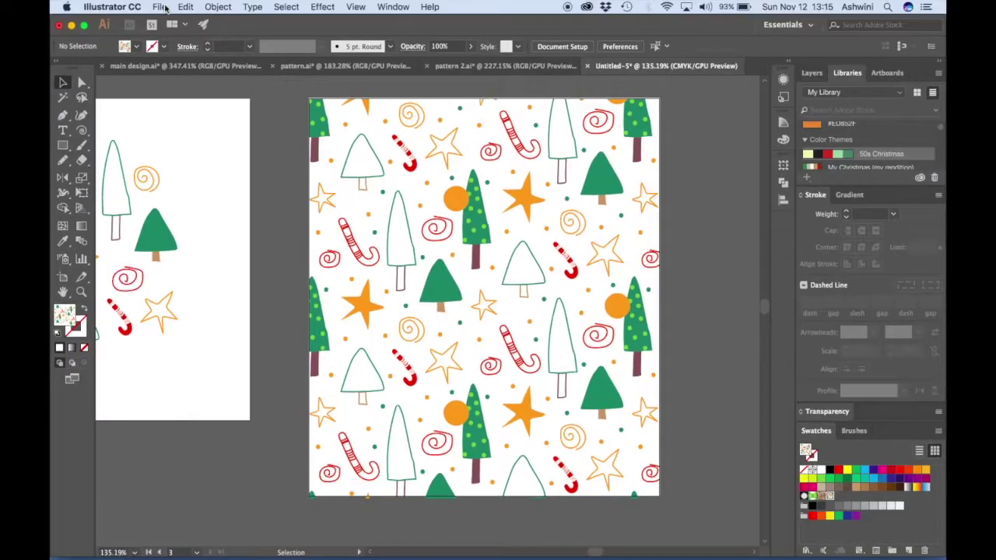
Step: Create a new CMYK document 21 in wide and 21 in high
{"action": "left_click", "coordinate": [159, 6]}
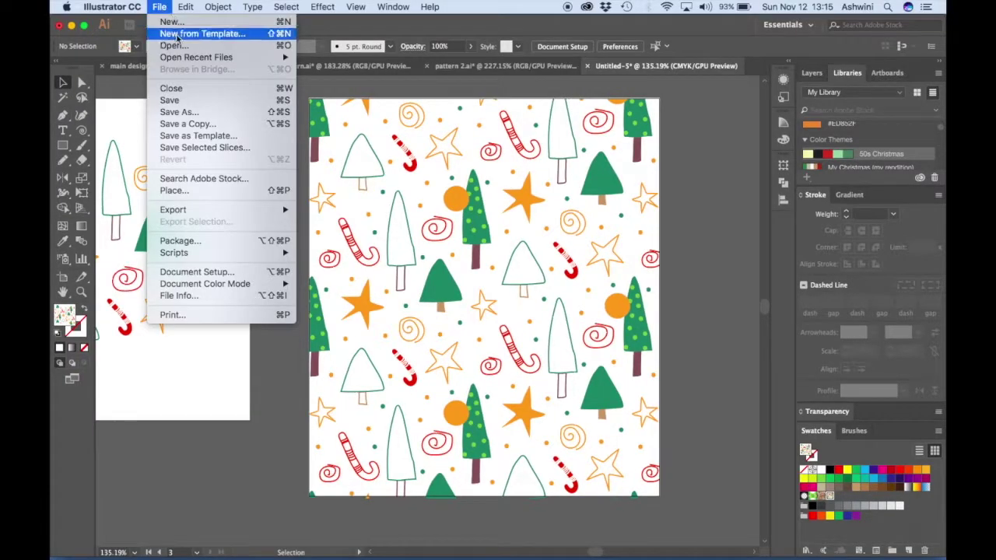
{"action": "left_click", "coordinate": [178, 26]}
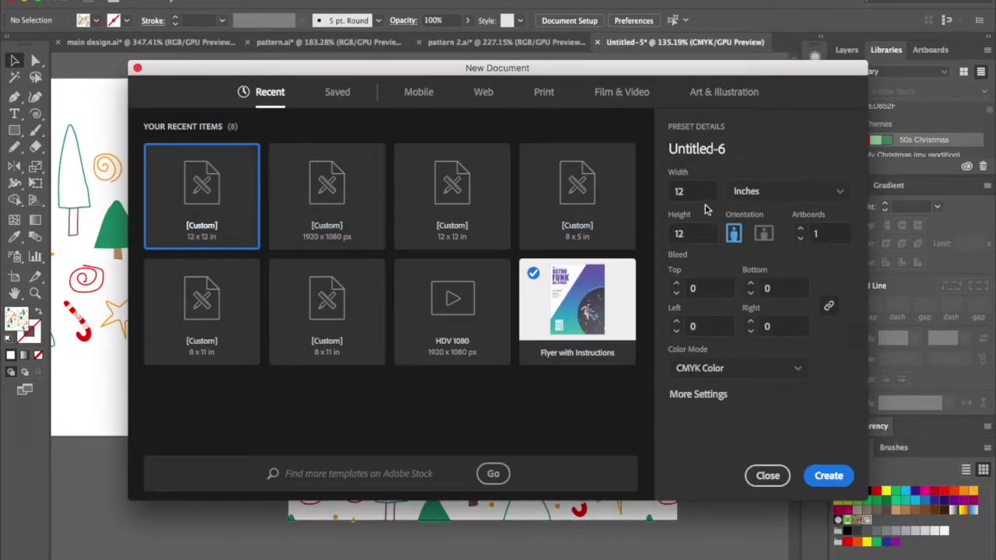
{"action": "left_click", "coordinate": [669, 194]}
{"action": "key", "text": "Tab"}
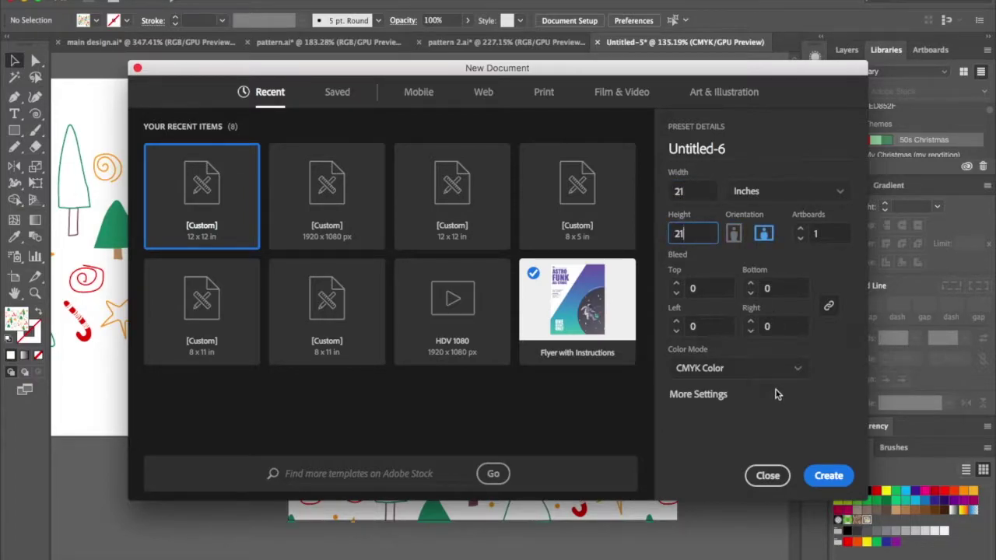
{"action": "left_click", "coordinate": [828, 475]}
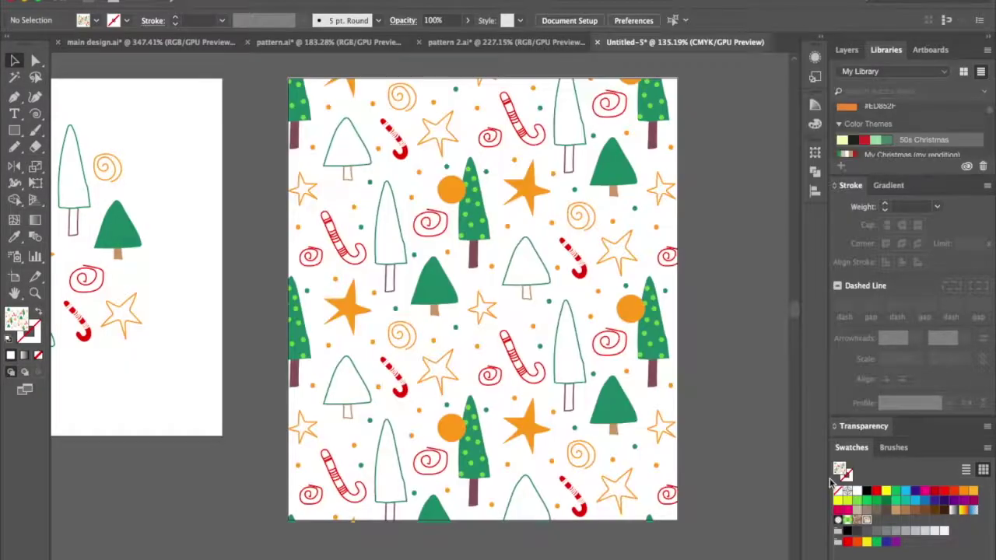
Step: Copy the patterned rectangle from the Untitled-5 document into Untitled-6 and place it beside the artboard's upper right corner
{"action": "left_click", "coordinate": [520, 44]}
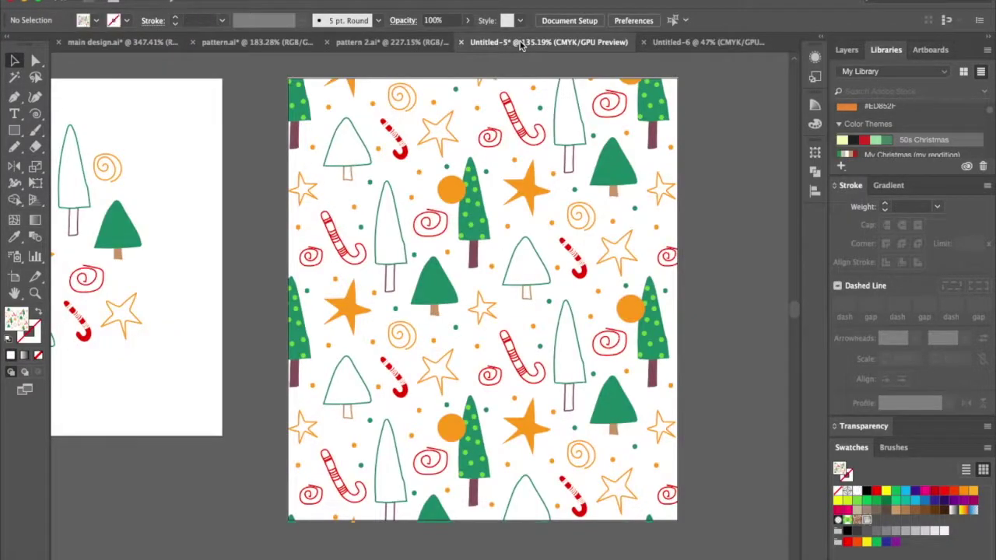
{"action": "left_click", "coordinate": [531, 95]}
{"action": "key", "text": "ctrl+c"}
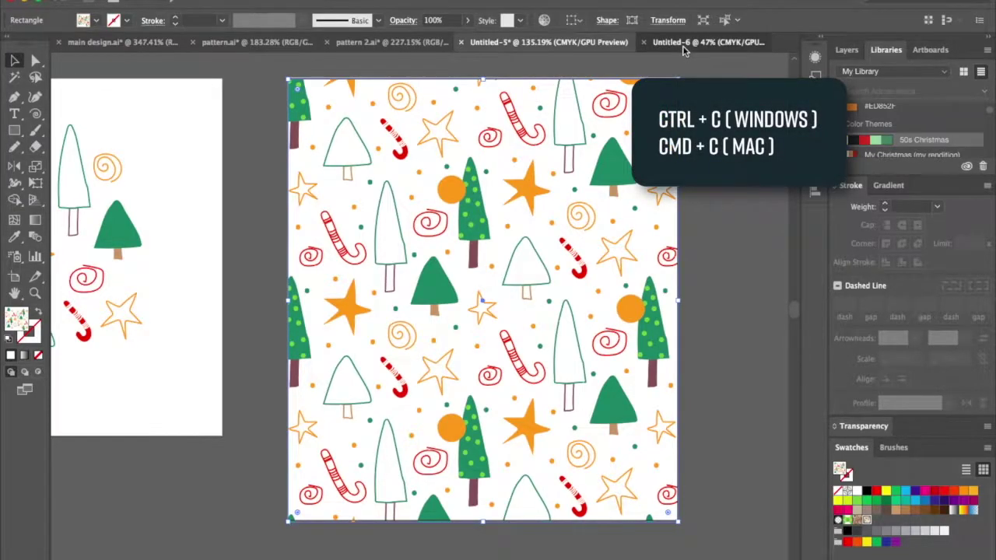
{"action": "left_click", "coordinate": [683, 47]}
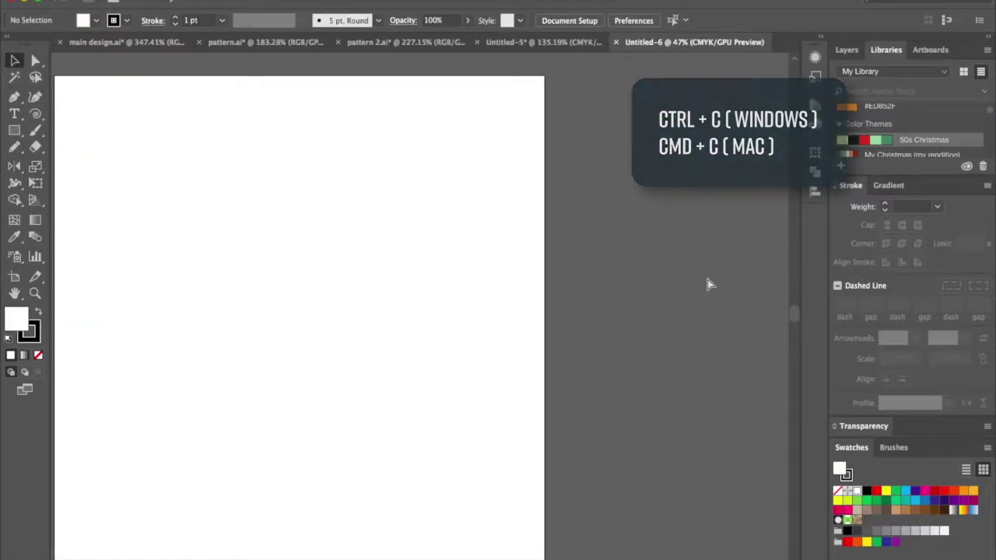
{"action": "key", "text": "ctrl+v"}
{"action": "left_click_drag", "start_coordinate": [456, 295], "coordinate": [670, 137]}
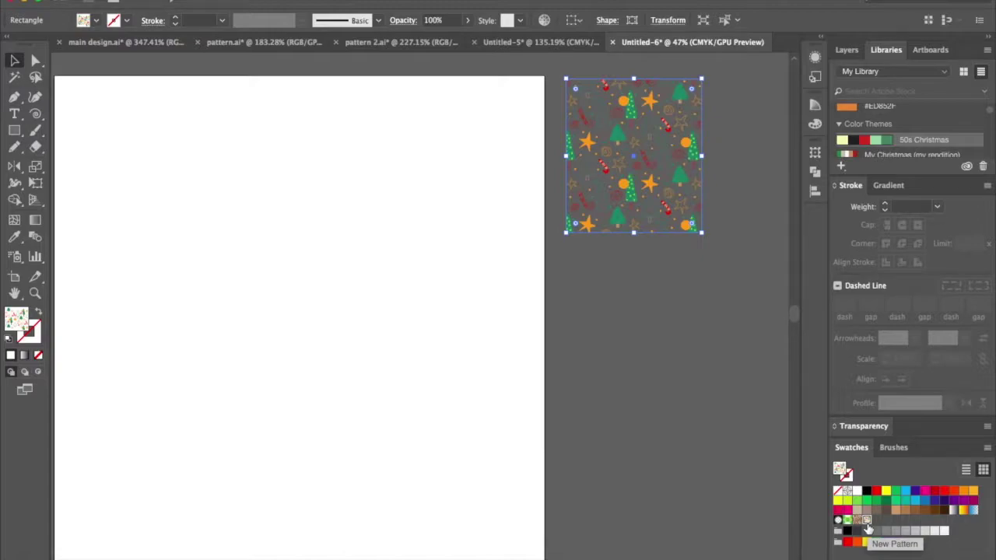
Step: Draw a rectangle covering the whole 21 in artboard, filled with the New Pattern swatch and without stroke
{"action": "left_click_drag", "start_coordinate": [867, 529], "coordinate": [678, 194]}
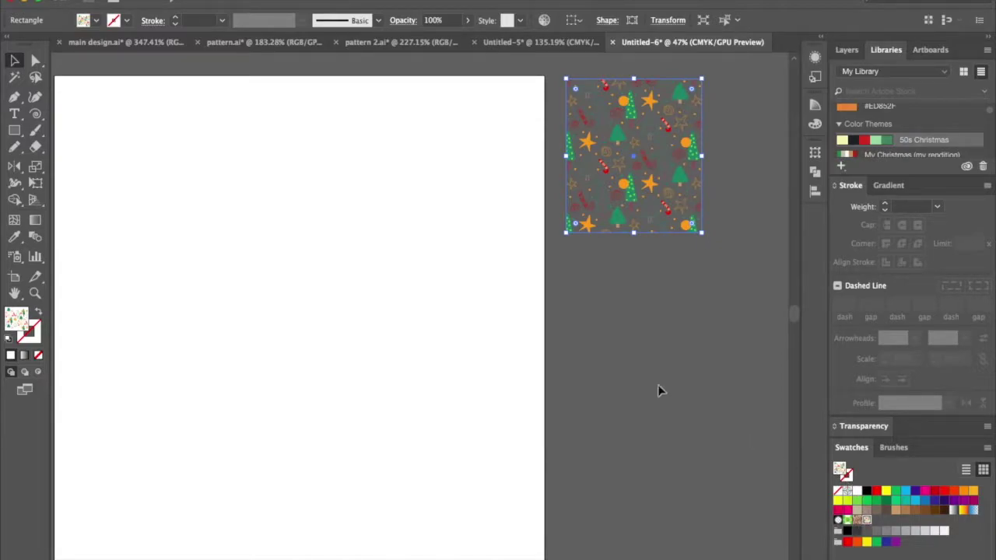
{"action": "key", "text": "ctrl+0"}
{"action": "left_click", "coordinate": [14, 129]}
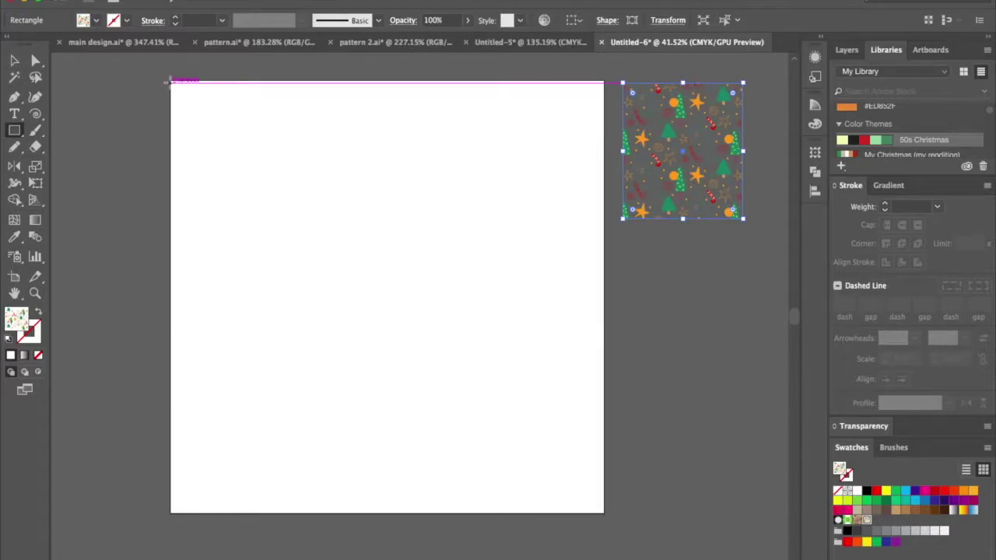
{"action": "left_click_drag", "start_coordinate": [171, 81], "coordinate": [604, 513]}
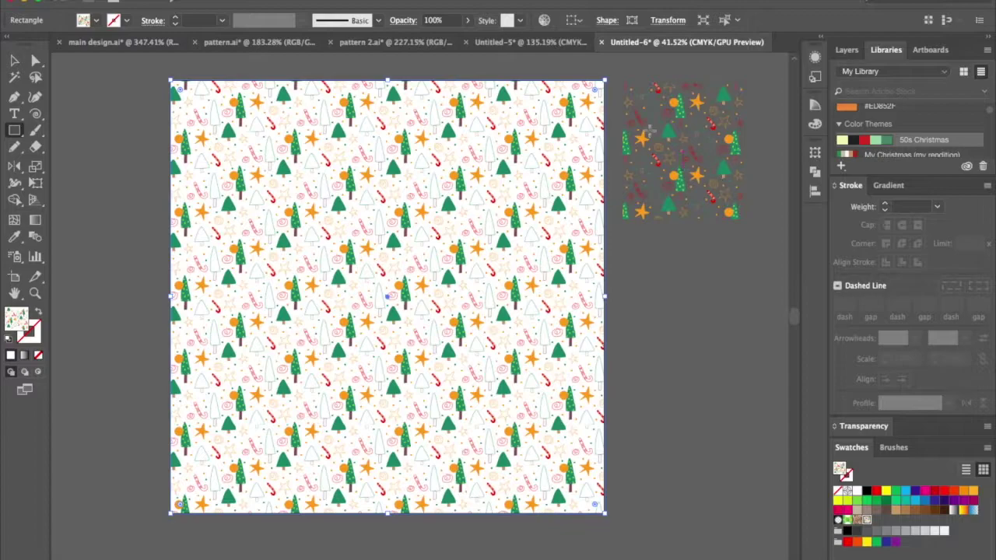
Step: Review the doodle and pattern artboards in the Untitled-5 document and return to Untitled-6
{"action": "left_click", "coordinate": [527, 43]}
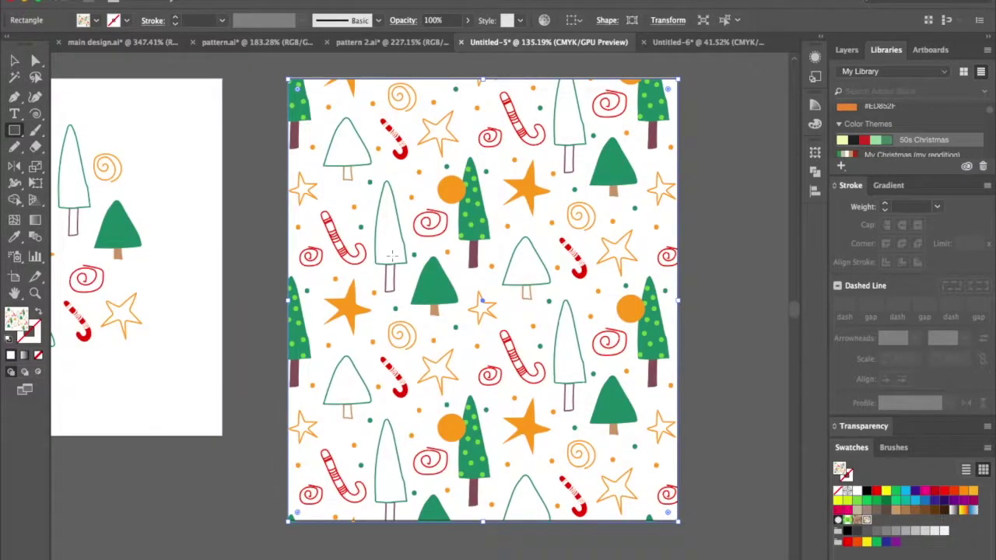
{"action": "scroll", "coordinate": [393, 257], "scroll_direction": "left", "scroll_amount": 5}
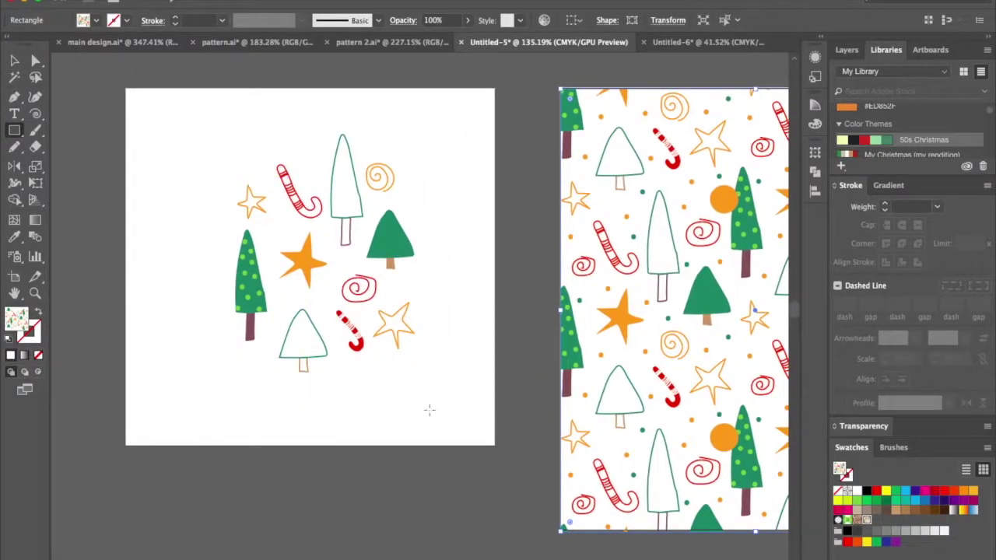
{"action": "key", "text": "ctrl+equal"}
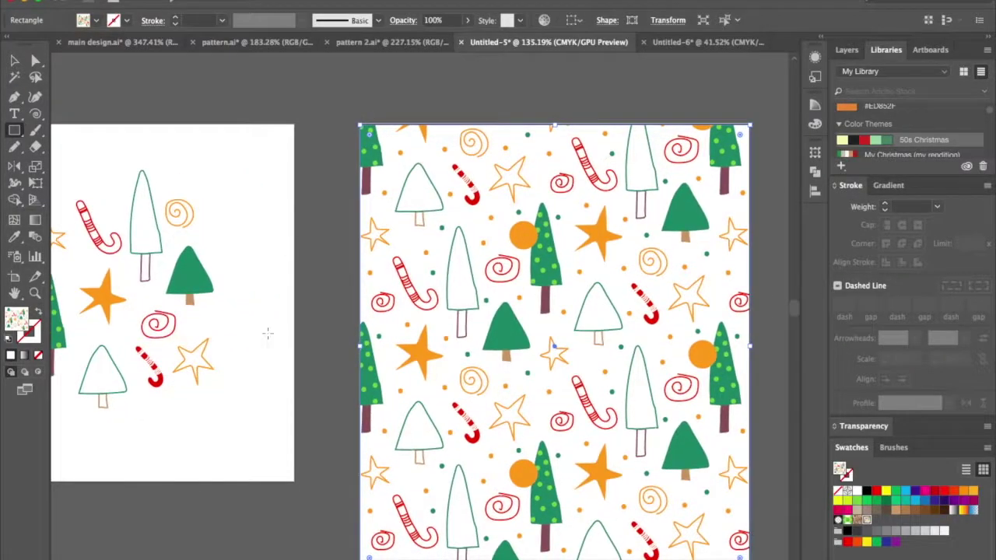
{"action": "left_click", "coordinate": [674, 44]}
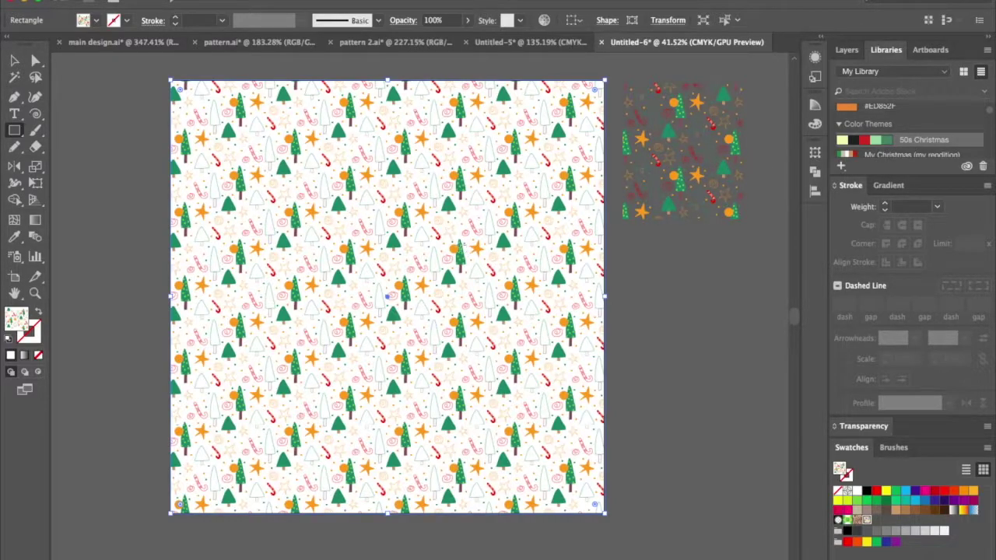
Step: Fill the artboard-sized rectangle with white and again with New Pattern, and delete the small patterned rectangle beside the artboard
{"action": "left_click", "coordinate": [858, 491]}
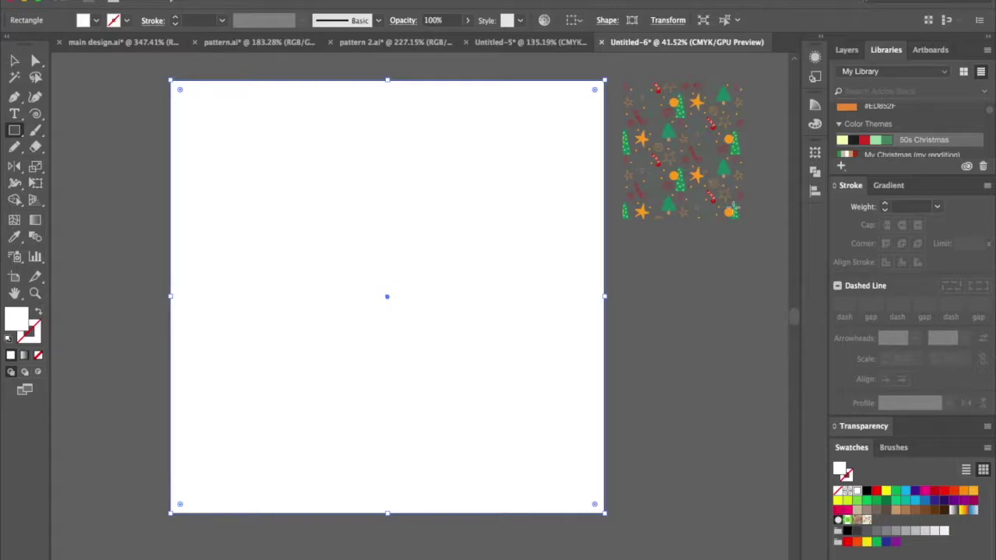
{"action": "left_click", "coordinate": [866, 519]}
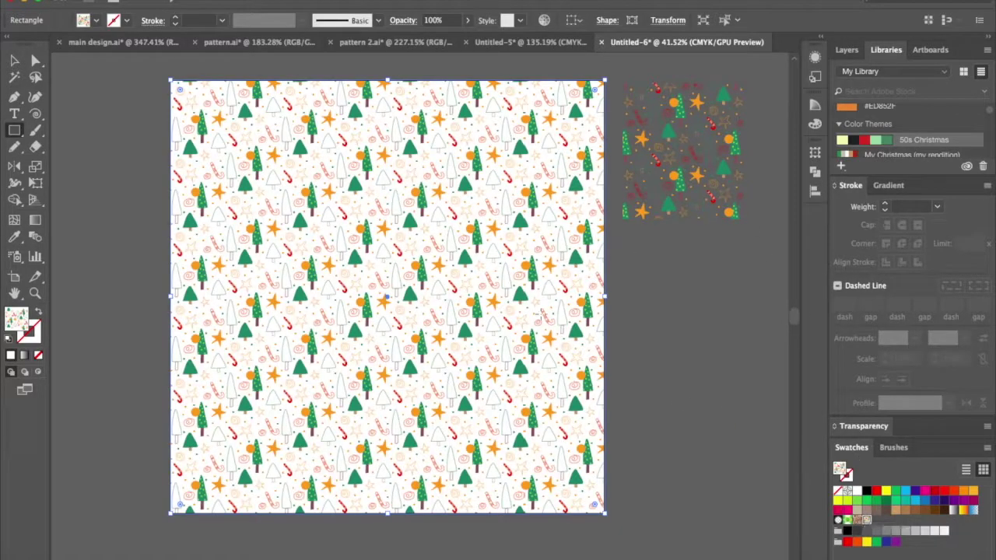
{"action": "key", "text": "v"}
{"action": "left_click", "coordinate": [675, 178]}
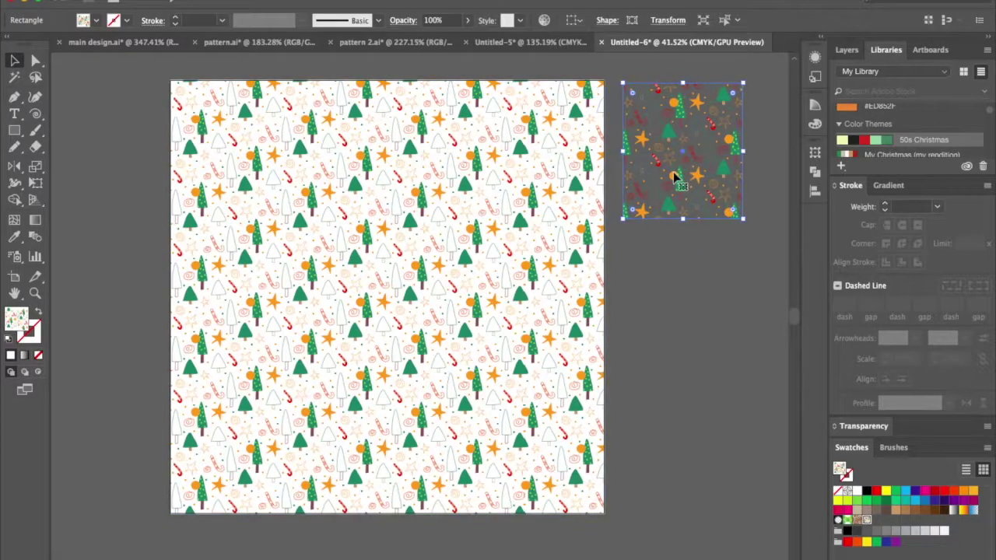
{"action": "key", "text": "Delete"}
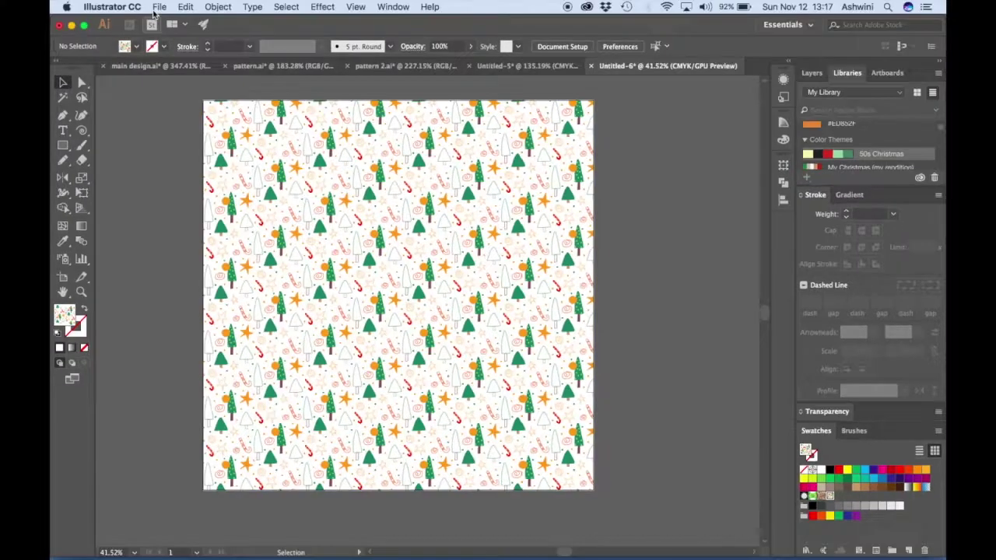
Step: Export the design as a JPEG file named wrappo in the Christmas Wrapping paper folder
{"action": "left_click", "coordinate": [158, 6]}
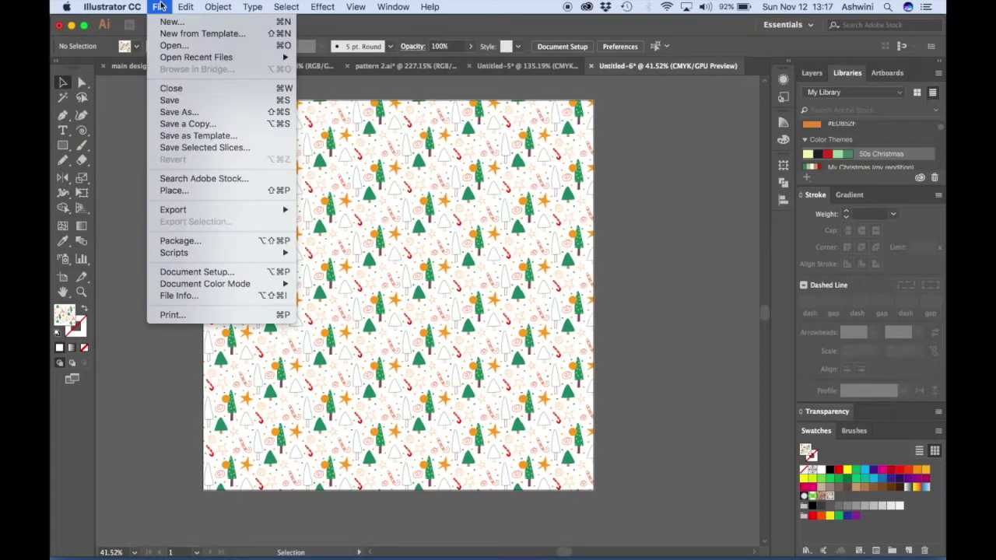
{"action": "mouse_move", "coordinate": [188, 209]}
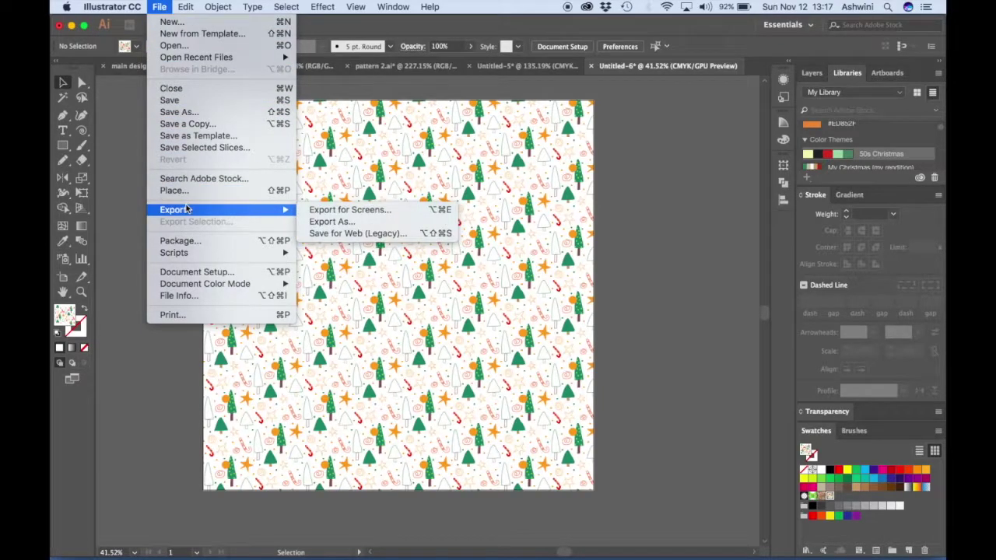
{"action": "left_click", "coordinate": [319, 223]}
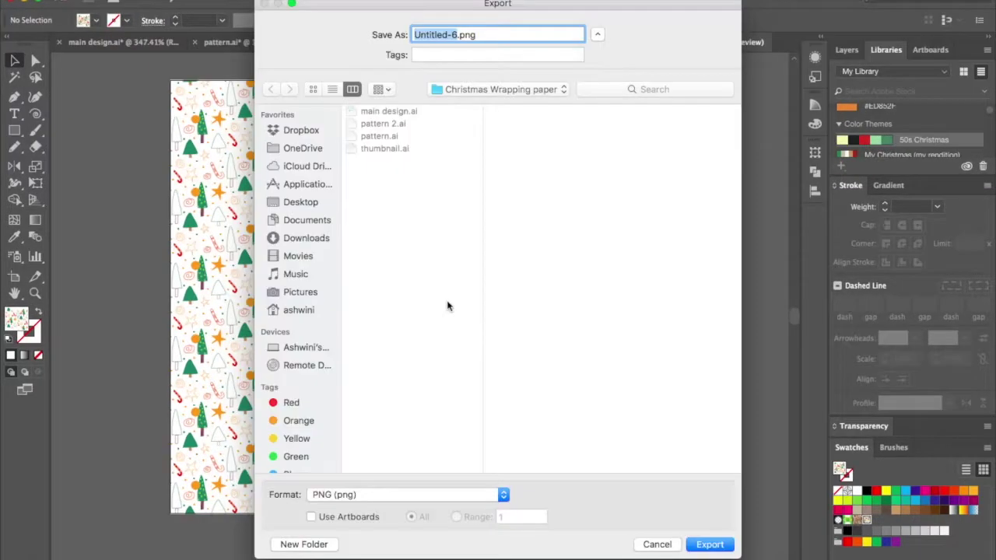
{"action": "left_click", "coordinate": [503, 494]}
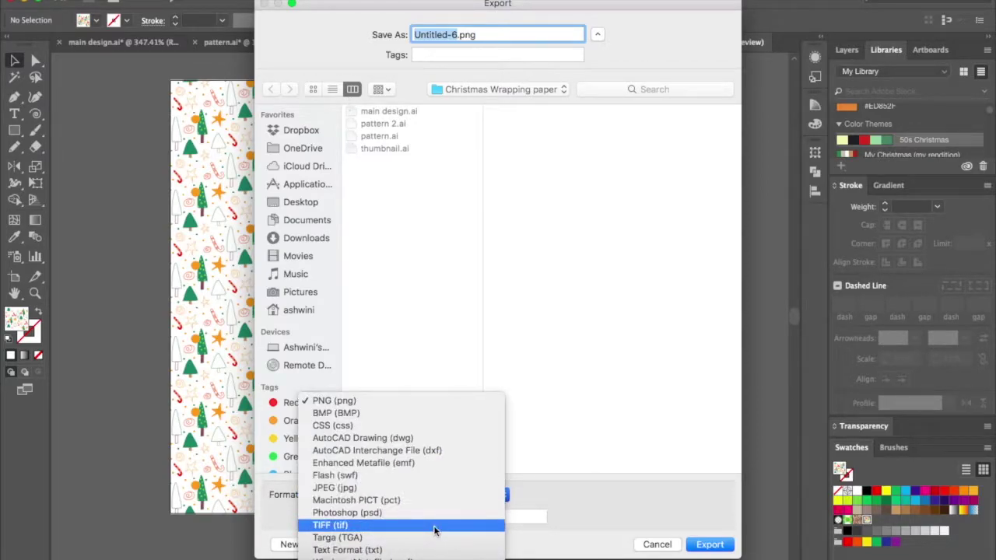
{"action": "left_click", "coordinate": [399, 487]}
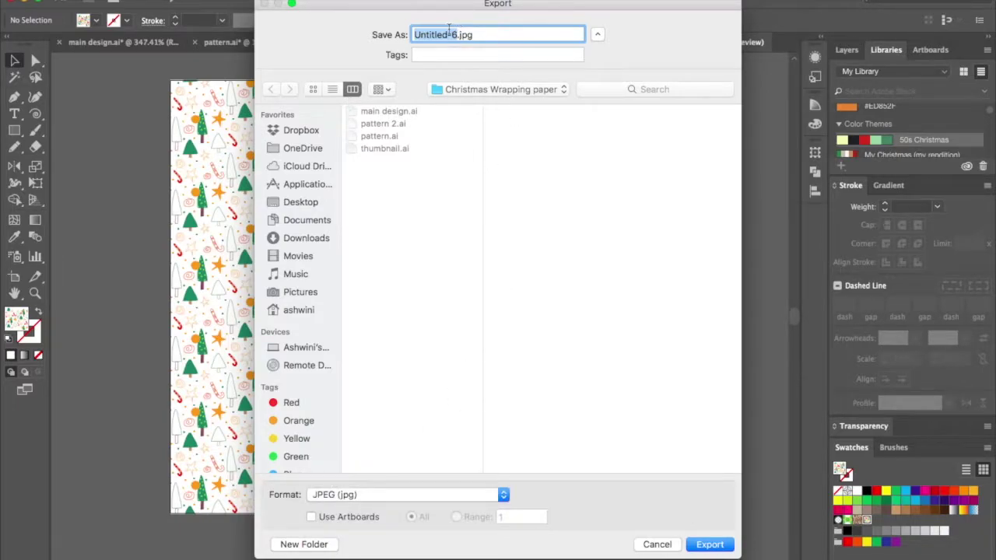
{"action": "type", "text": "wrappo"}
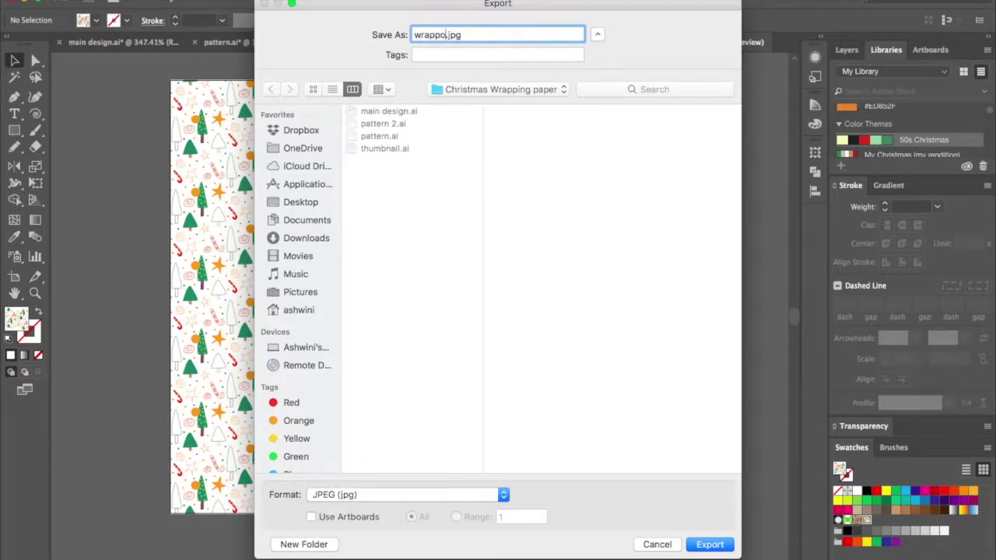
{"action": "left_click", "coordinate": [711, 546]}
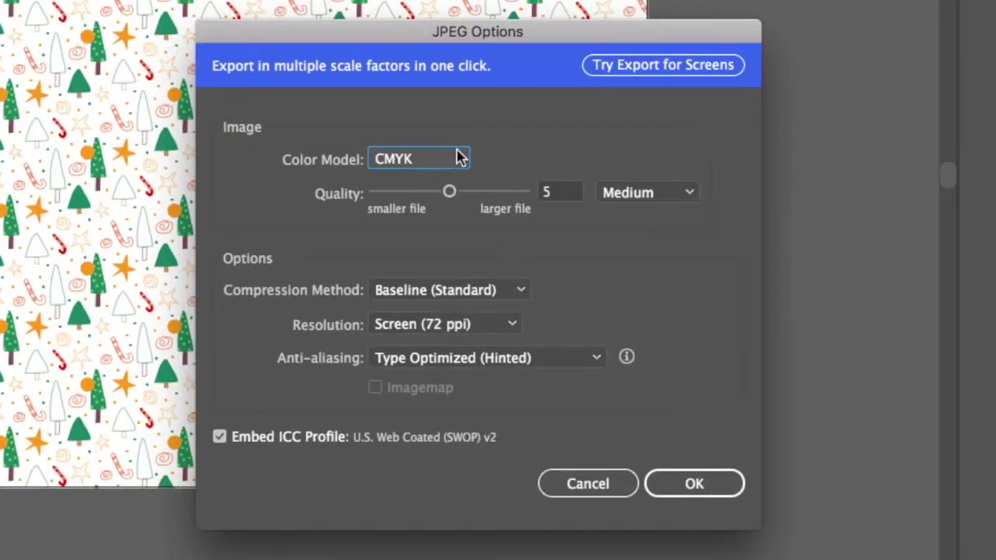
Step: Set the JPEG resolution to High (300 ppi), complete the export and return from the wrappo.jpg preview to the Untitled-6 document
{"action": "left_click", "coordinate": [421, 326]}
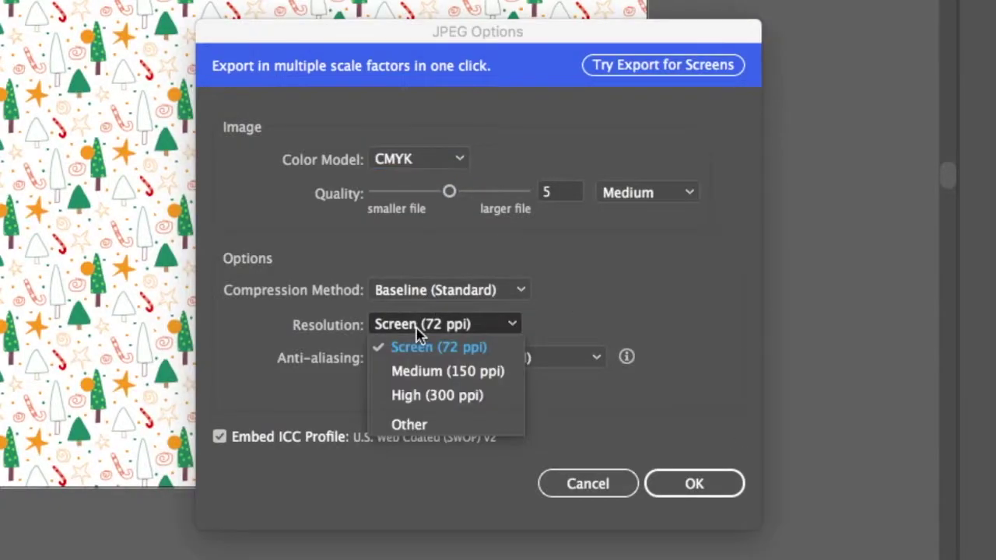
{"action": "left_click", "coordinate": [434, 397]}
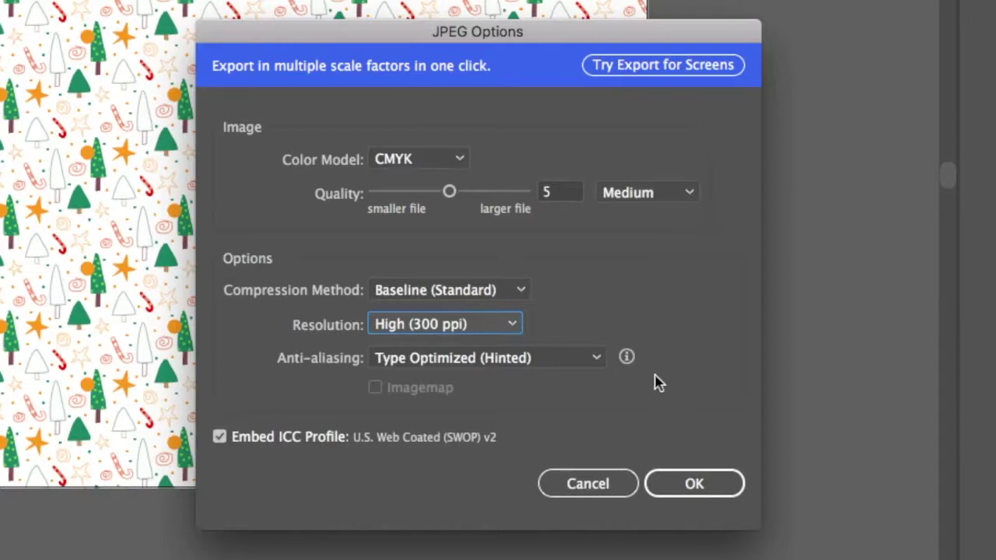
{"action": "left_click", "coordinate": [693, 490]}
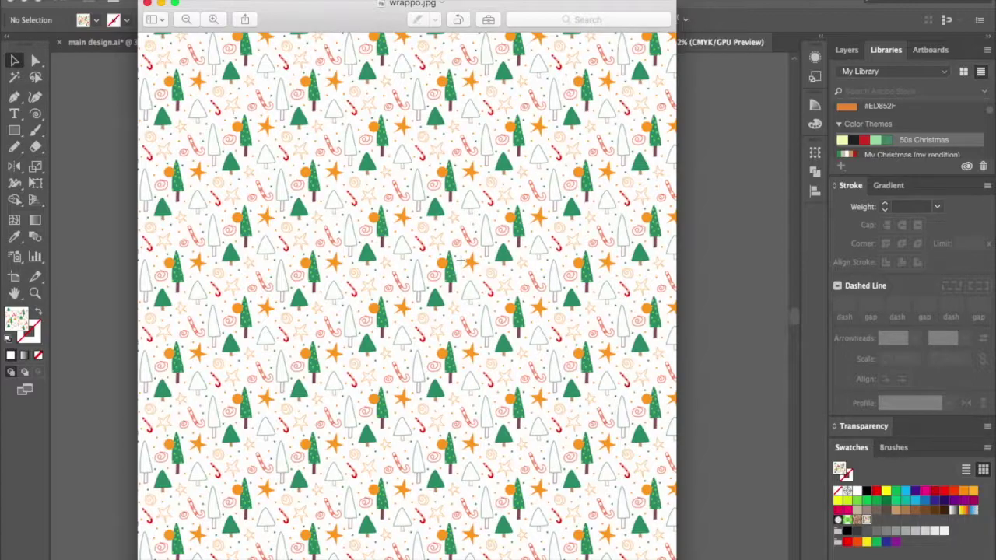
{"action": "left_click", "coordinate": [740, 240]}
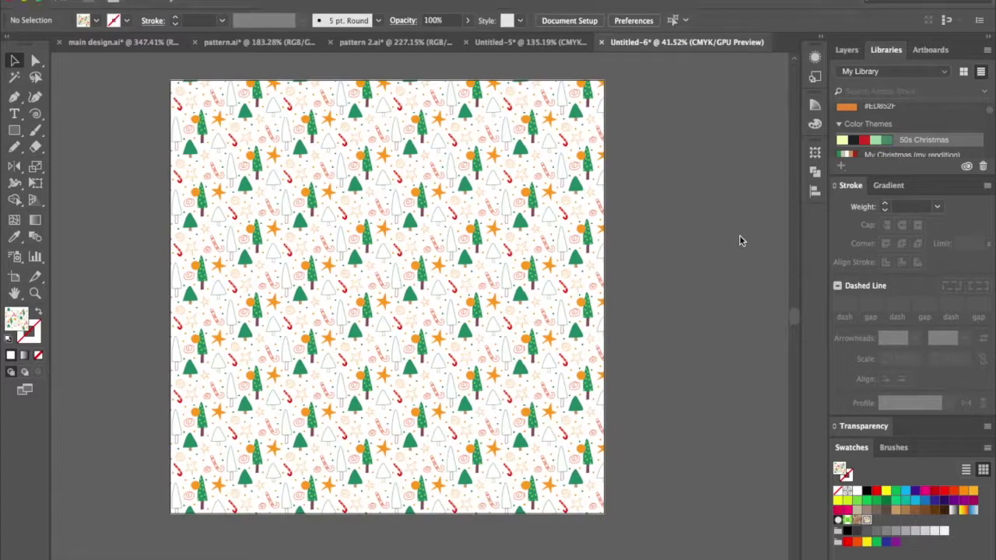
Step: Add the text "Meery Christmas" on two lines over the patterned artboard in the Untitled-5 document
{"action": "left_click", "coordinate": [516, 42]}
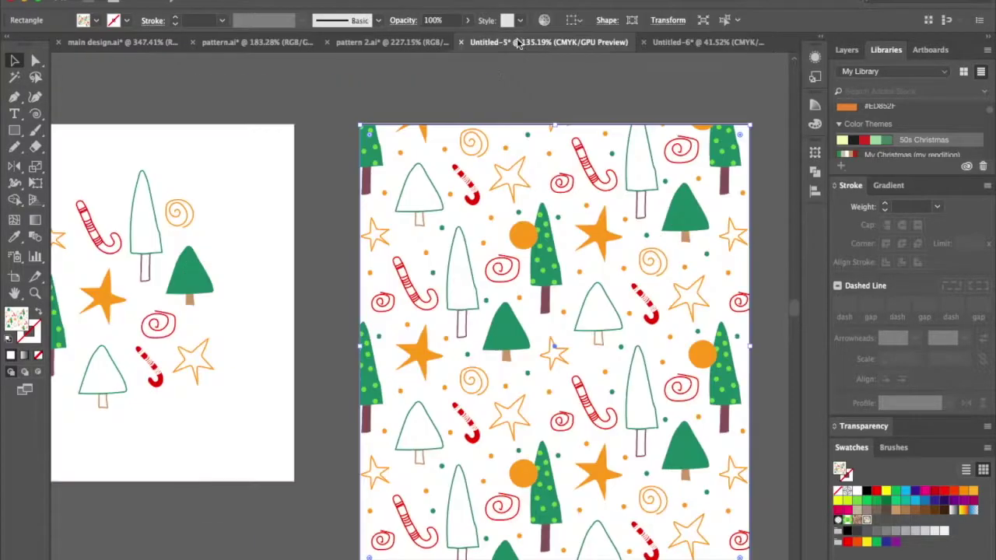
{"action": "scroll", "coordinate": [557, 314], "scroll_direction": "down", "scroll_amount": 3}
{"action": "scroll", "coordinate": [557, 314], "scroll_direction": "down", "scroll_amount": 2}
{"action": "scroll", "coordinate": [557, 314], "scroll_direction": "up", "scroll_amount": 2}
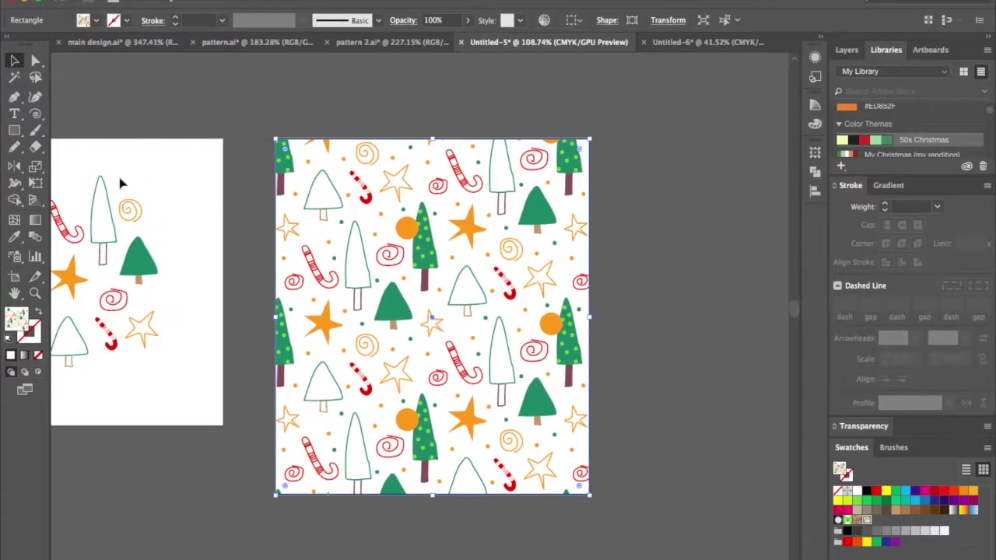
{"action": "left_click", "coordinate": [14, 114]}
{"action": "left_click", "coordinate": [437, 235]}
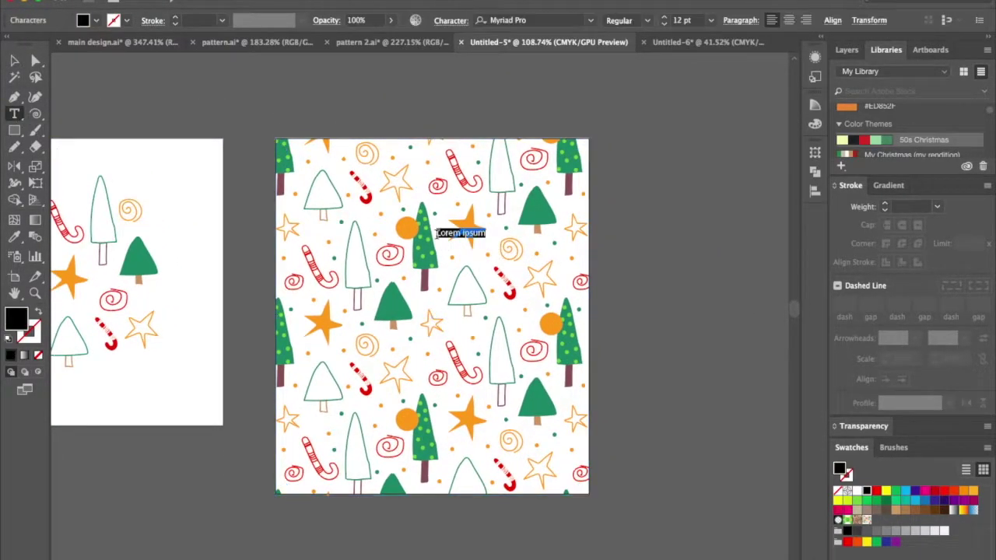
{"action": "type", "text": "Merry"}
{"action": "key", "text": "Return"}
{"action": "type", "text": "Christmas"}
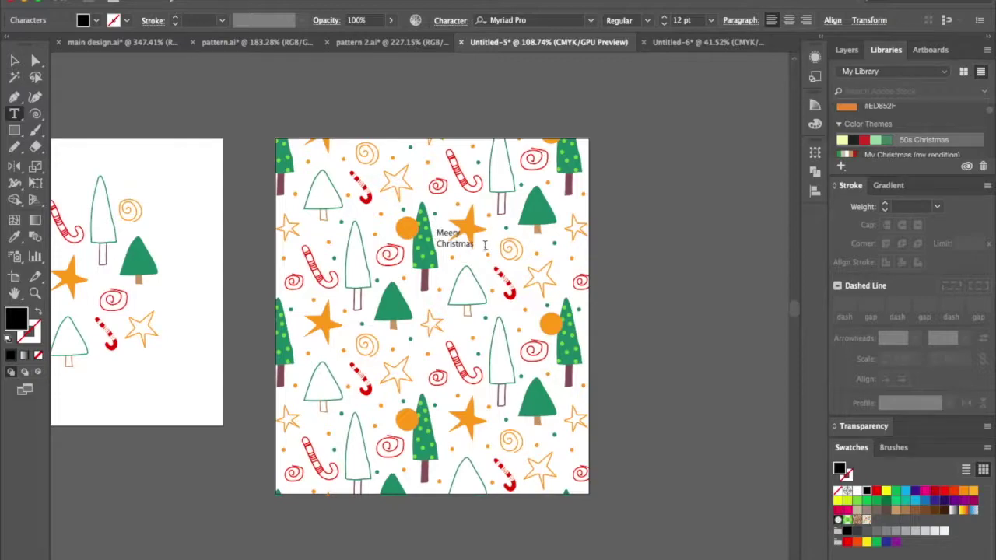
Step: Center-align both lines of the greeting text and set their font to bromello
{"action": "left_click_drag", "start_coordinate": [471, 245], "coordinate": [436, 232]}
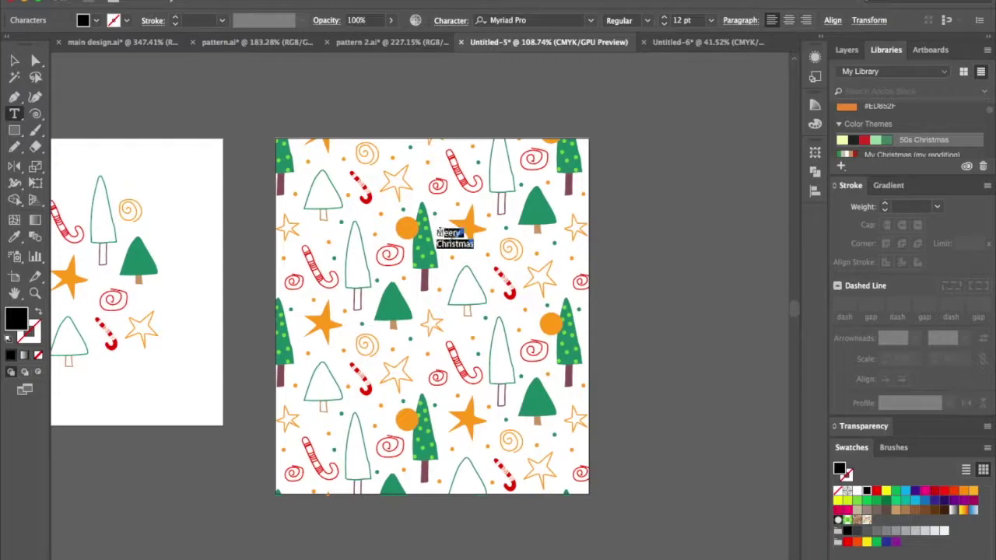
{"action": "left_click", "coordinate": [788, 20]}
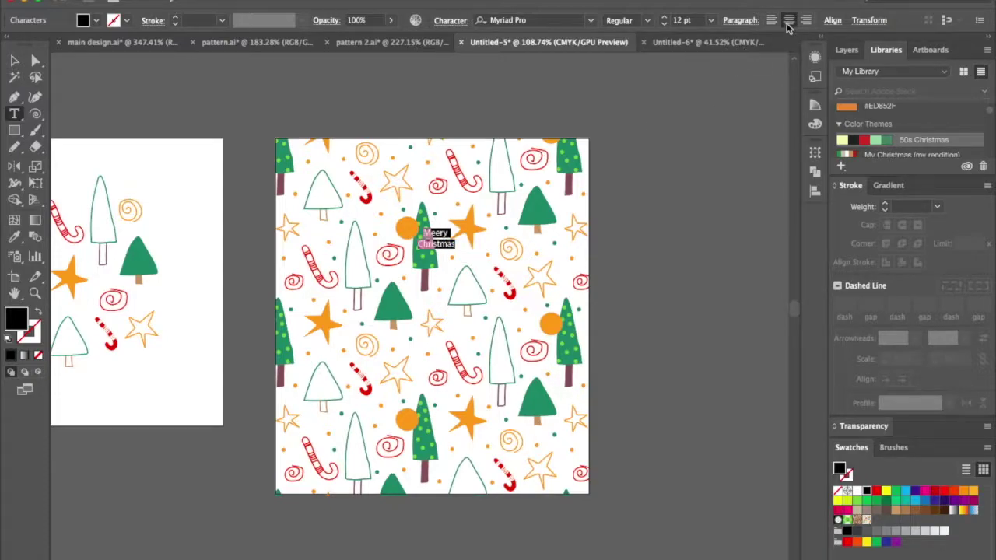
{"action": "left_click", "coordinate": [591, 20]}
{"action": "scroll", "coordinate": [578, 64], "scroll_direction": "up", "scroll_amount": 20}
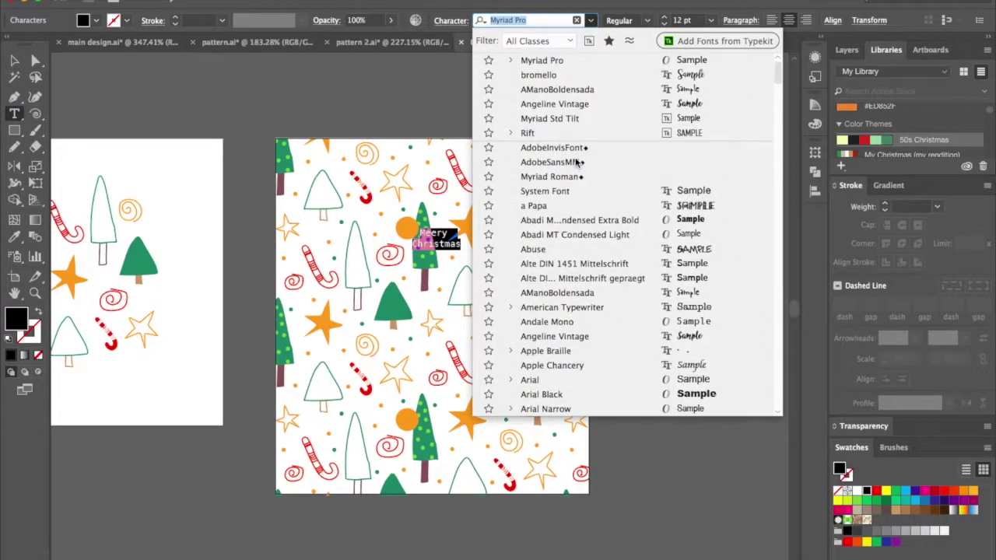
{"action": "left_click", "coordinate": [570, 75]}
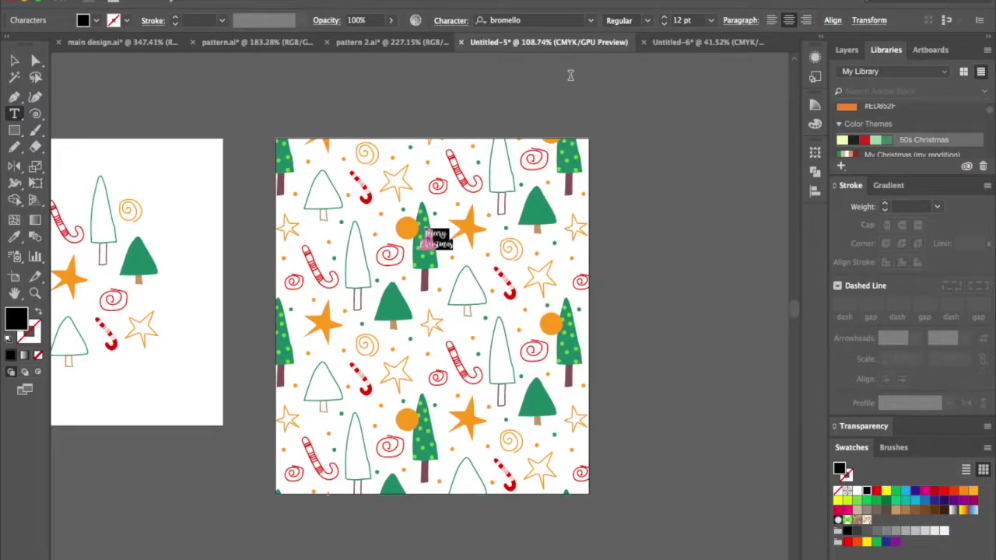
Step: Set the greeting text's font size to 100 pt and deselect it
{"action": "left_click", "coordinate": [710, 21]}
{"action": "left_click", "coordinate": [687, 21]}
{"action": "key", "text": "BackSpace"}
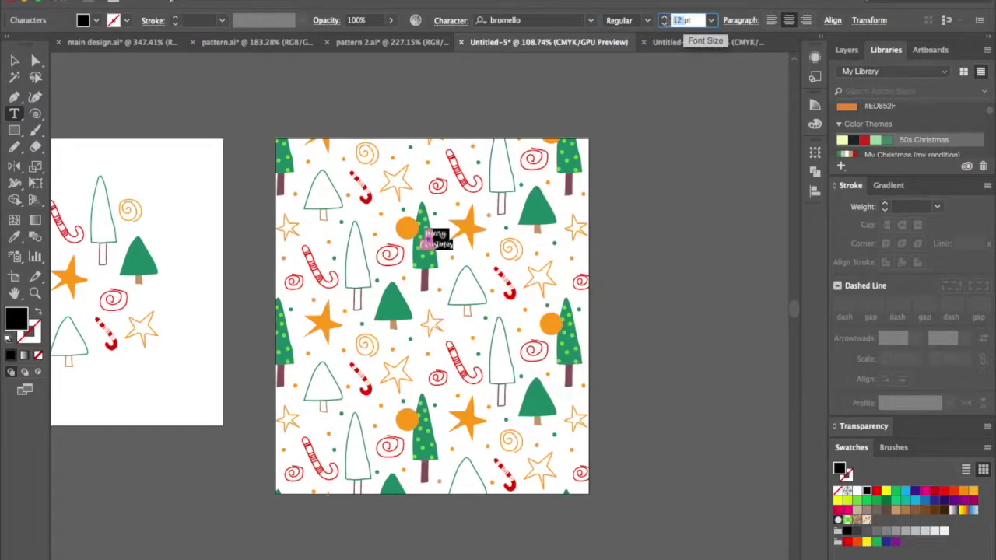
{"action": "type", "text": "00"}
{"action": "key", "text": "Return"}
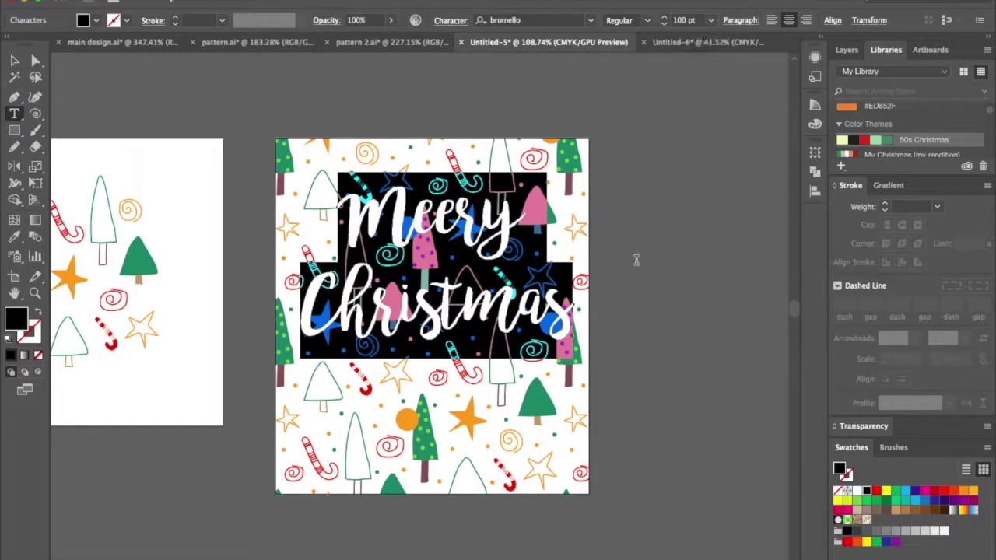
{"action": "left_click", "coordinate": [14, 60]}
{"action": "left_click", "coordinate": [698, 338]}
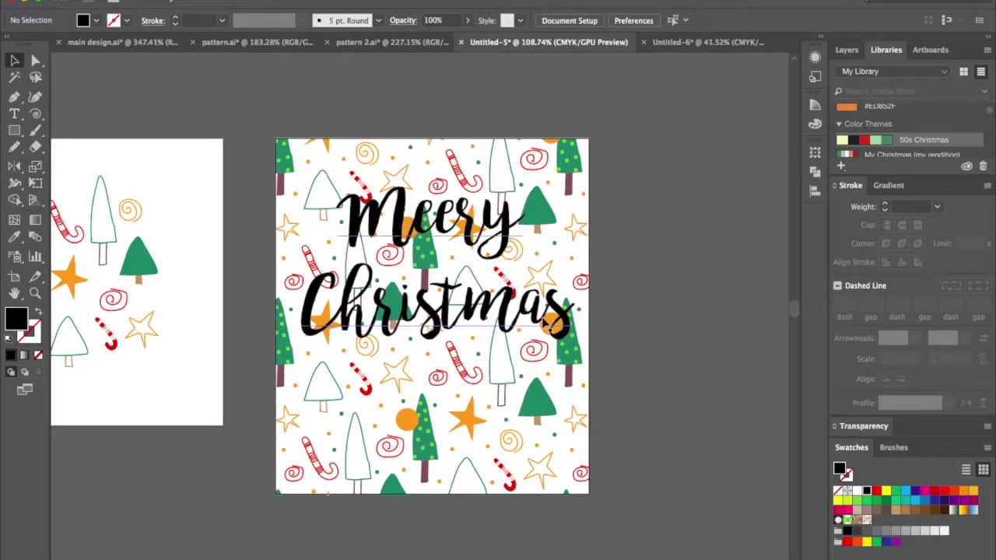
Step: Move the greeting text down to the middle of the patterned artboard and correct "Meery" to "Merry"
{"action": "left_click_drag", "start_coordinate": [534, 317], "coordinate": [556, 336]}
{"action": "double_click", "coordinate": [460, 261]}
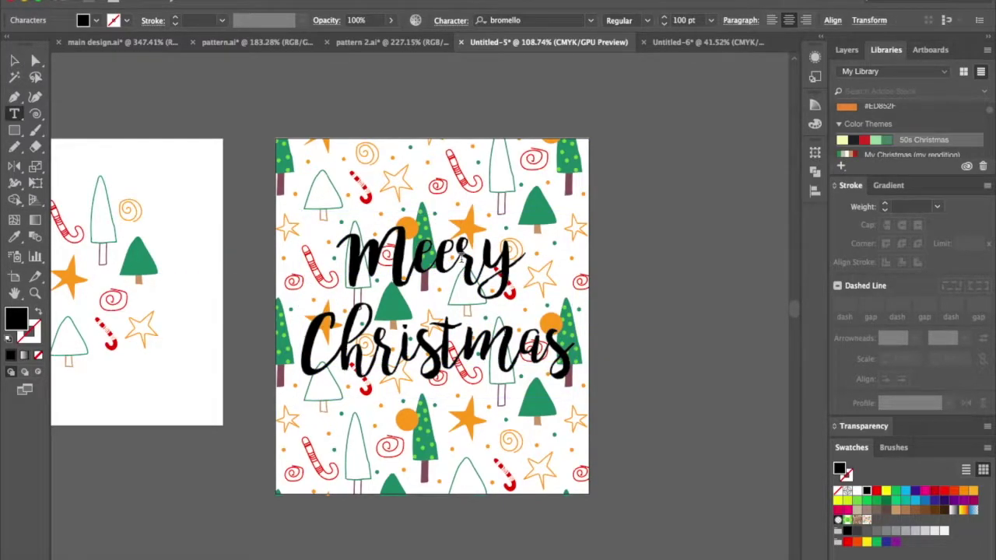
{"action": "key", "text": "BackSpace"}
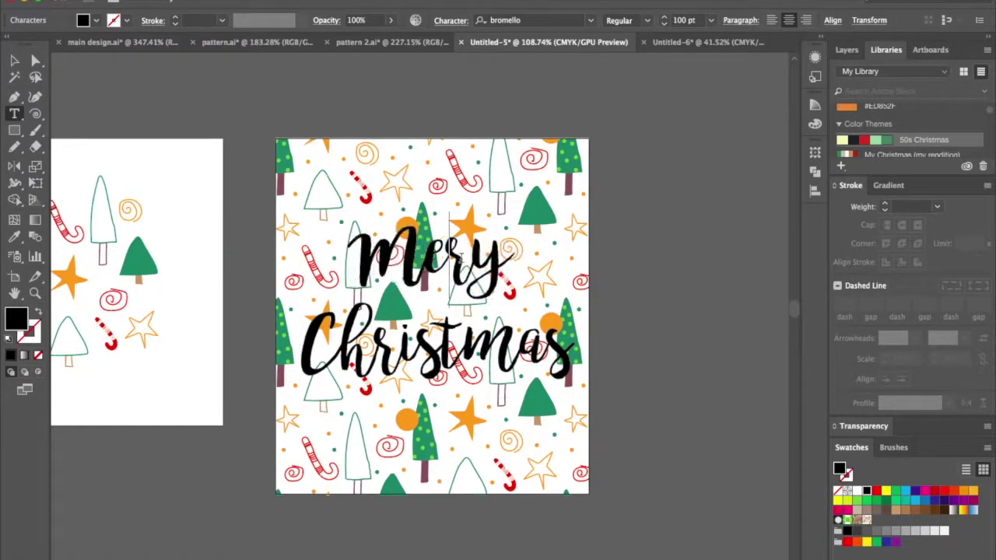
{"action": "type", "text": "r"}
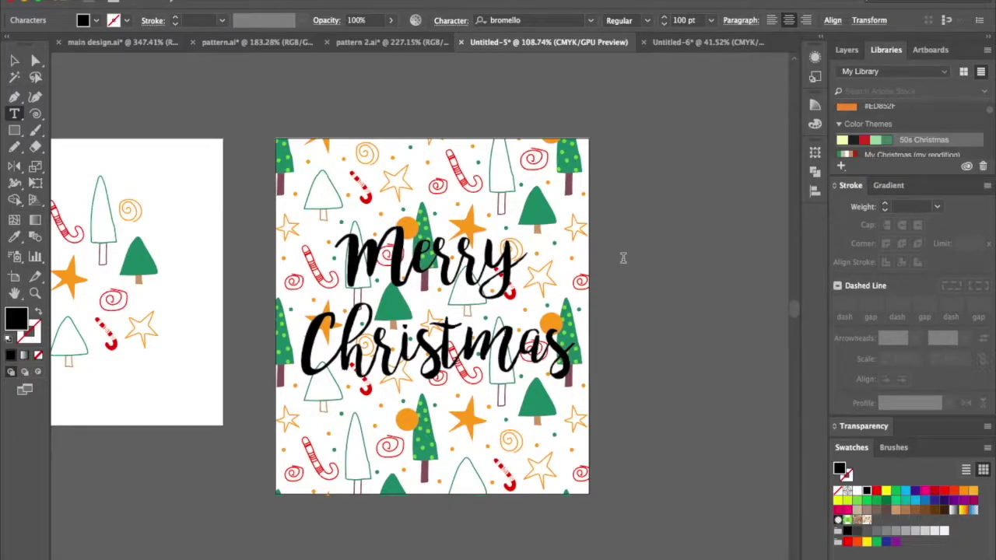
{"action": "key", "text": "Escape"}
{"action": "left_click", "coordinate": [727, 241]}
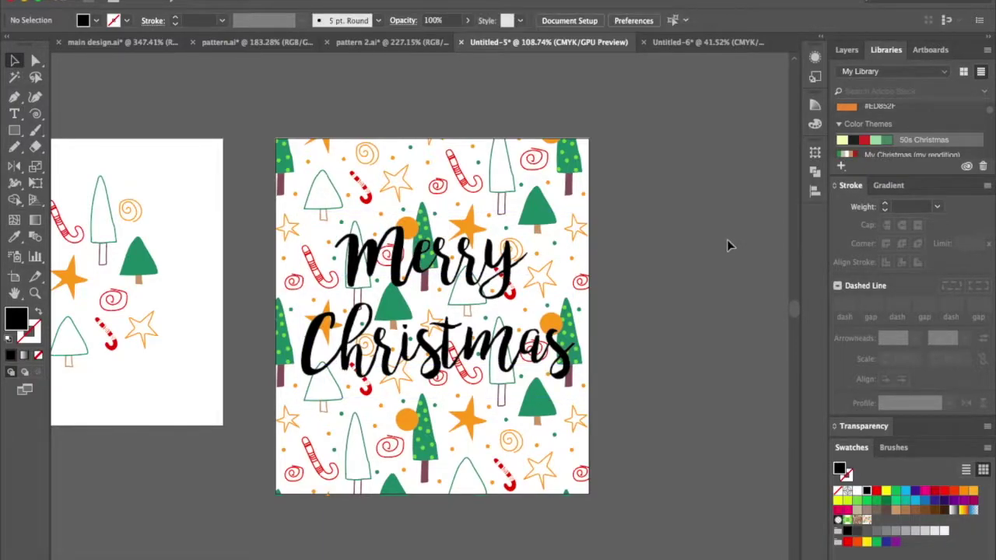